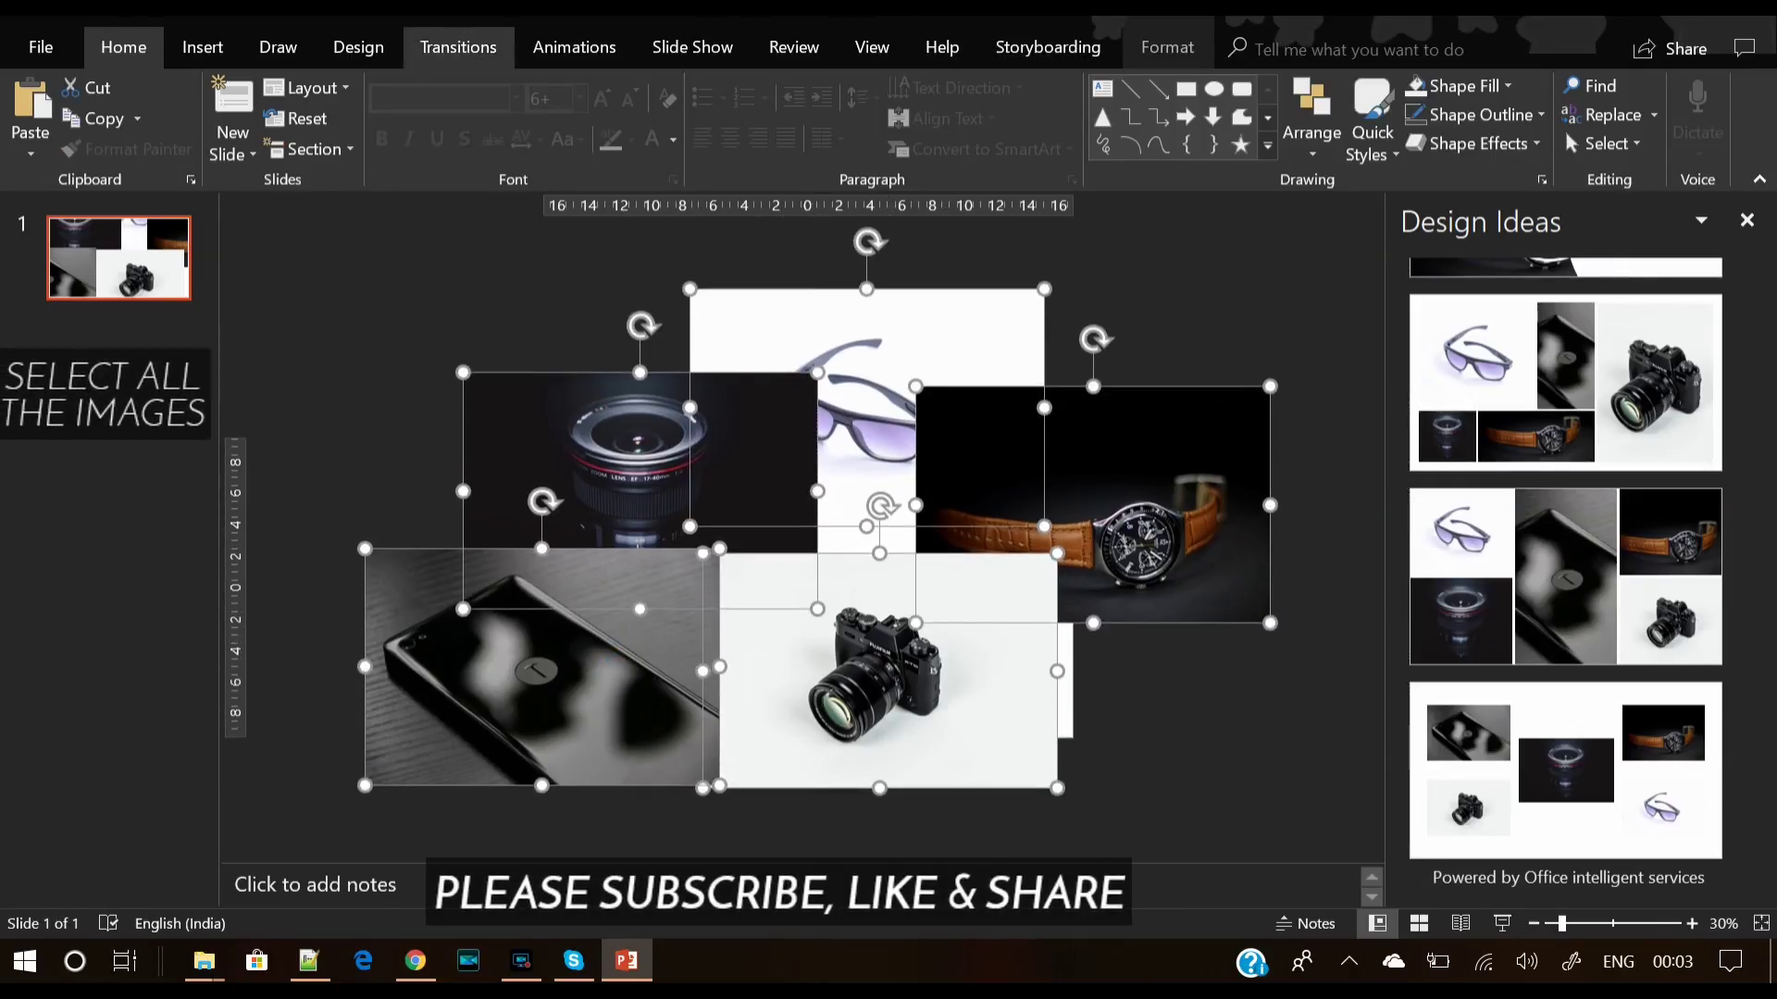
Step: With all the product photos selected, bring up the Picture Tools Format tab
left_click(1147, 39)
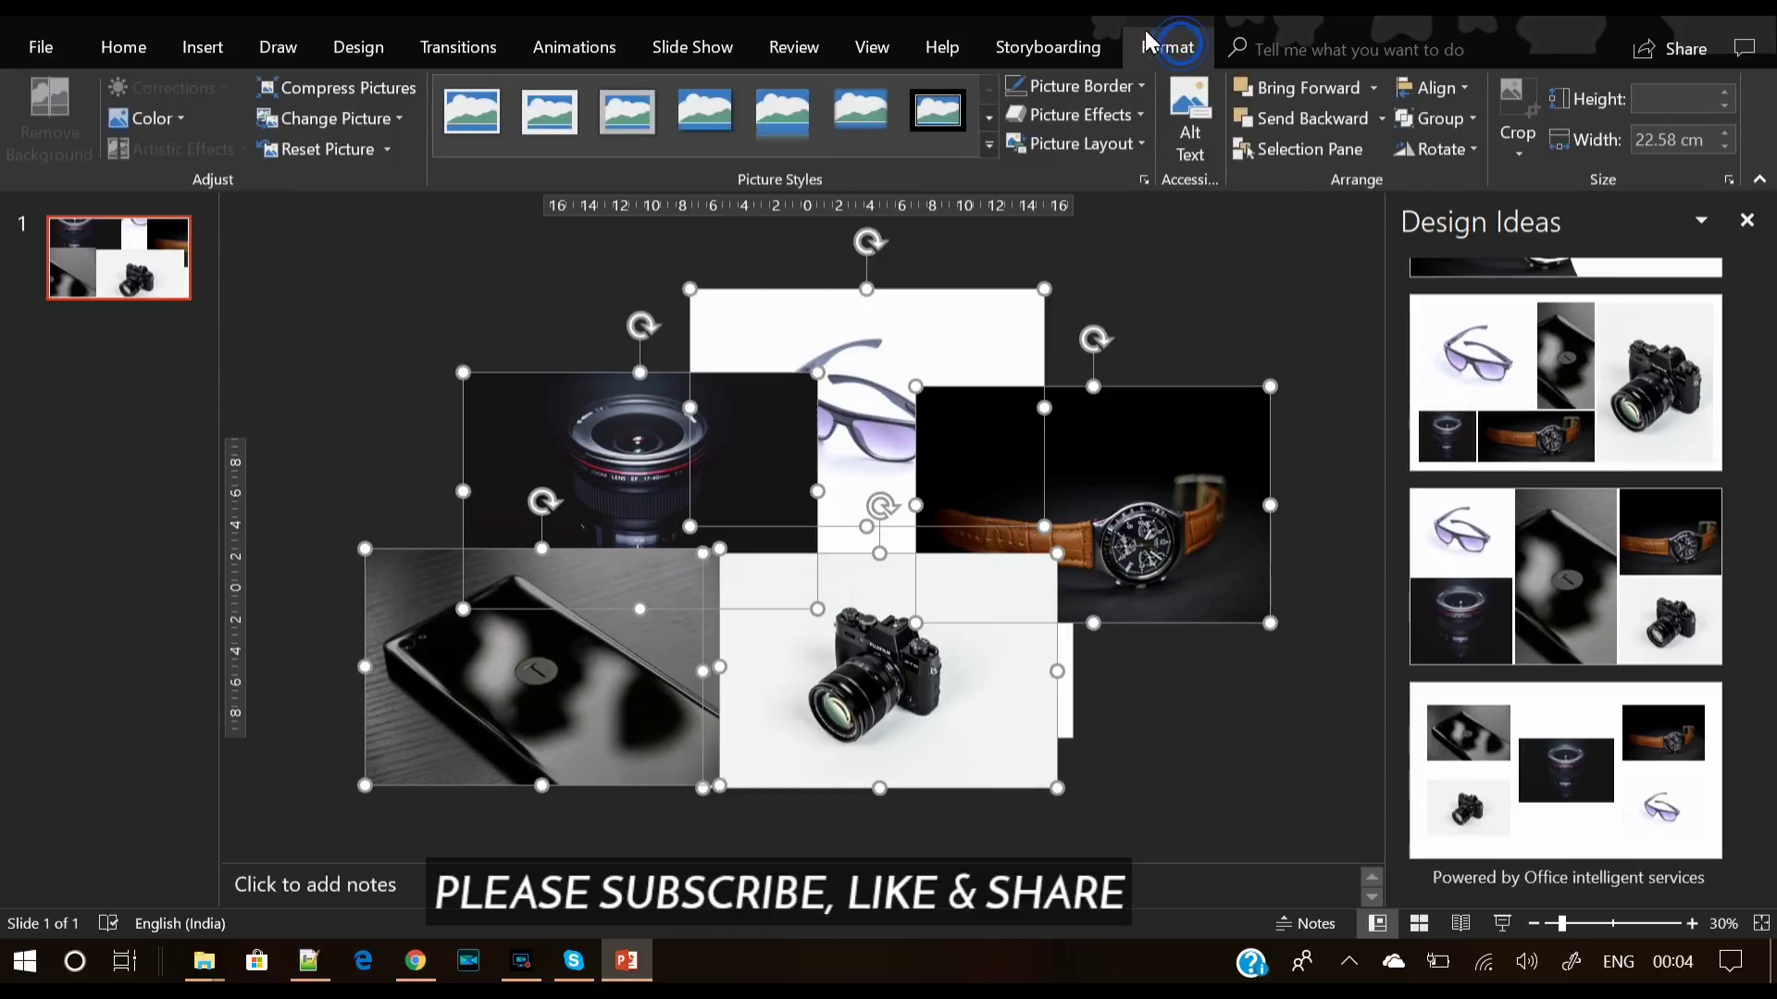
Step: Convert the photos into the Picture Grid picture layout with [Text] captions
left_click(1113, 145)
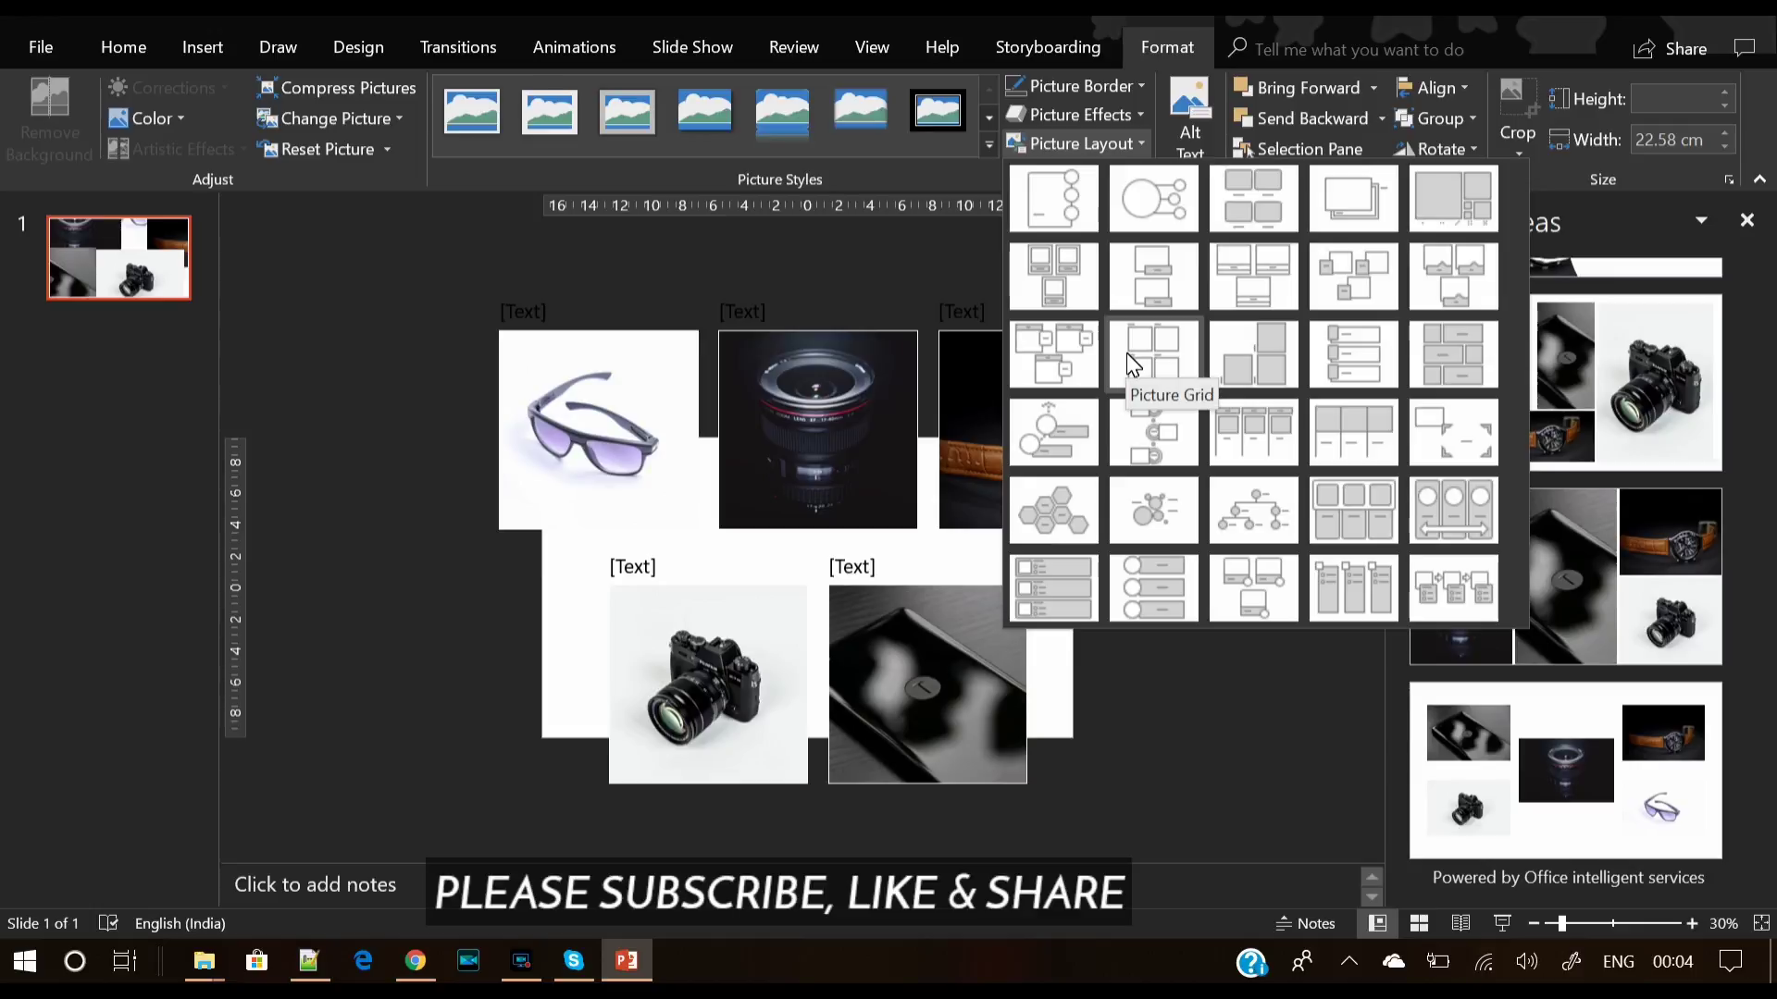
left_click(1125, 352)
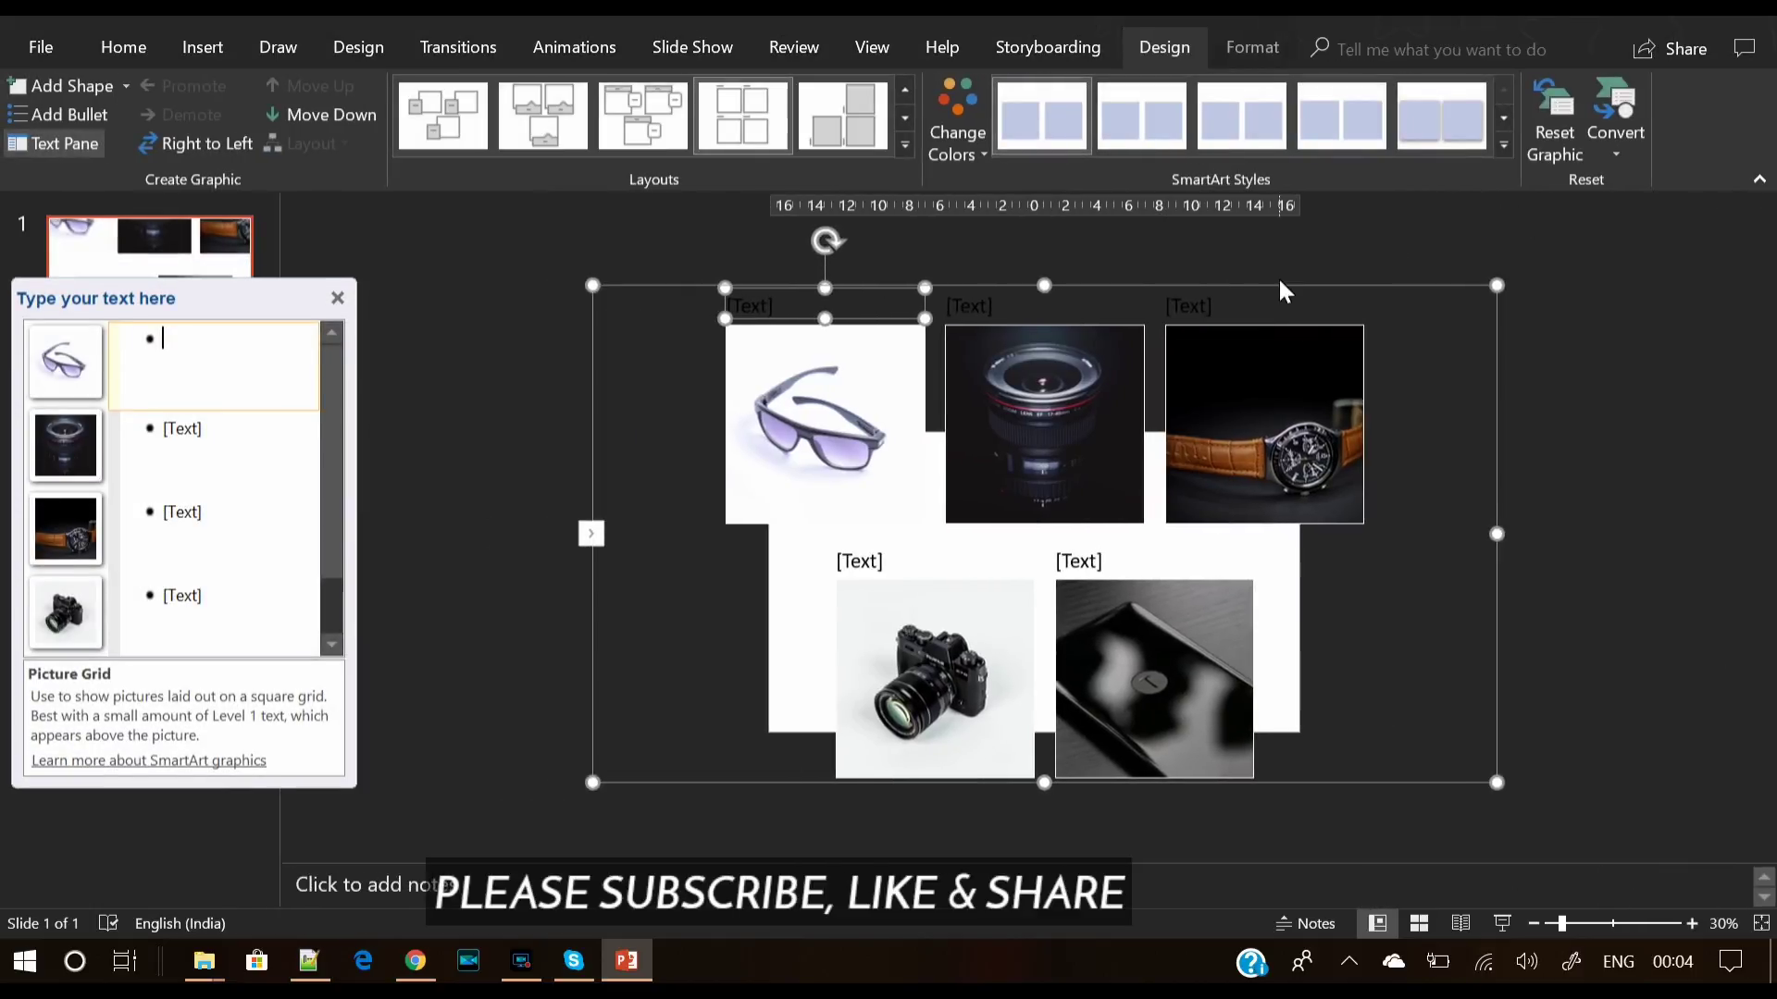
Step: Shrink the Picture Grid, zoom to 66%, and drag it onto the centre guides
left_click_drag(1496, 285, 1281, 436)
left_click_drag(1111, 441, 1207, 396)
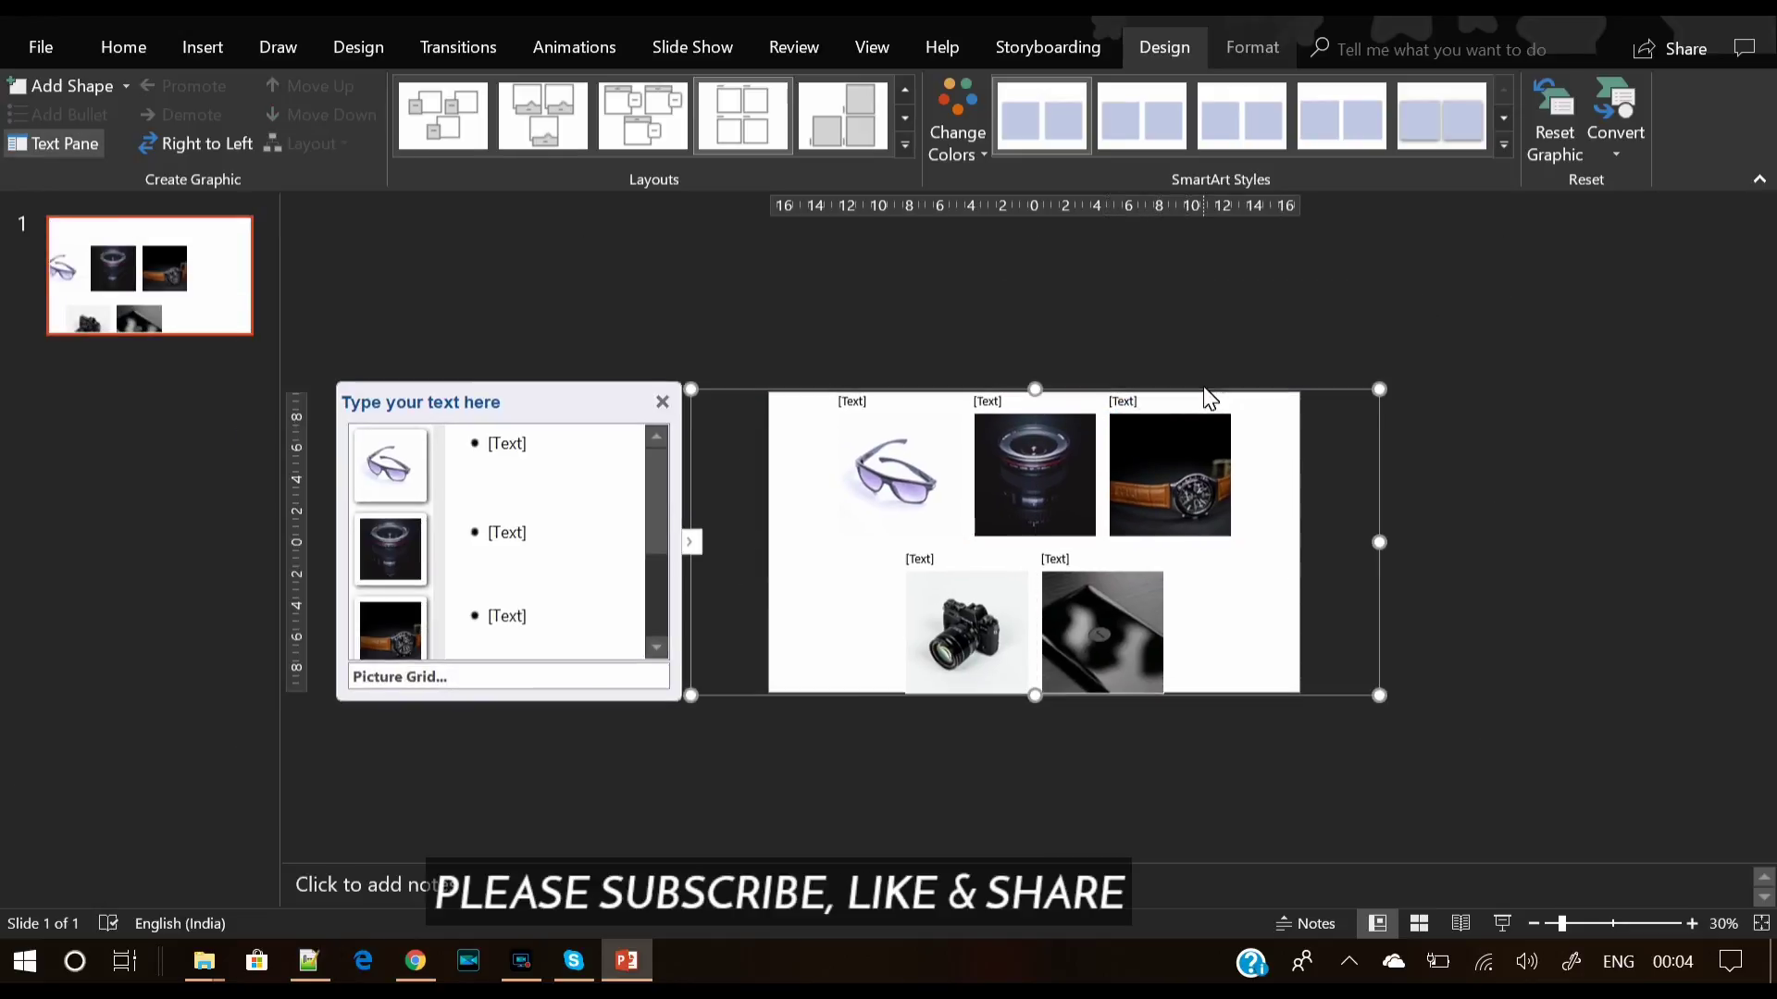
left_click_drag(1029, 690, 1029, 633)
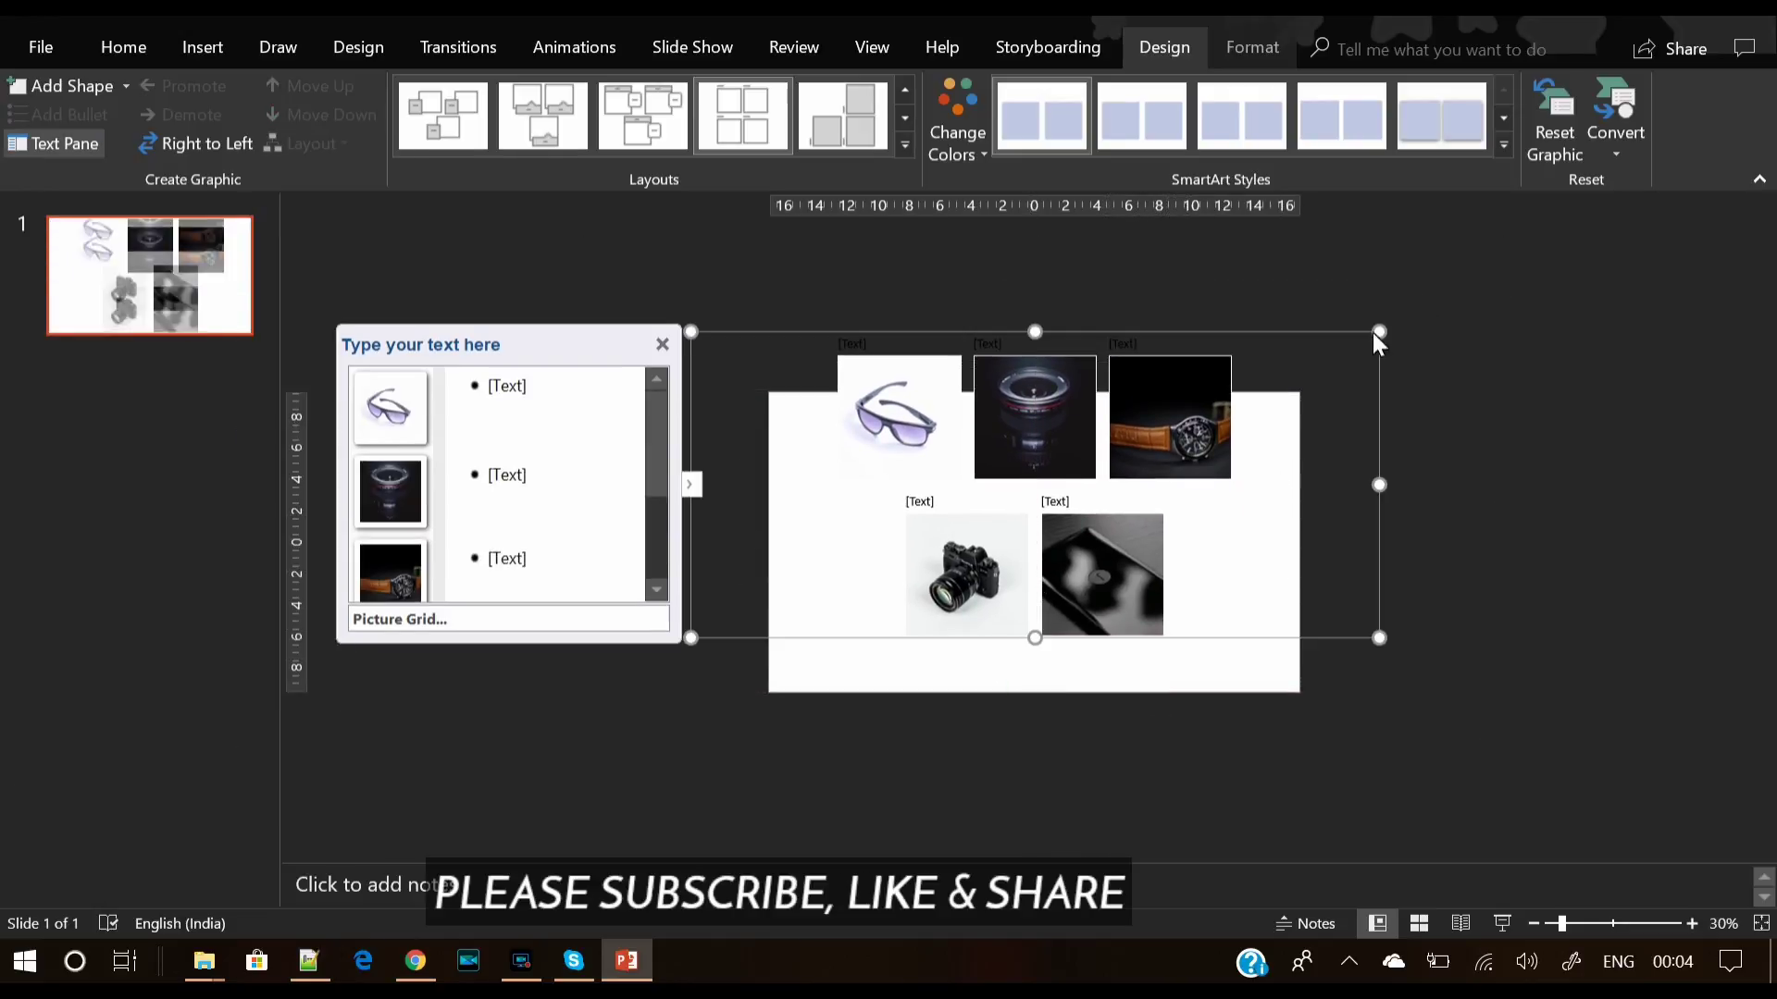
left_click_drag(1028, 337, 1027, 396)
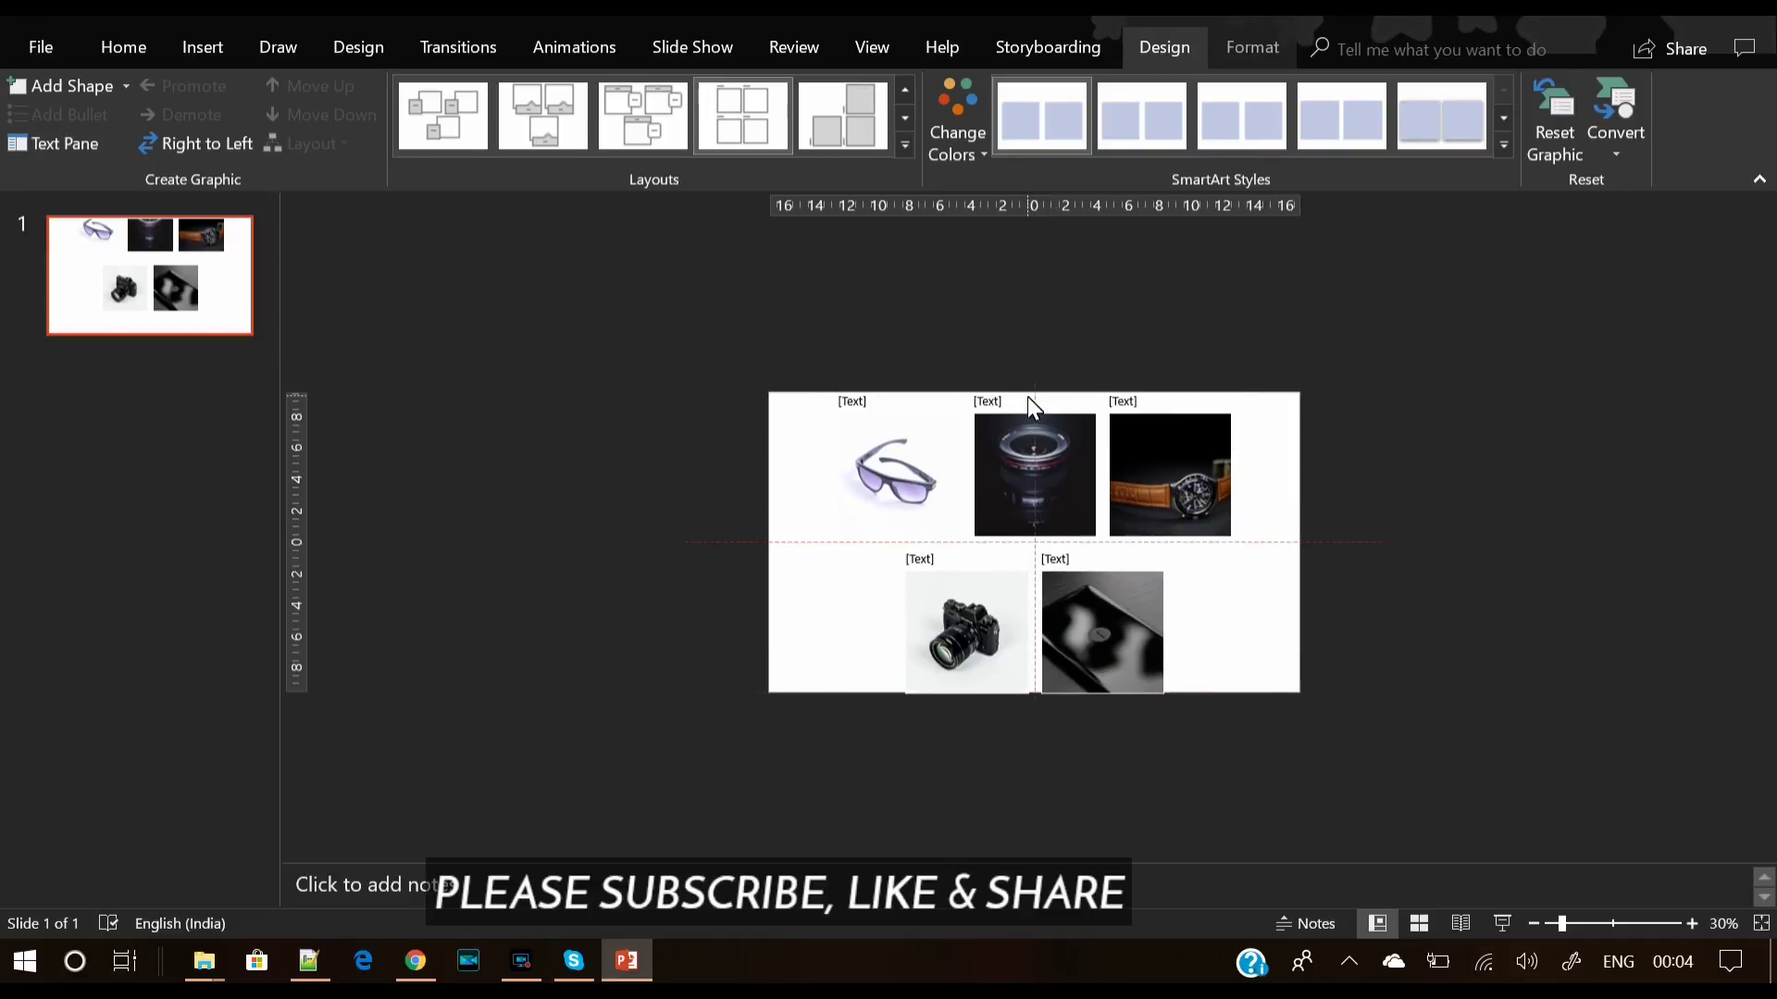
left_click_drag(1381, 388, 1213, 428)
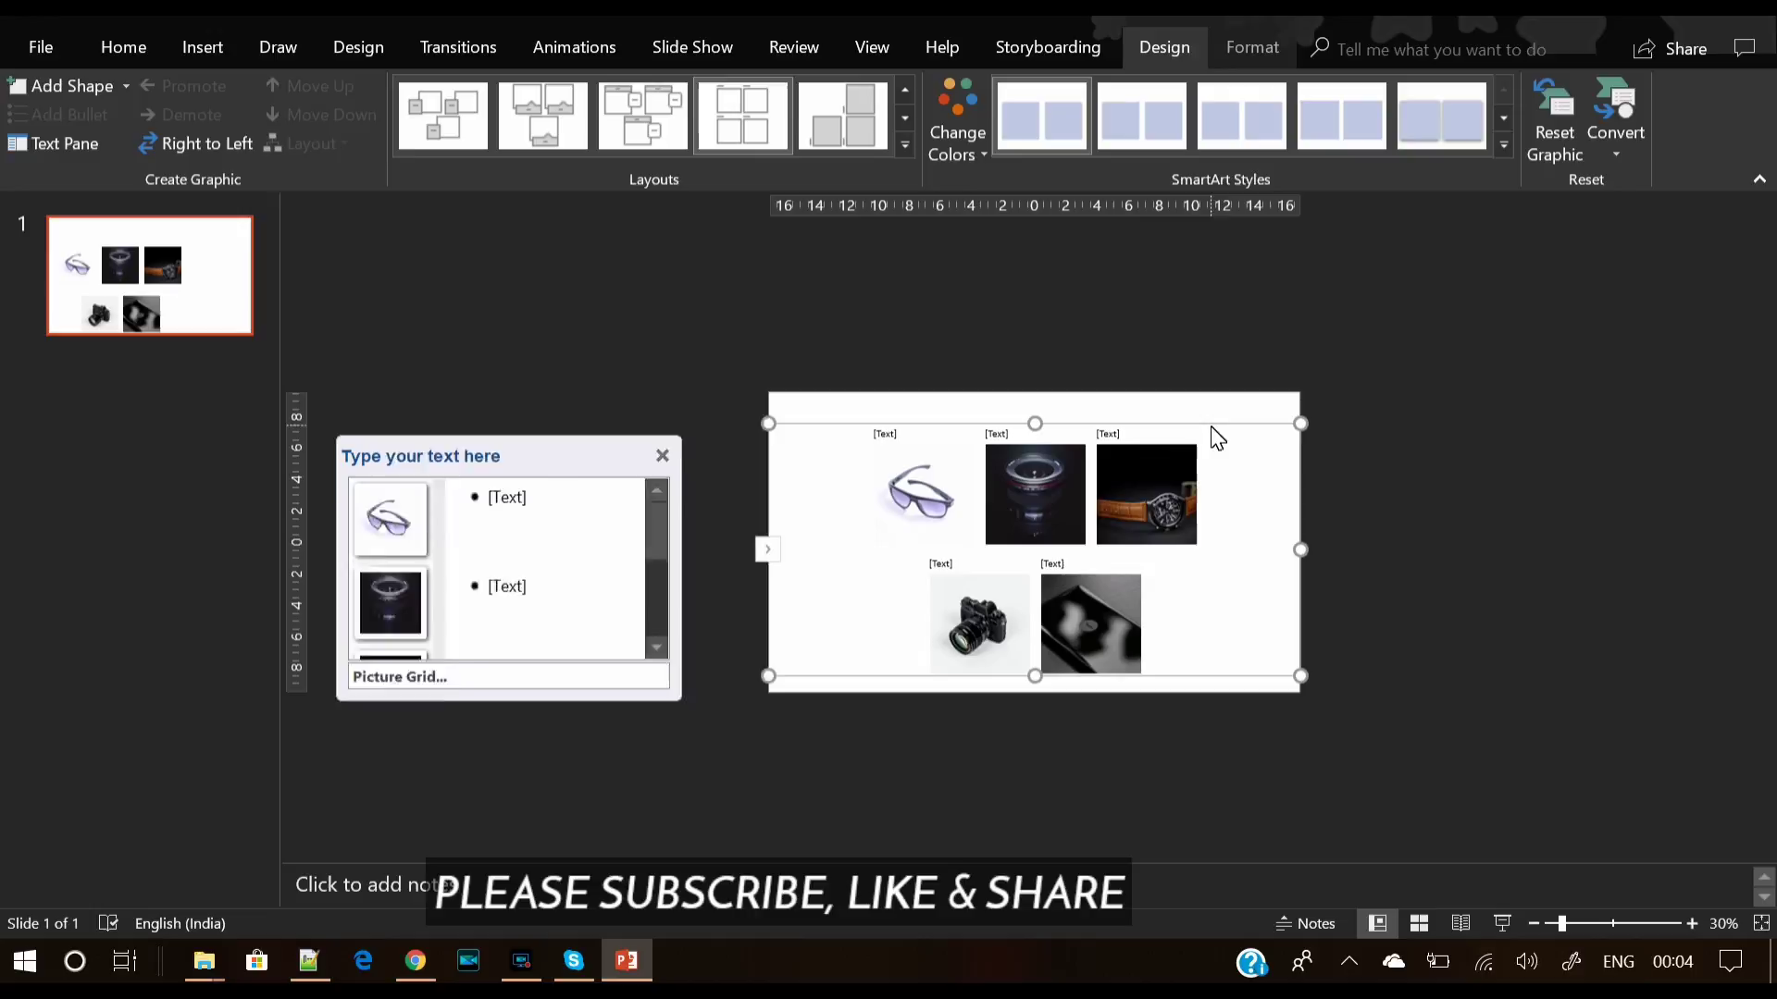
left_click(1586, 923)
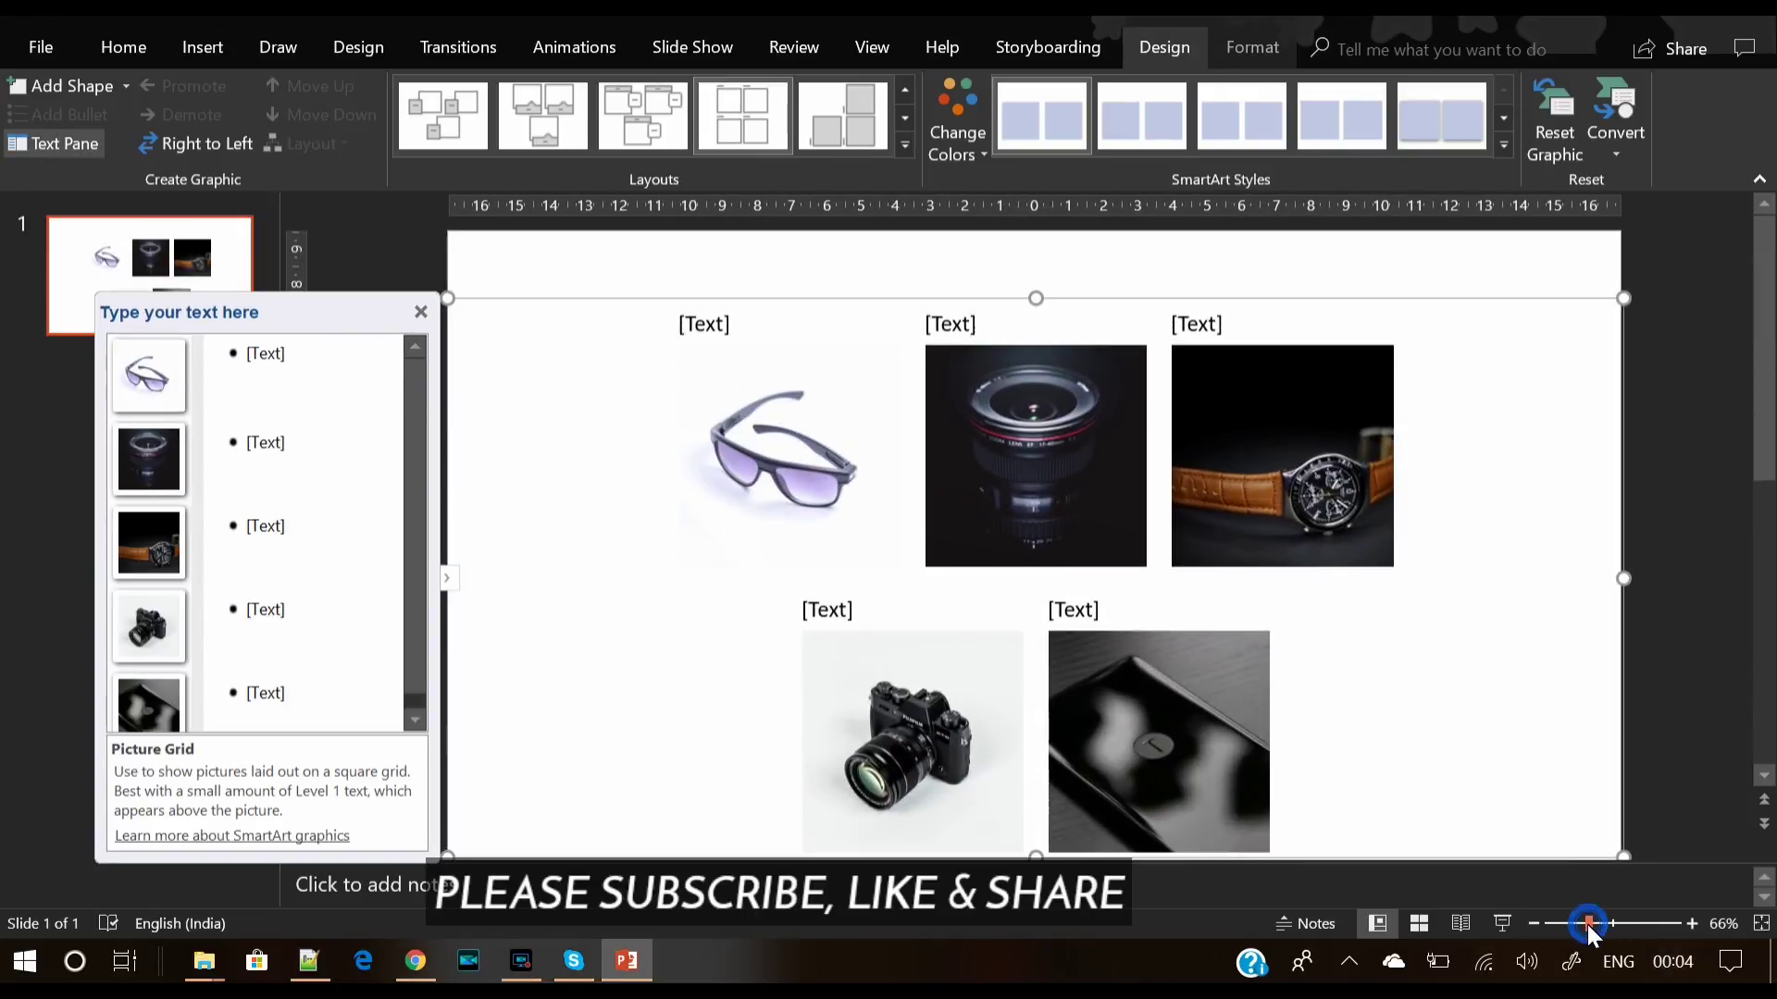
left_click_drag(274, 235, 154, 218)
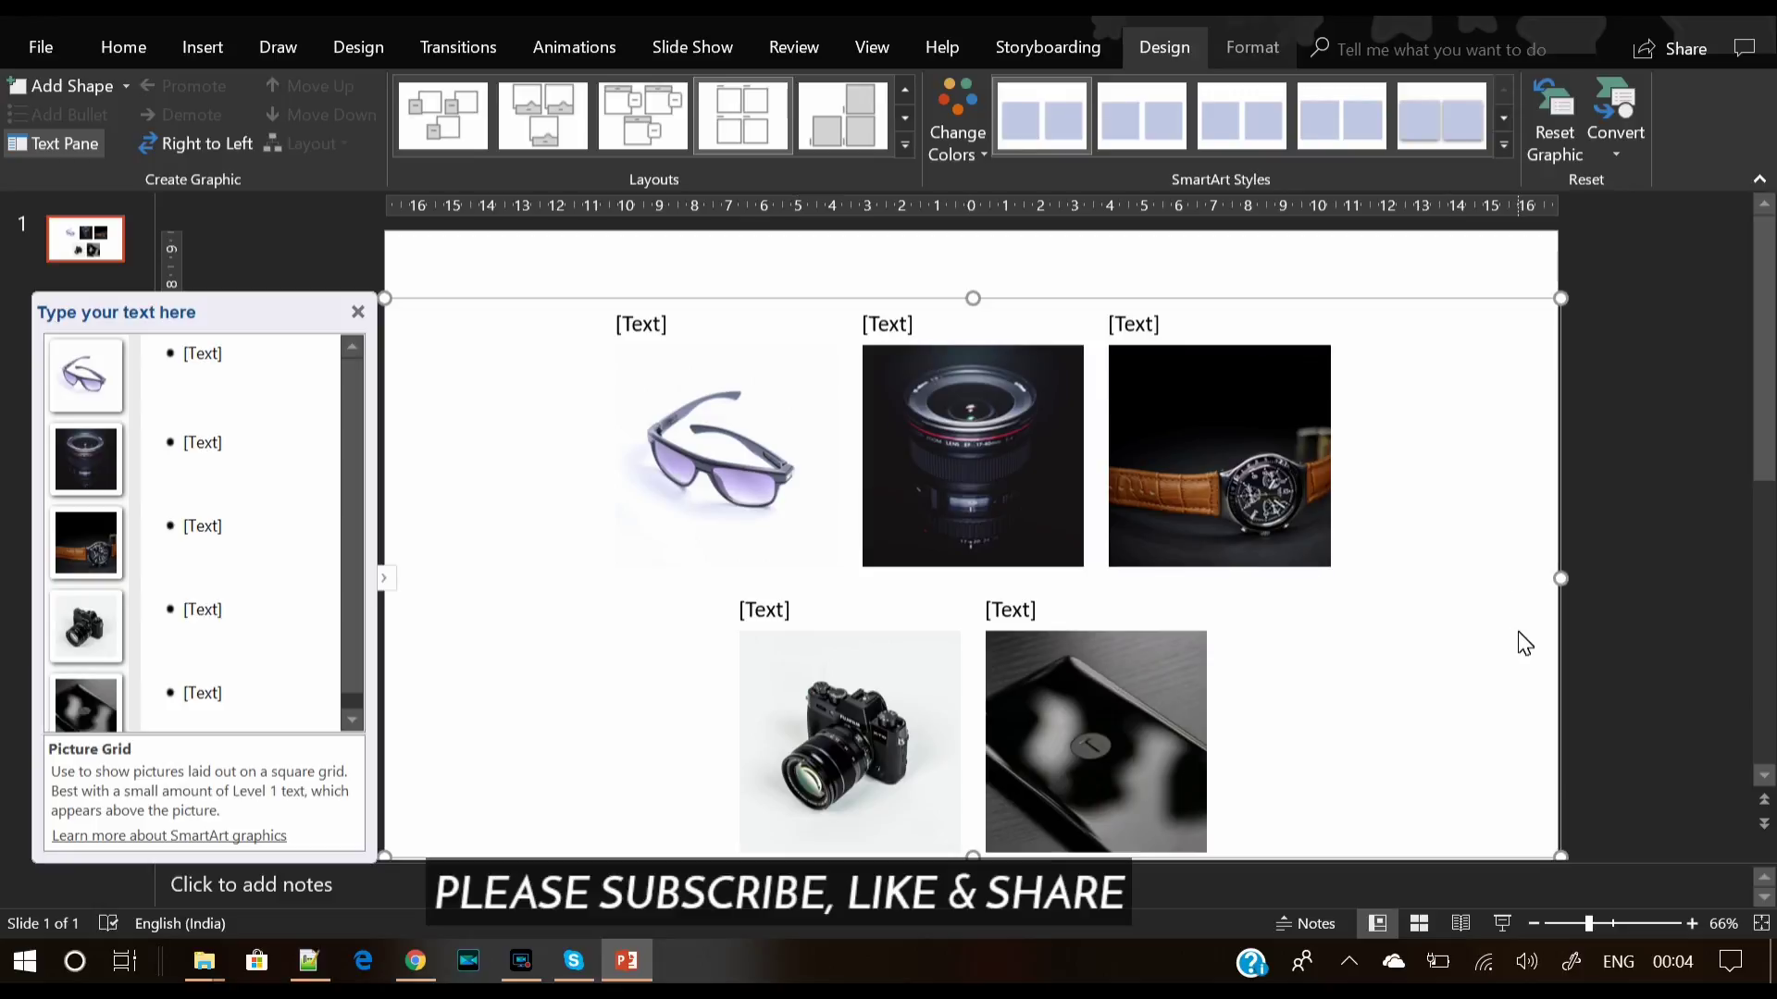
left_click_drag(1405, 298, 1387, 280)
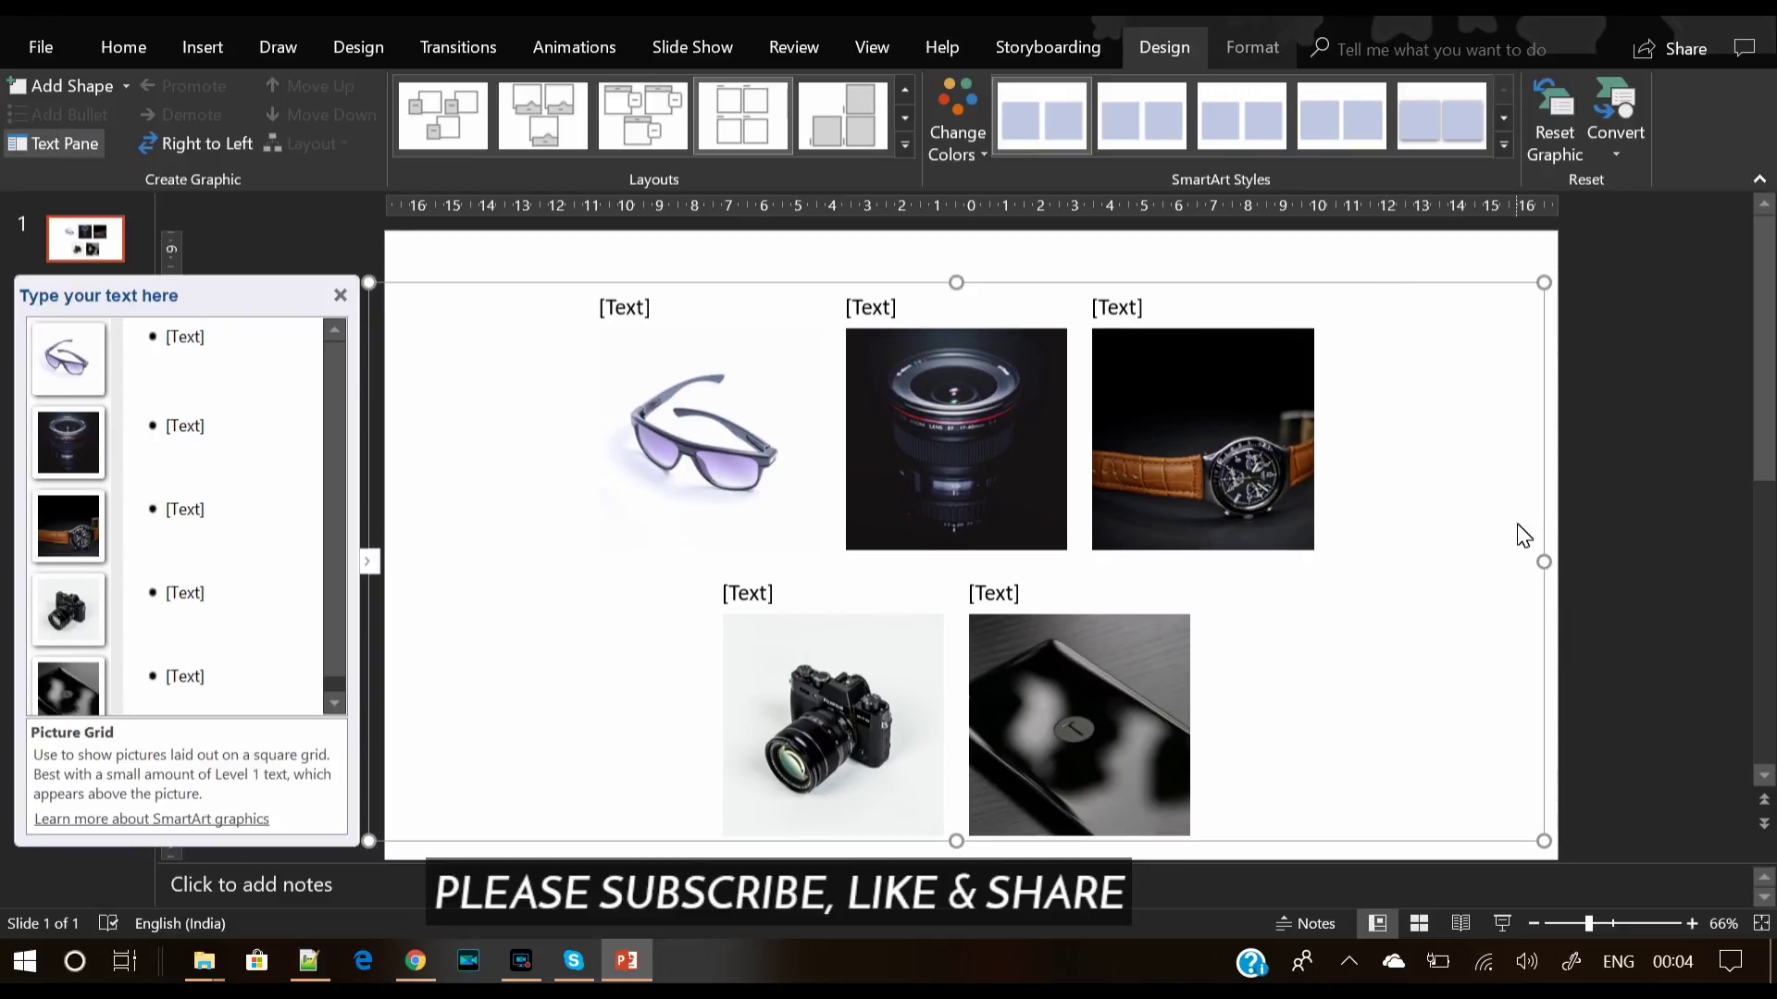
Step: Caption the sunglasses photo 'Product A' in Montserrat, reduced to 14 pt
left_click(638, 315)
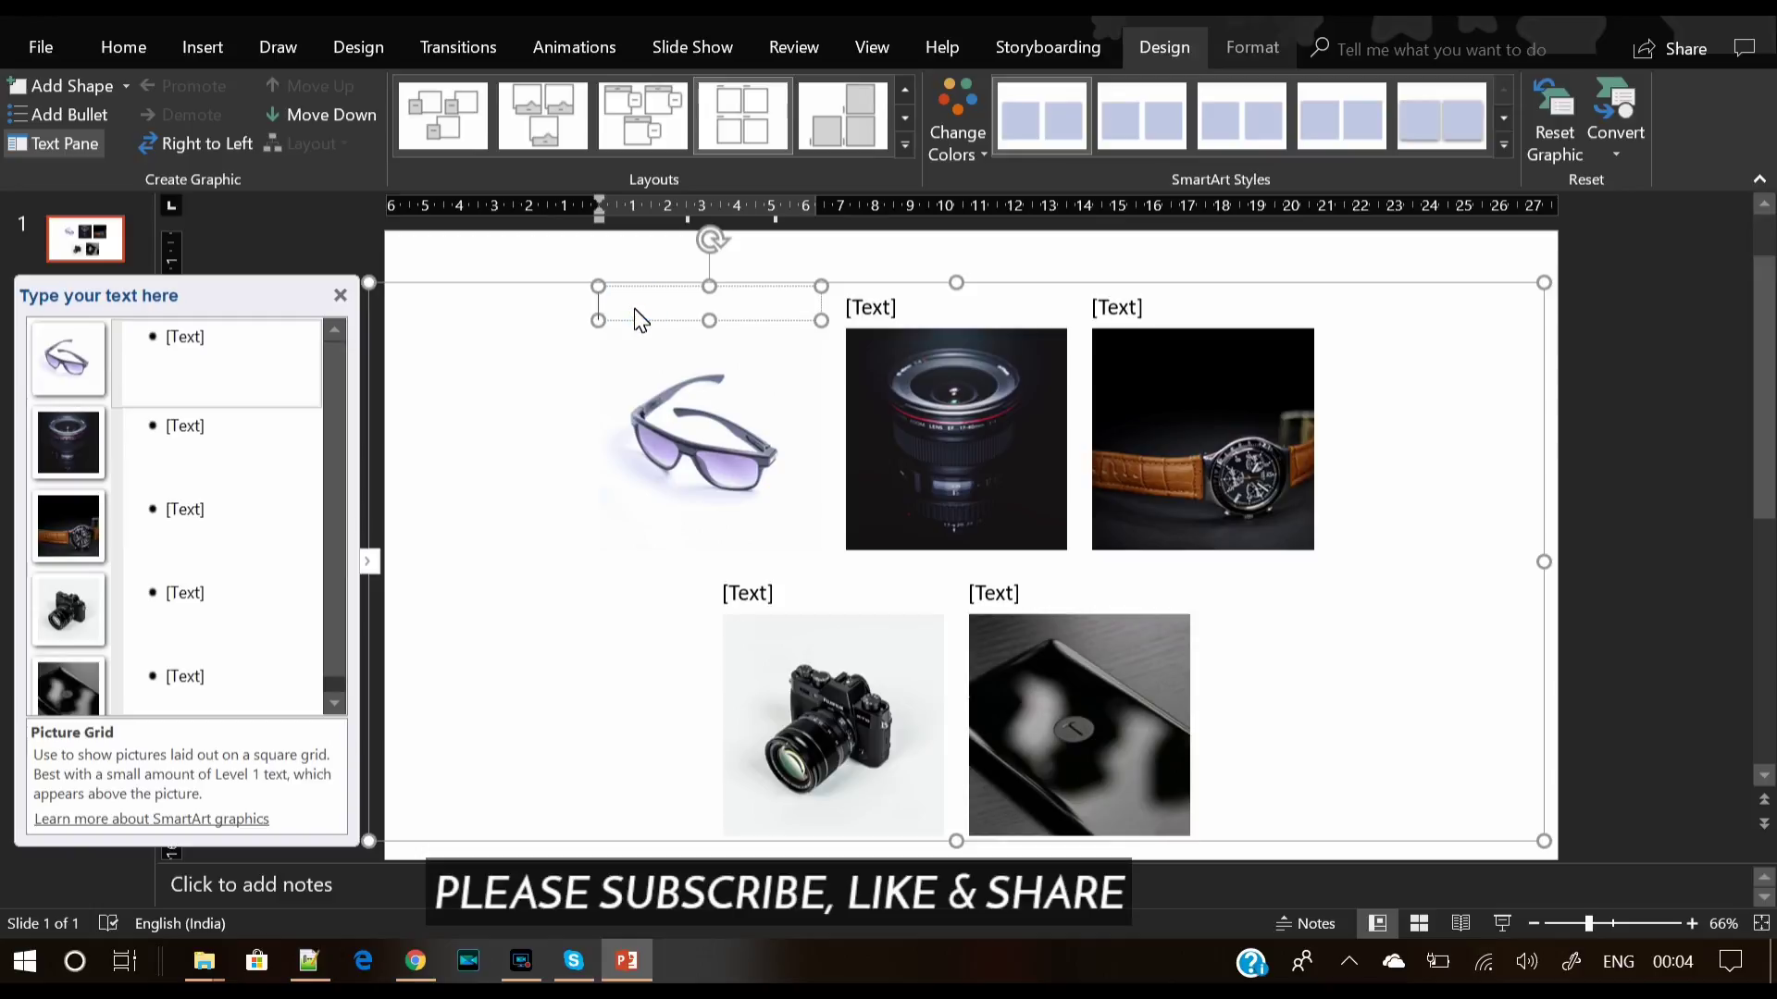
type("Product ")
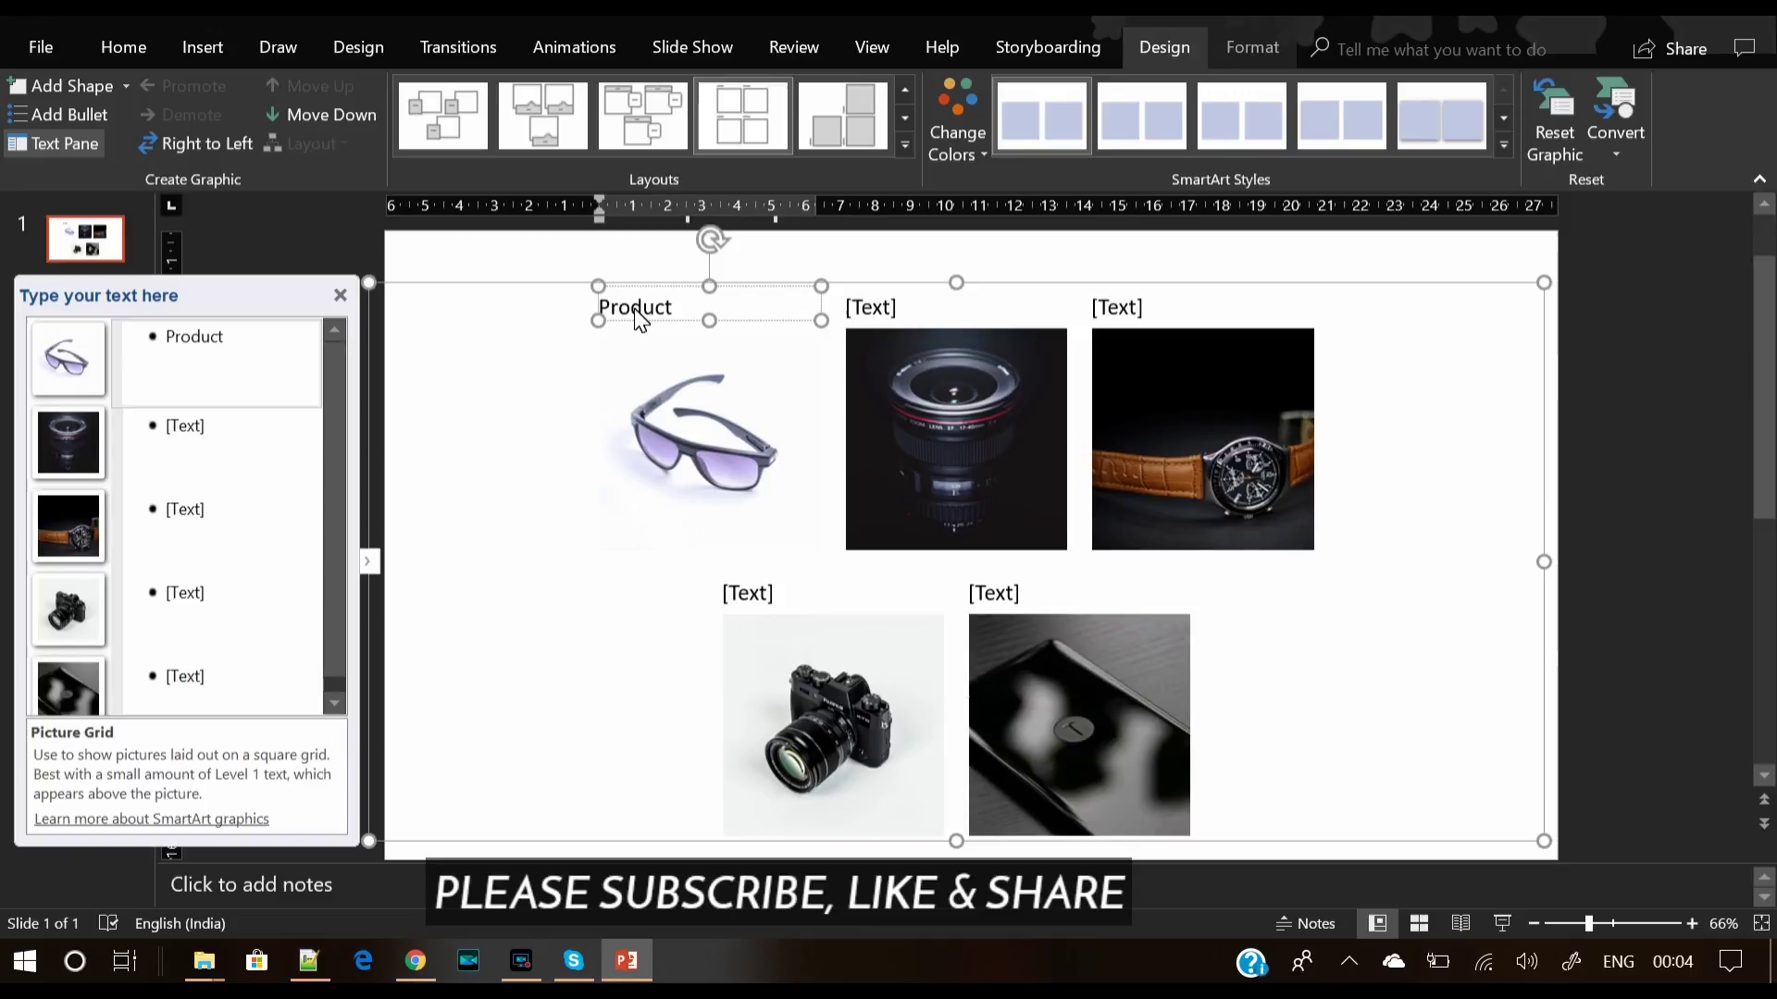
type("A")
key("ctrl+a")
key("ctrl+c")
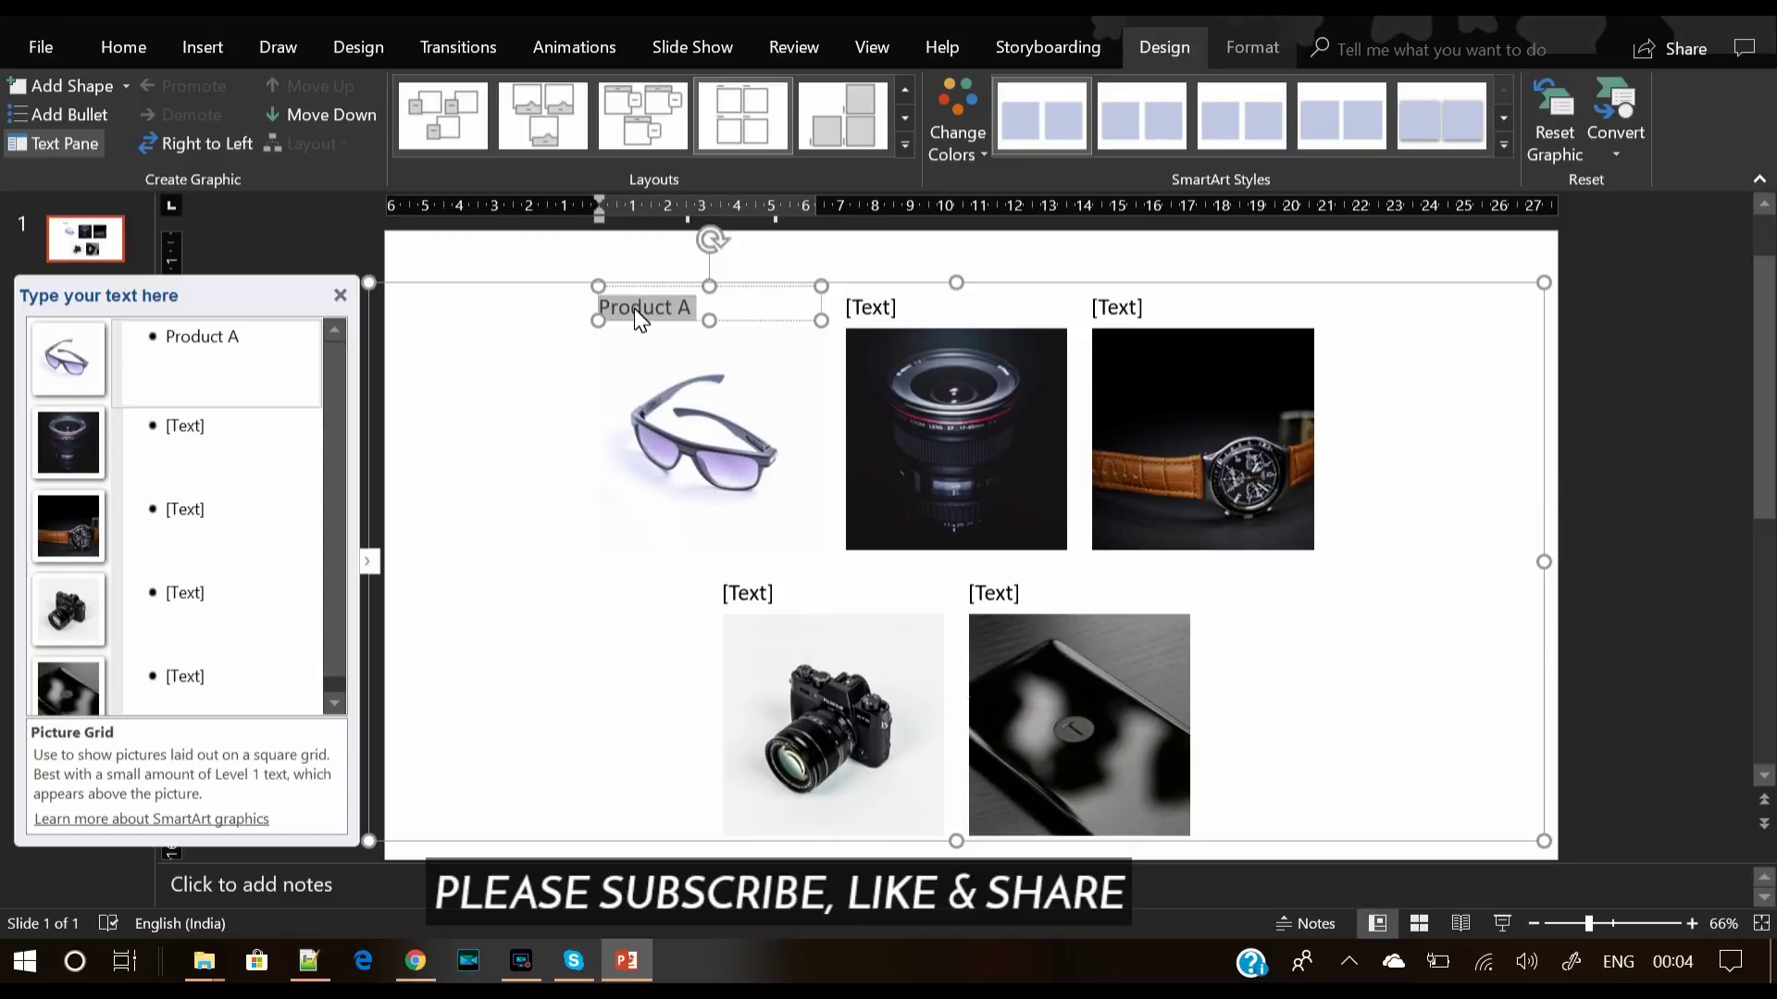
left_click(142, 47)
left_click(477, 103)
type("Lm")
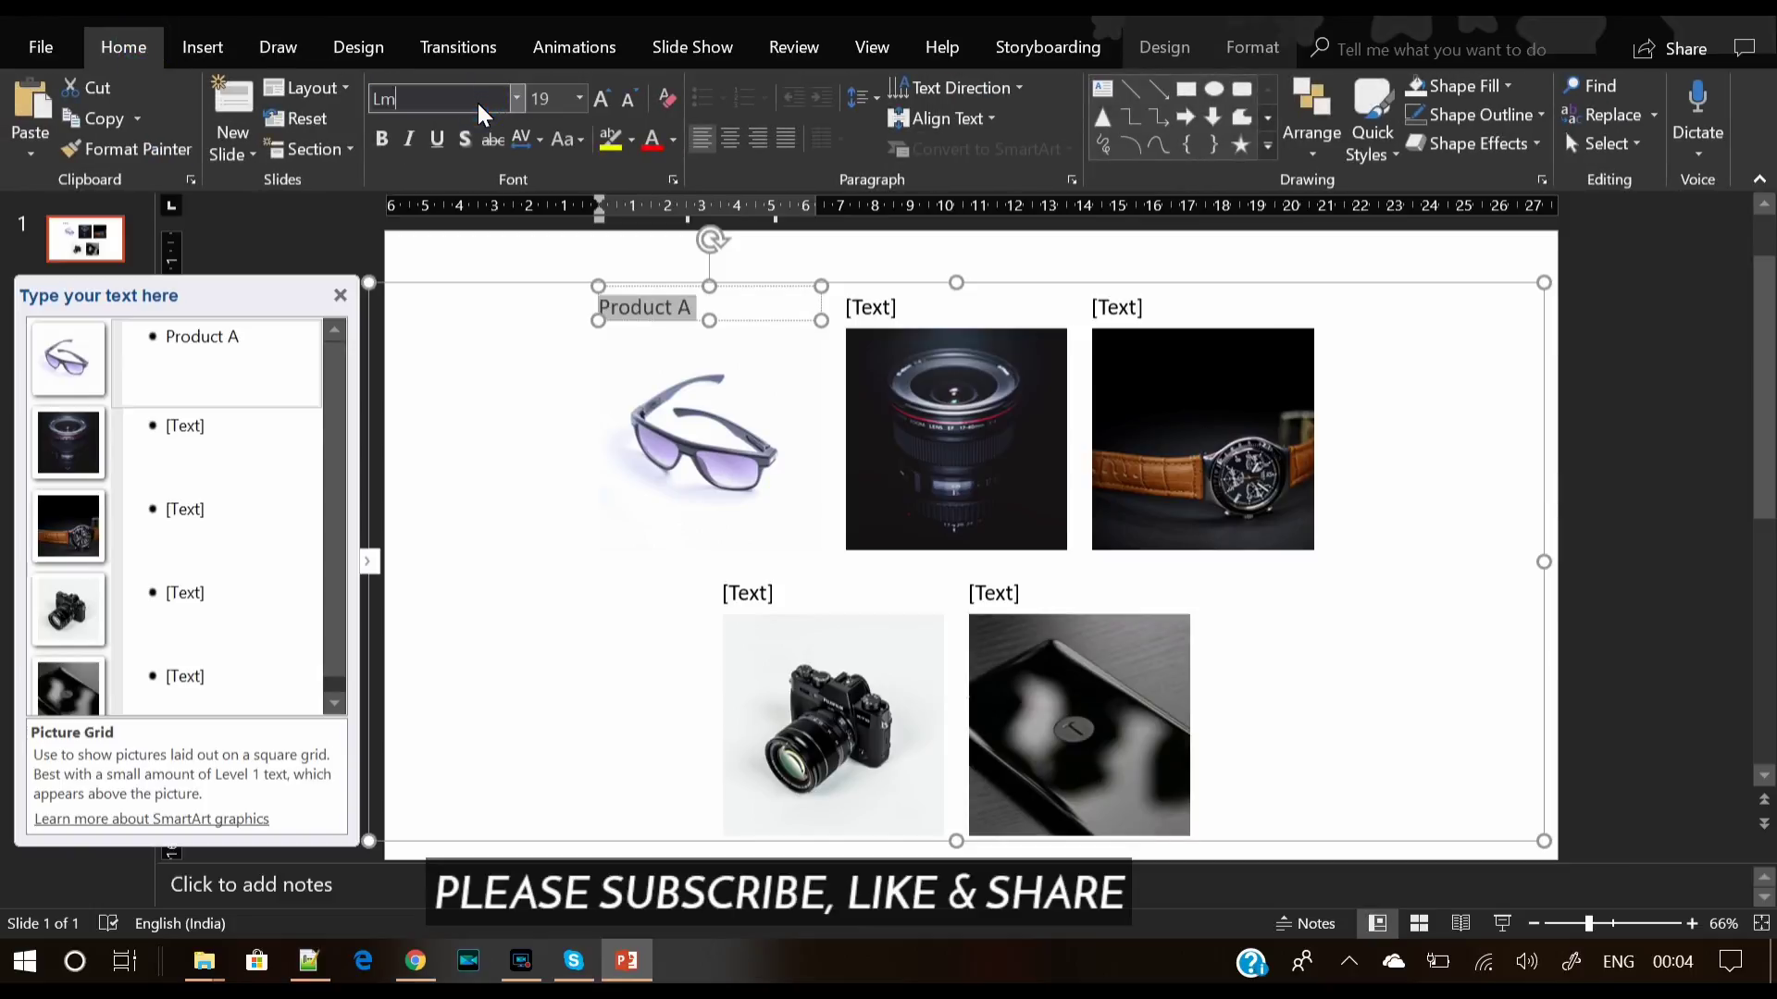
key("BackSpace")
key("BackSpace")
type("Mo")
key("Return")
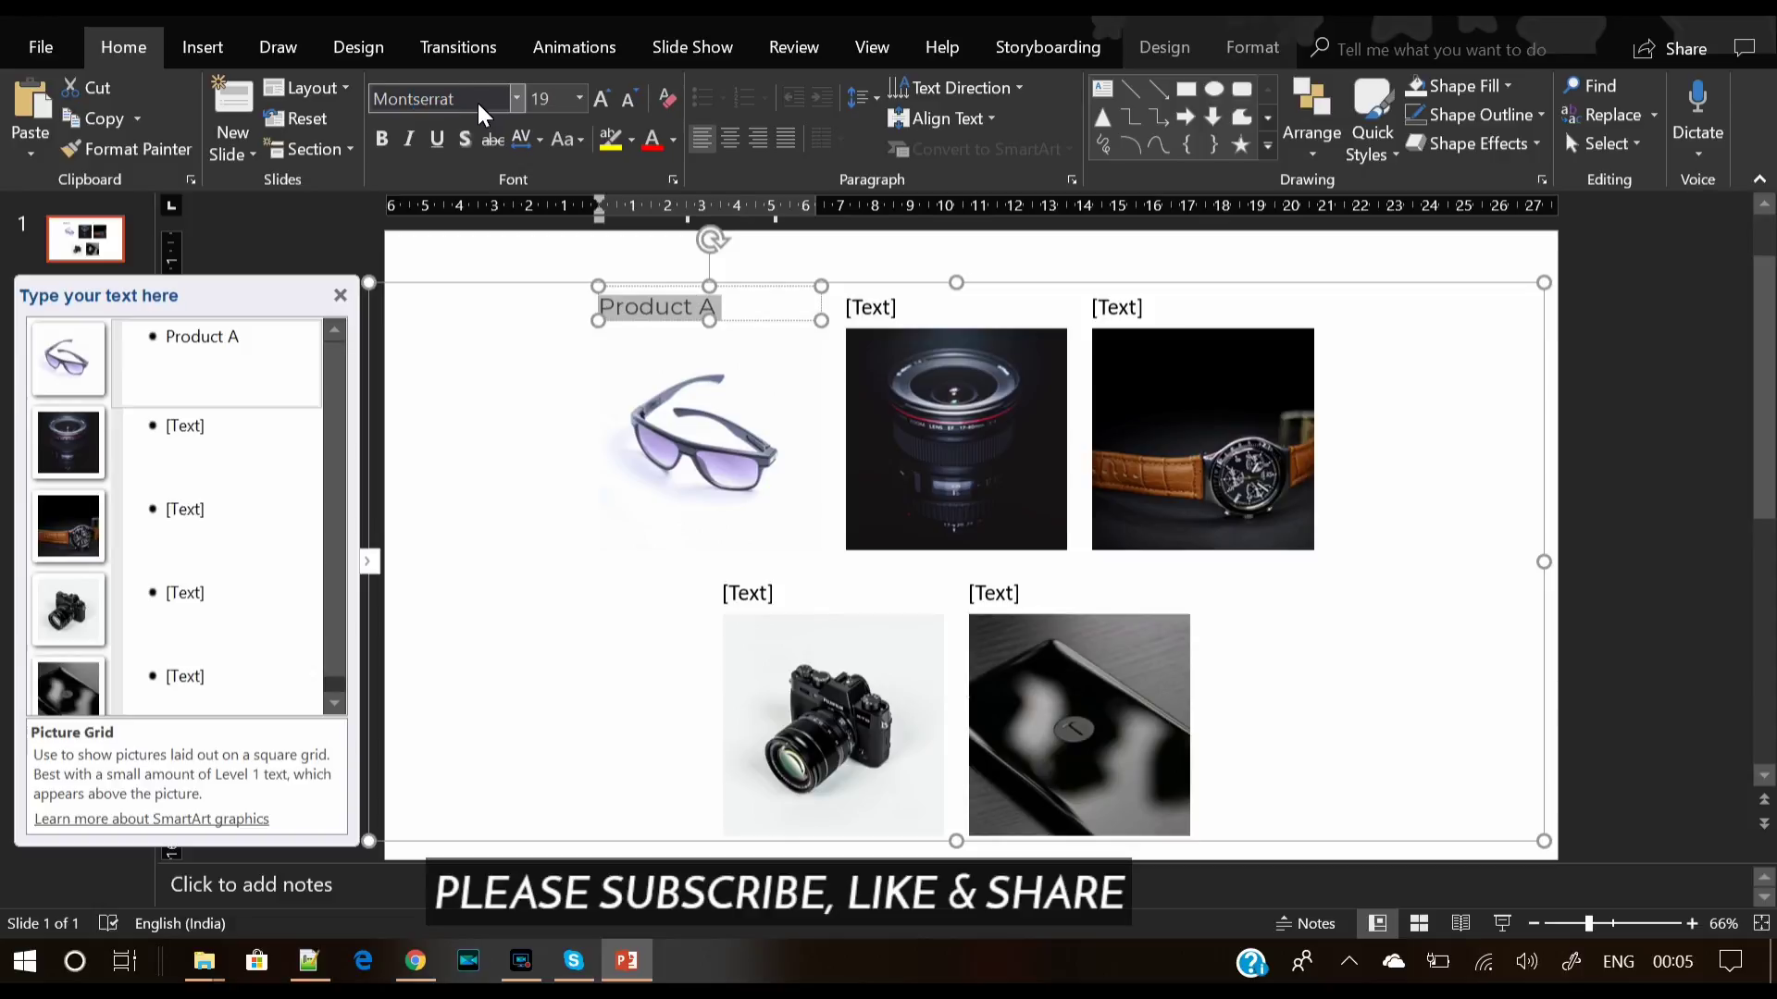
left_click(627, 109)
left_click(627, 110)
left_click(626, 109)
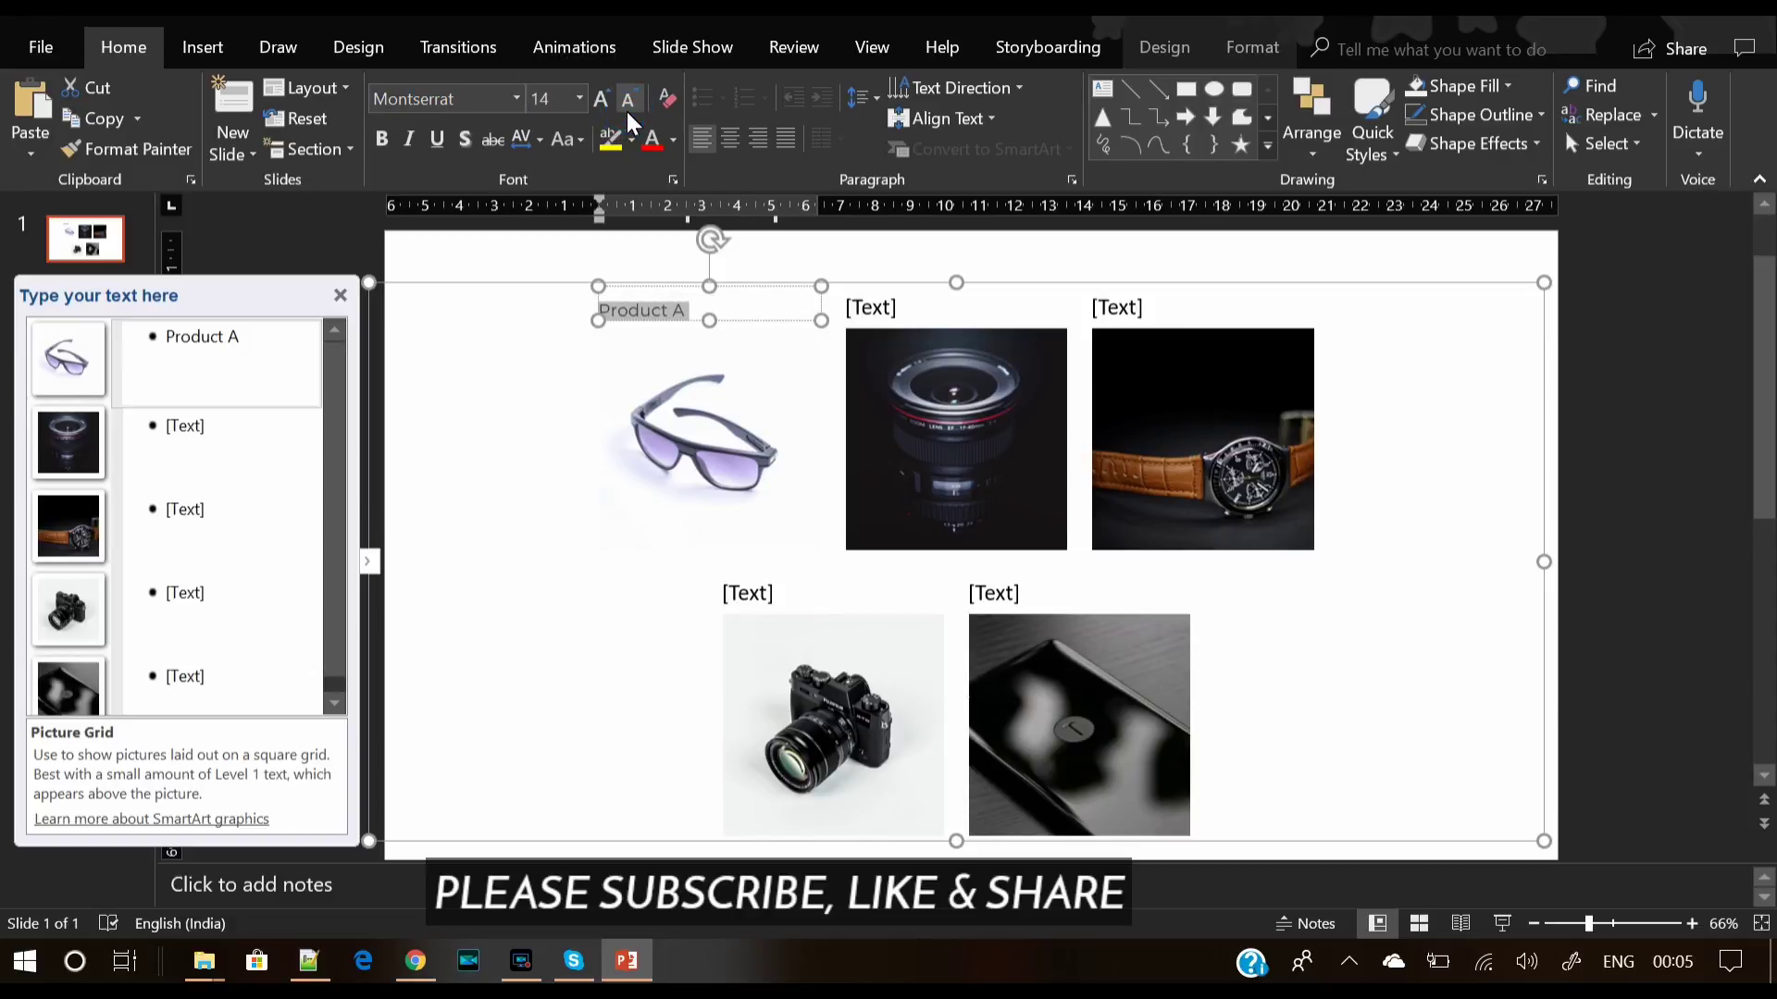
Step: Label the lens and watch photos 'Product B' and 'Product C' from the pasted caption
left_click(868, 314)
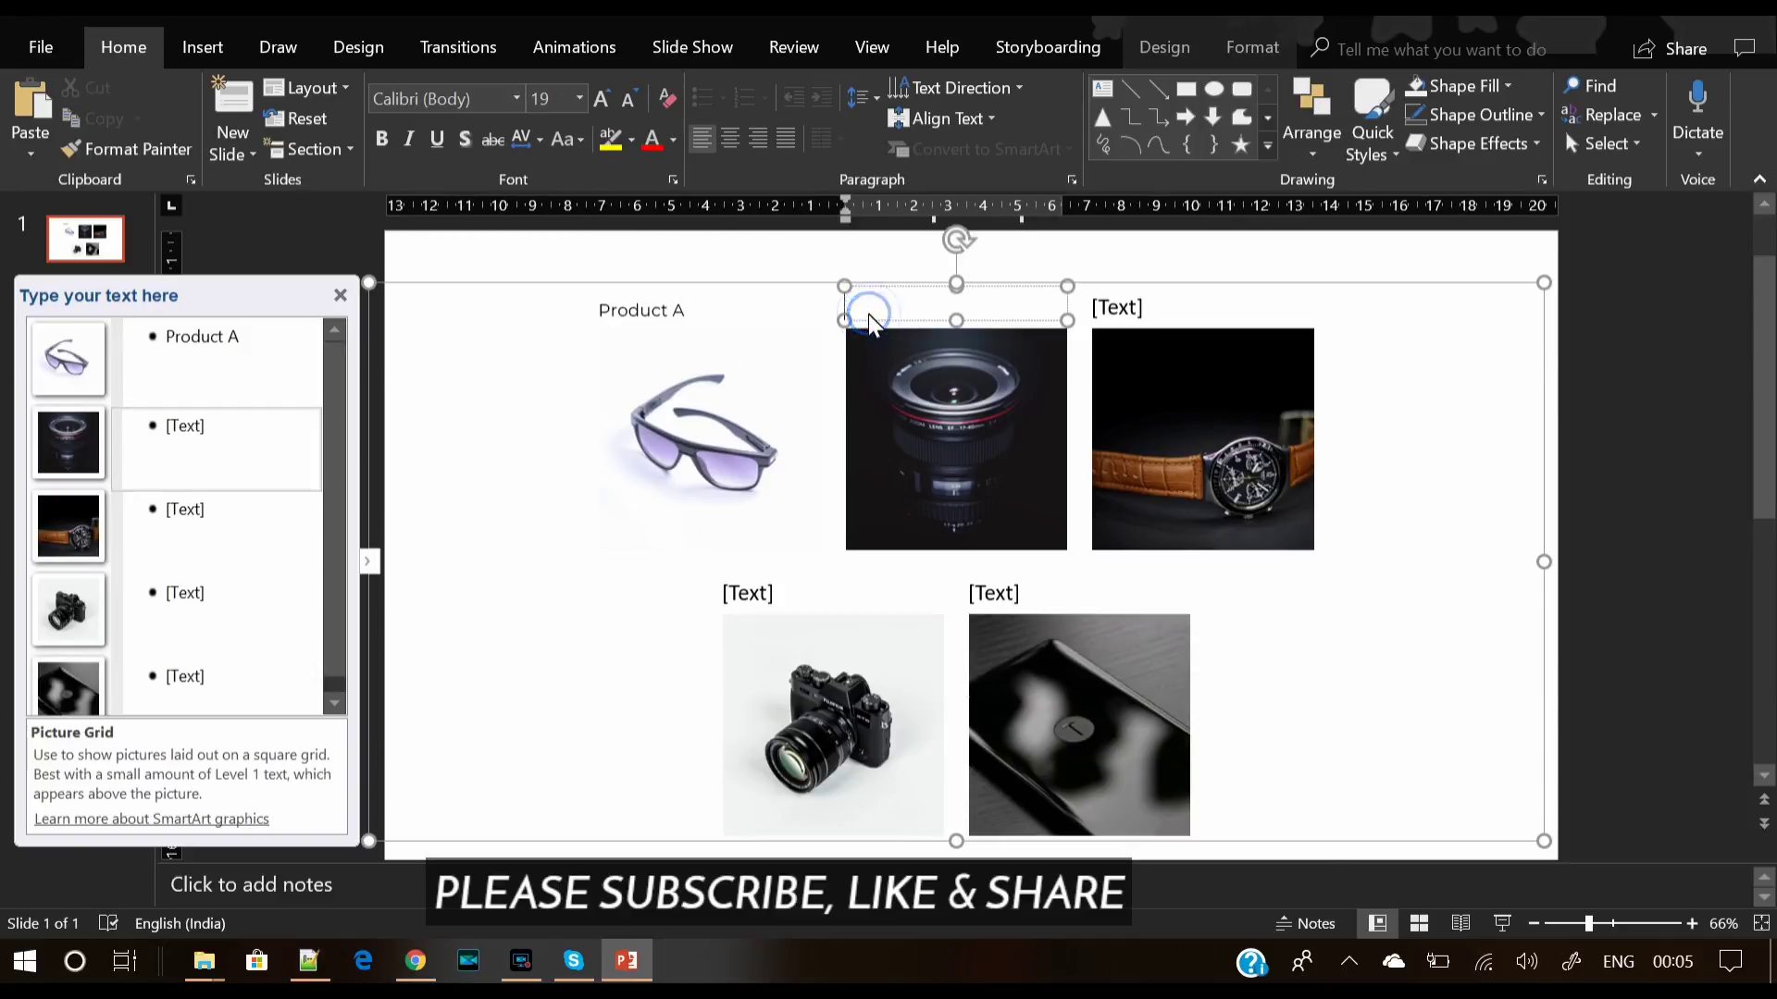
key("ctrl+v")
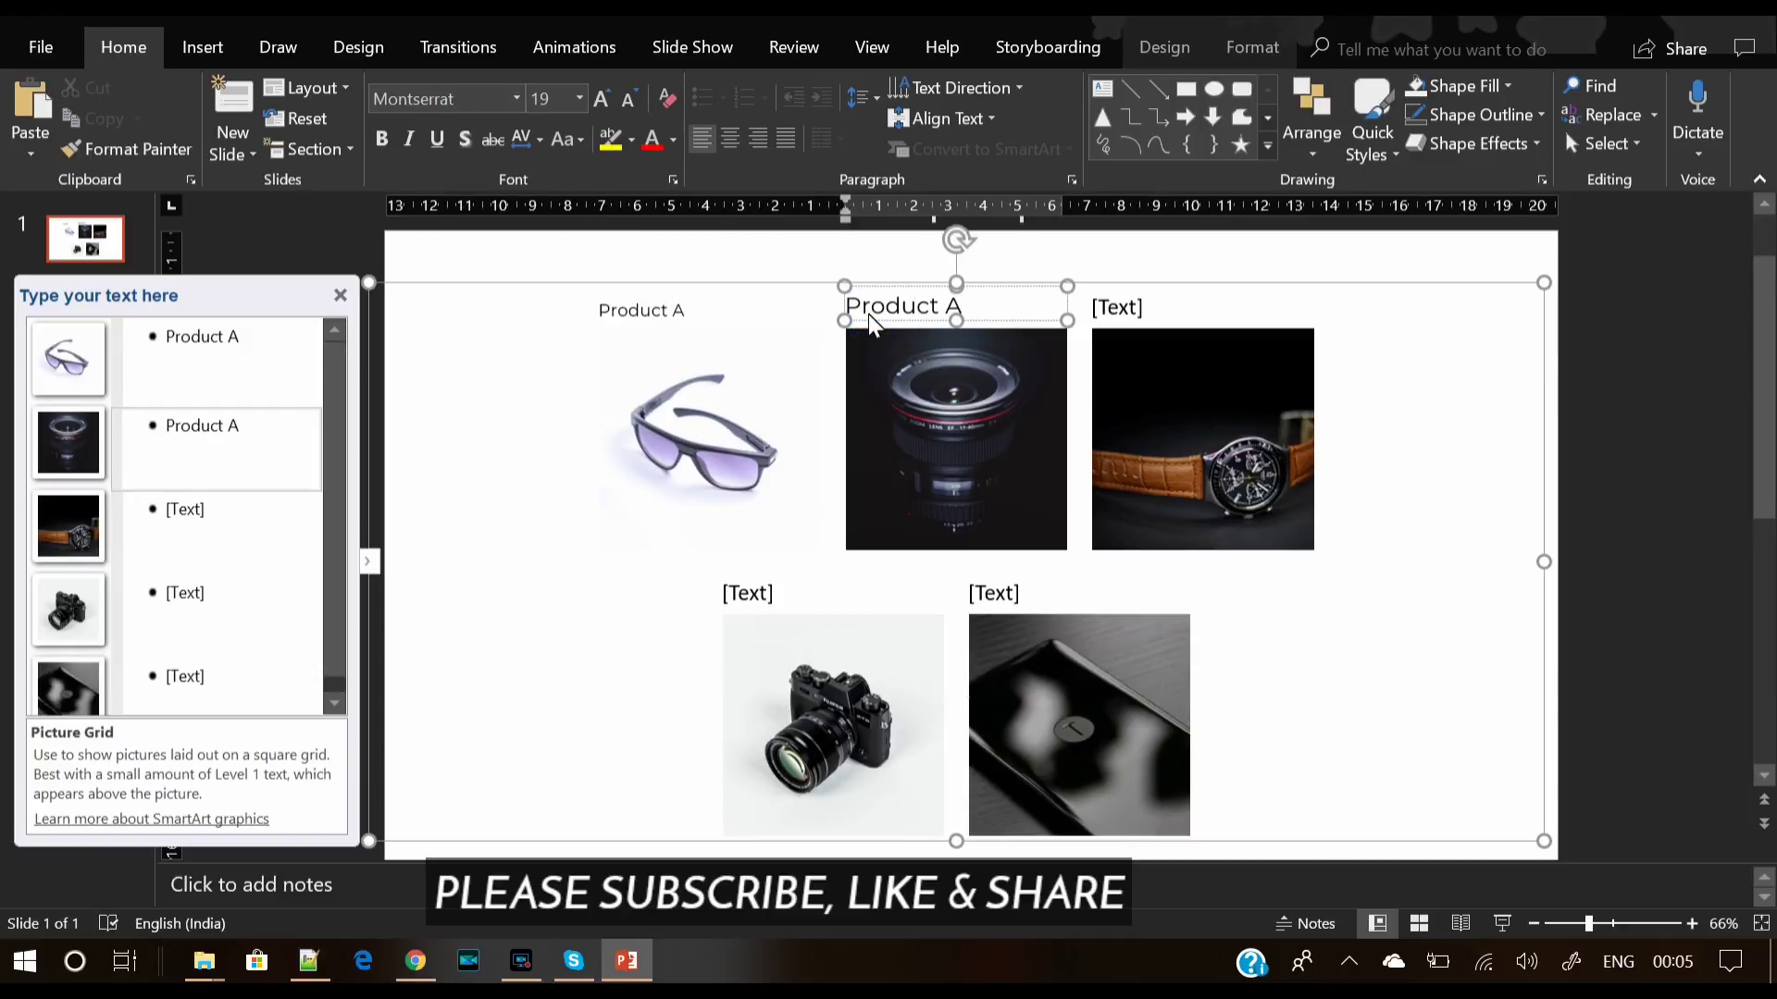
key("BackSpace")
type("B")
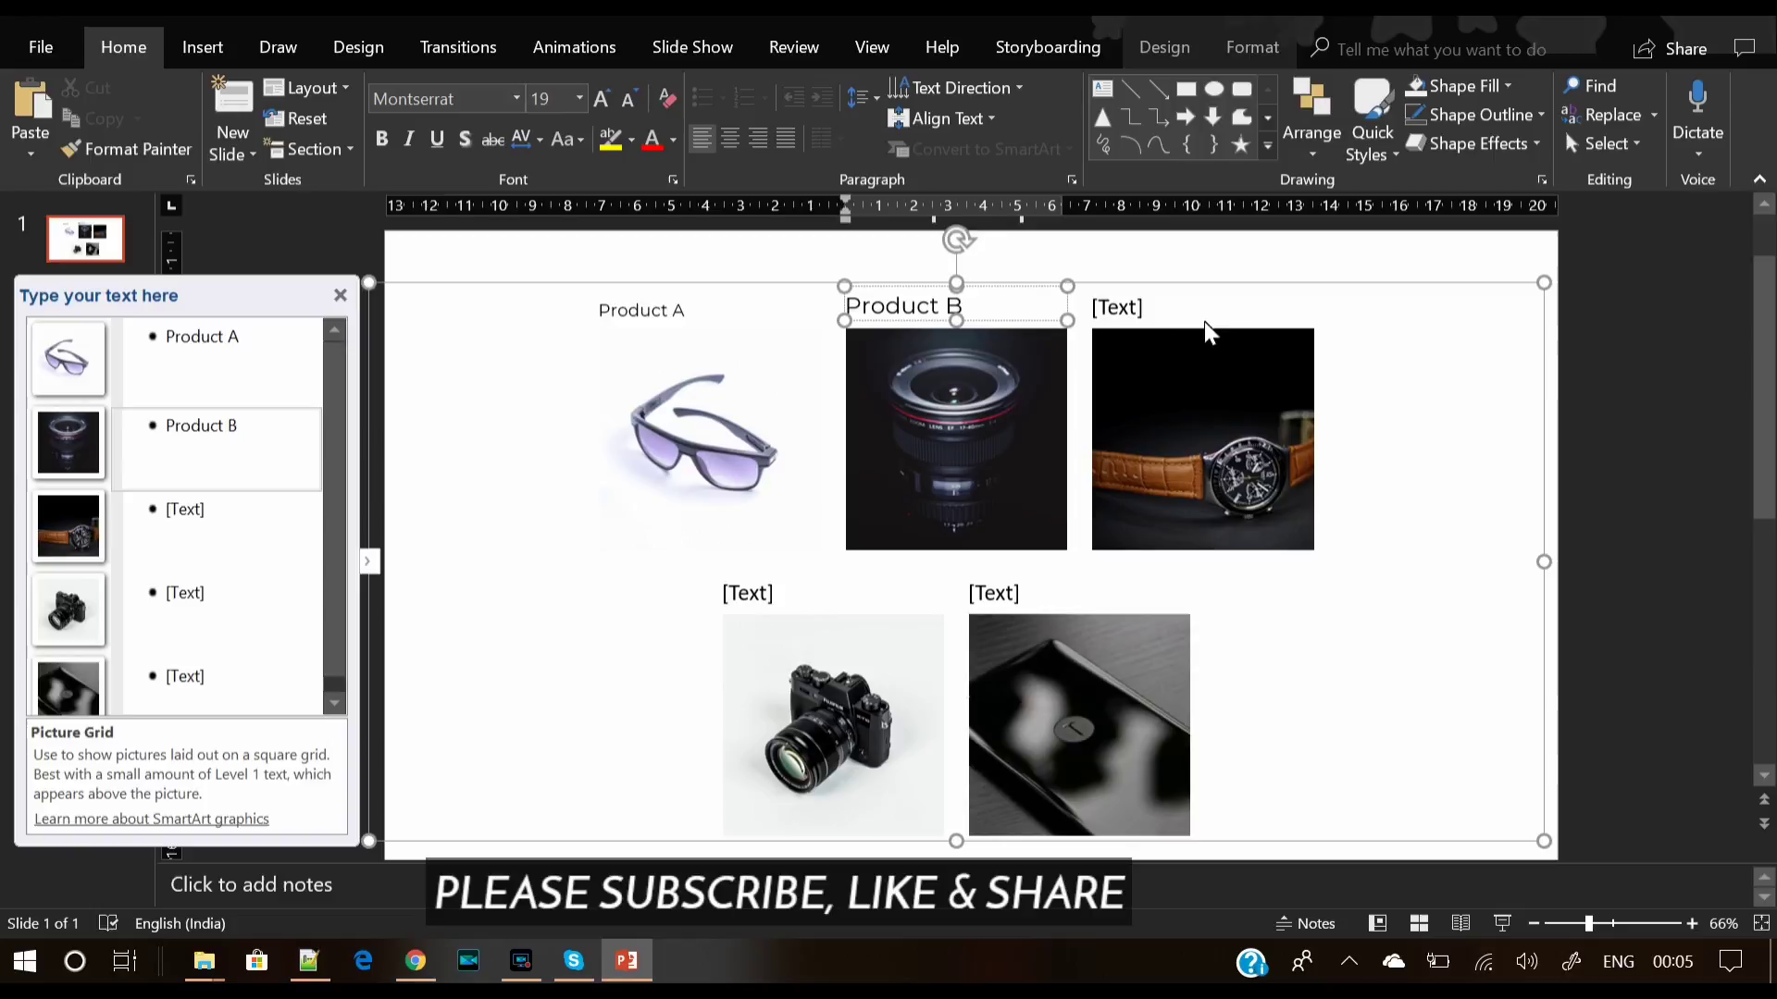
left_click(1134, 317)
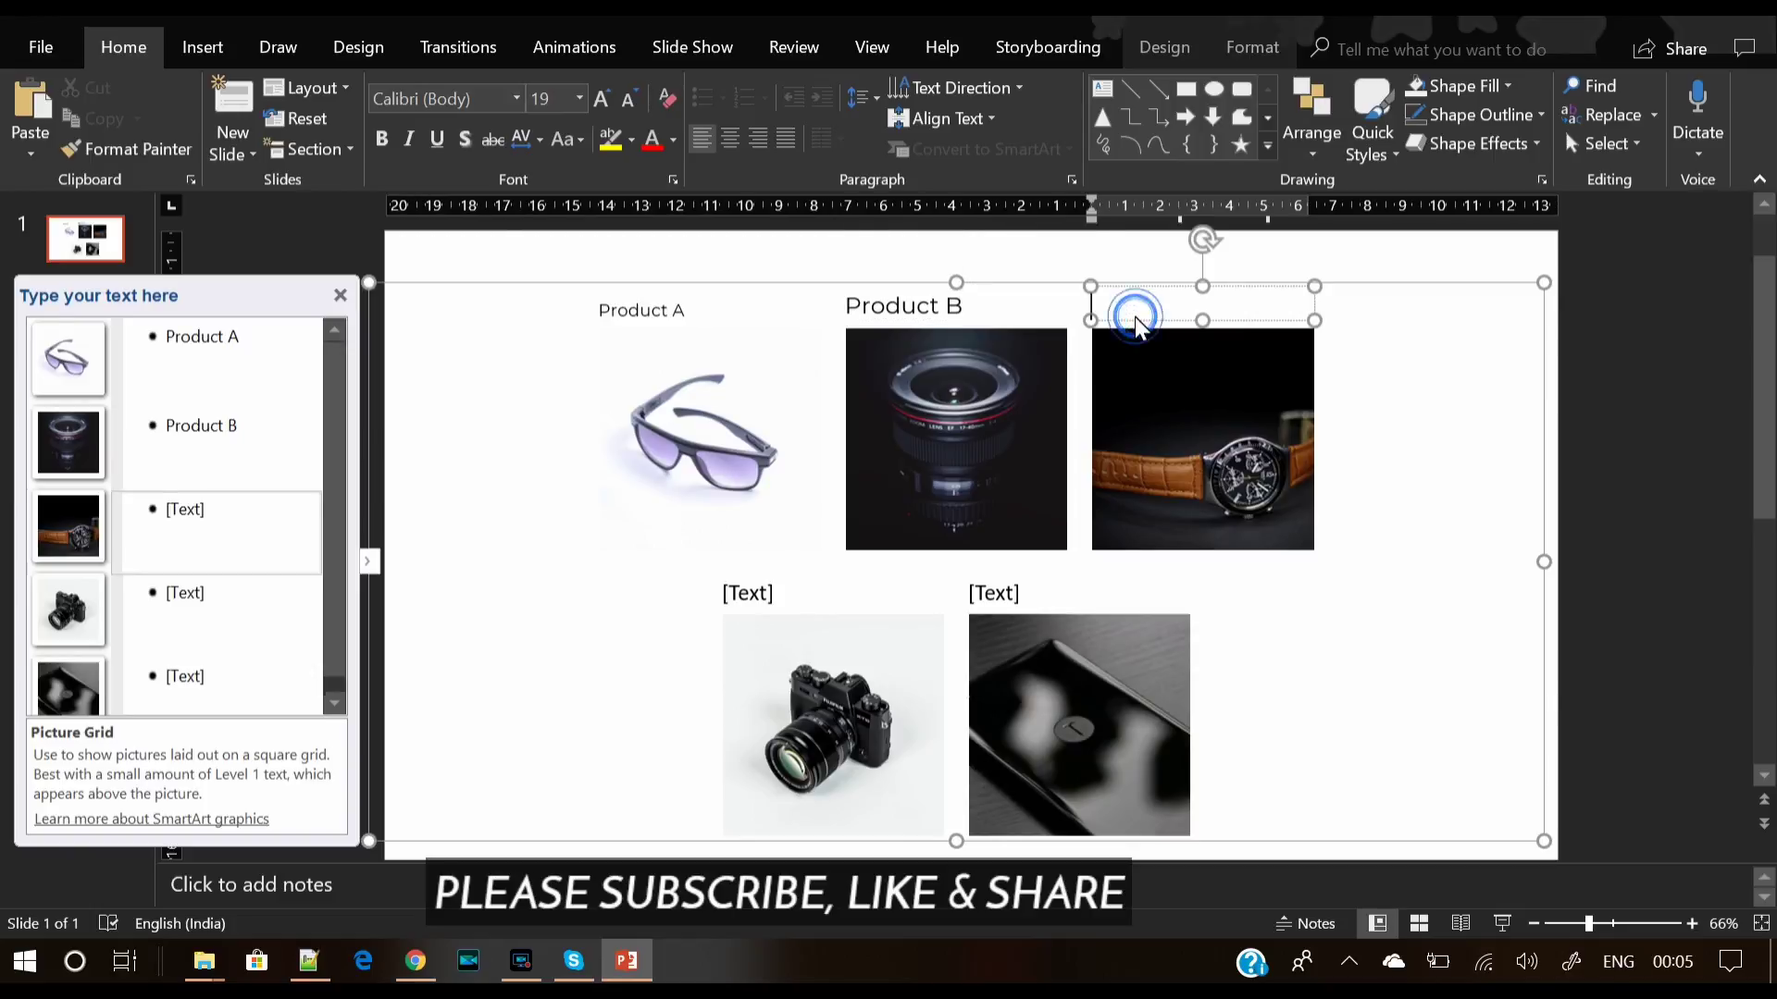
type("Product A")
key("BackSpace")
type("C")
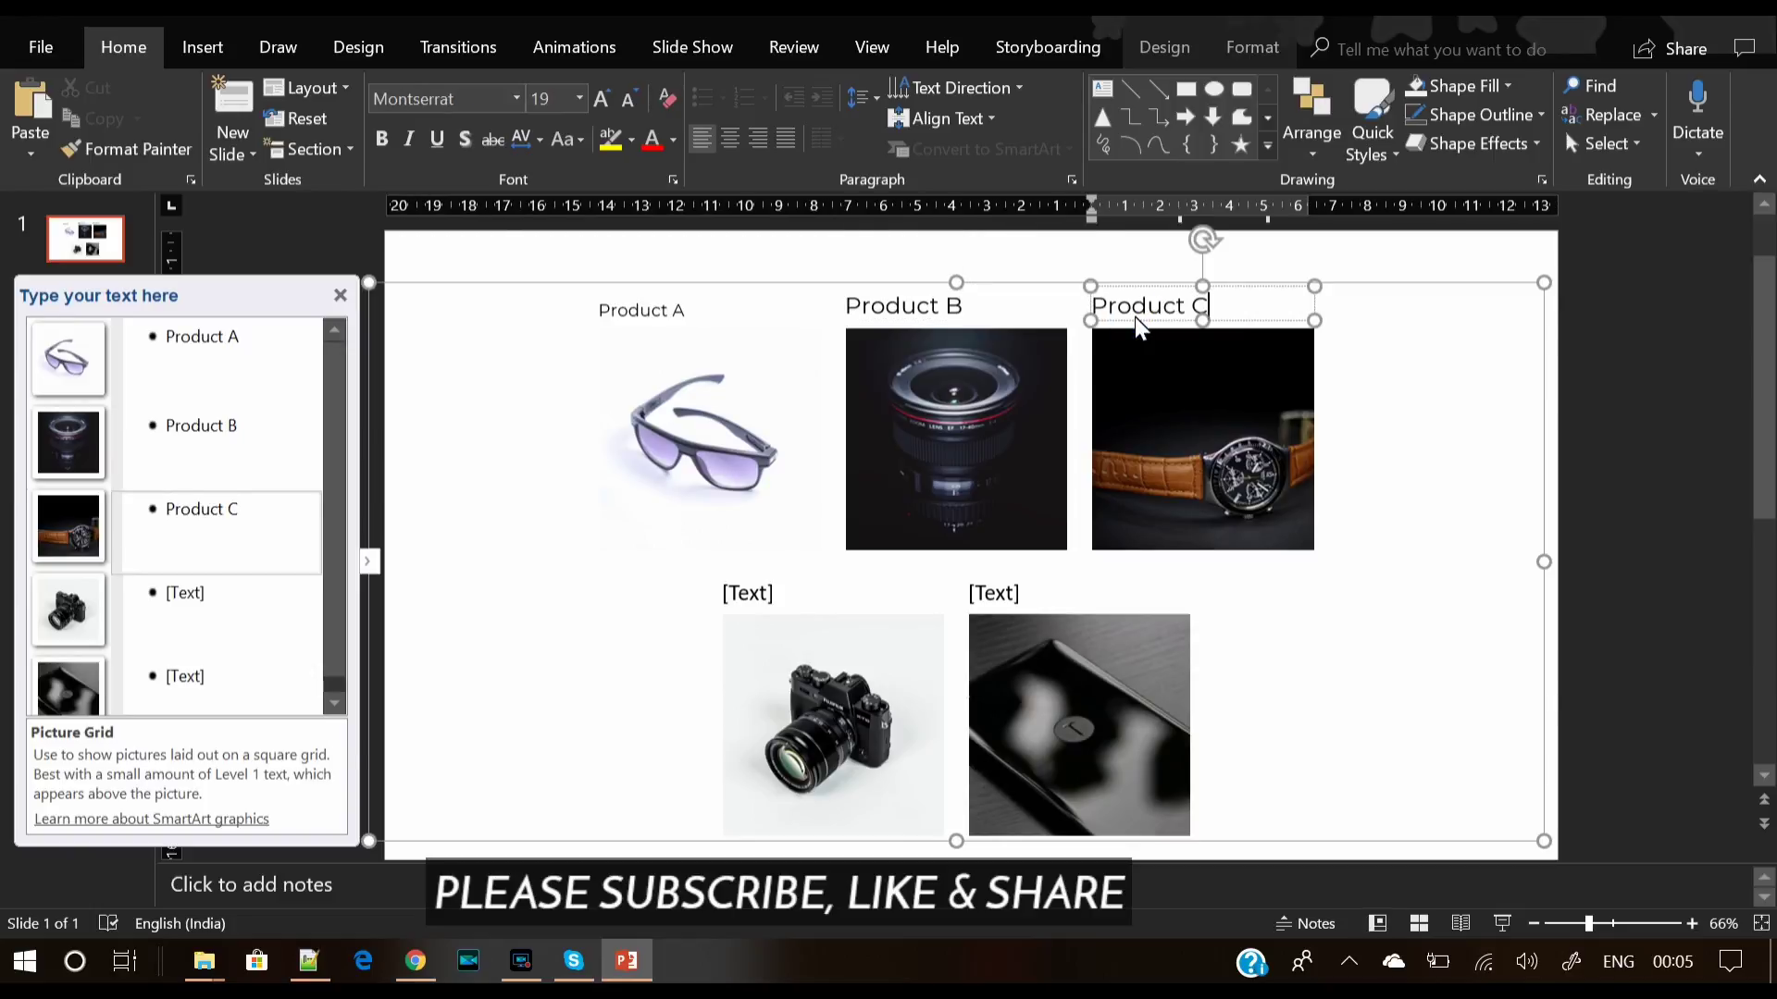
Step: Label the camera and phone photos 'Product D' and 'Product E', then set all captions to 14 pt
left_click(767, 594)
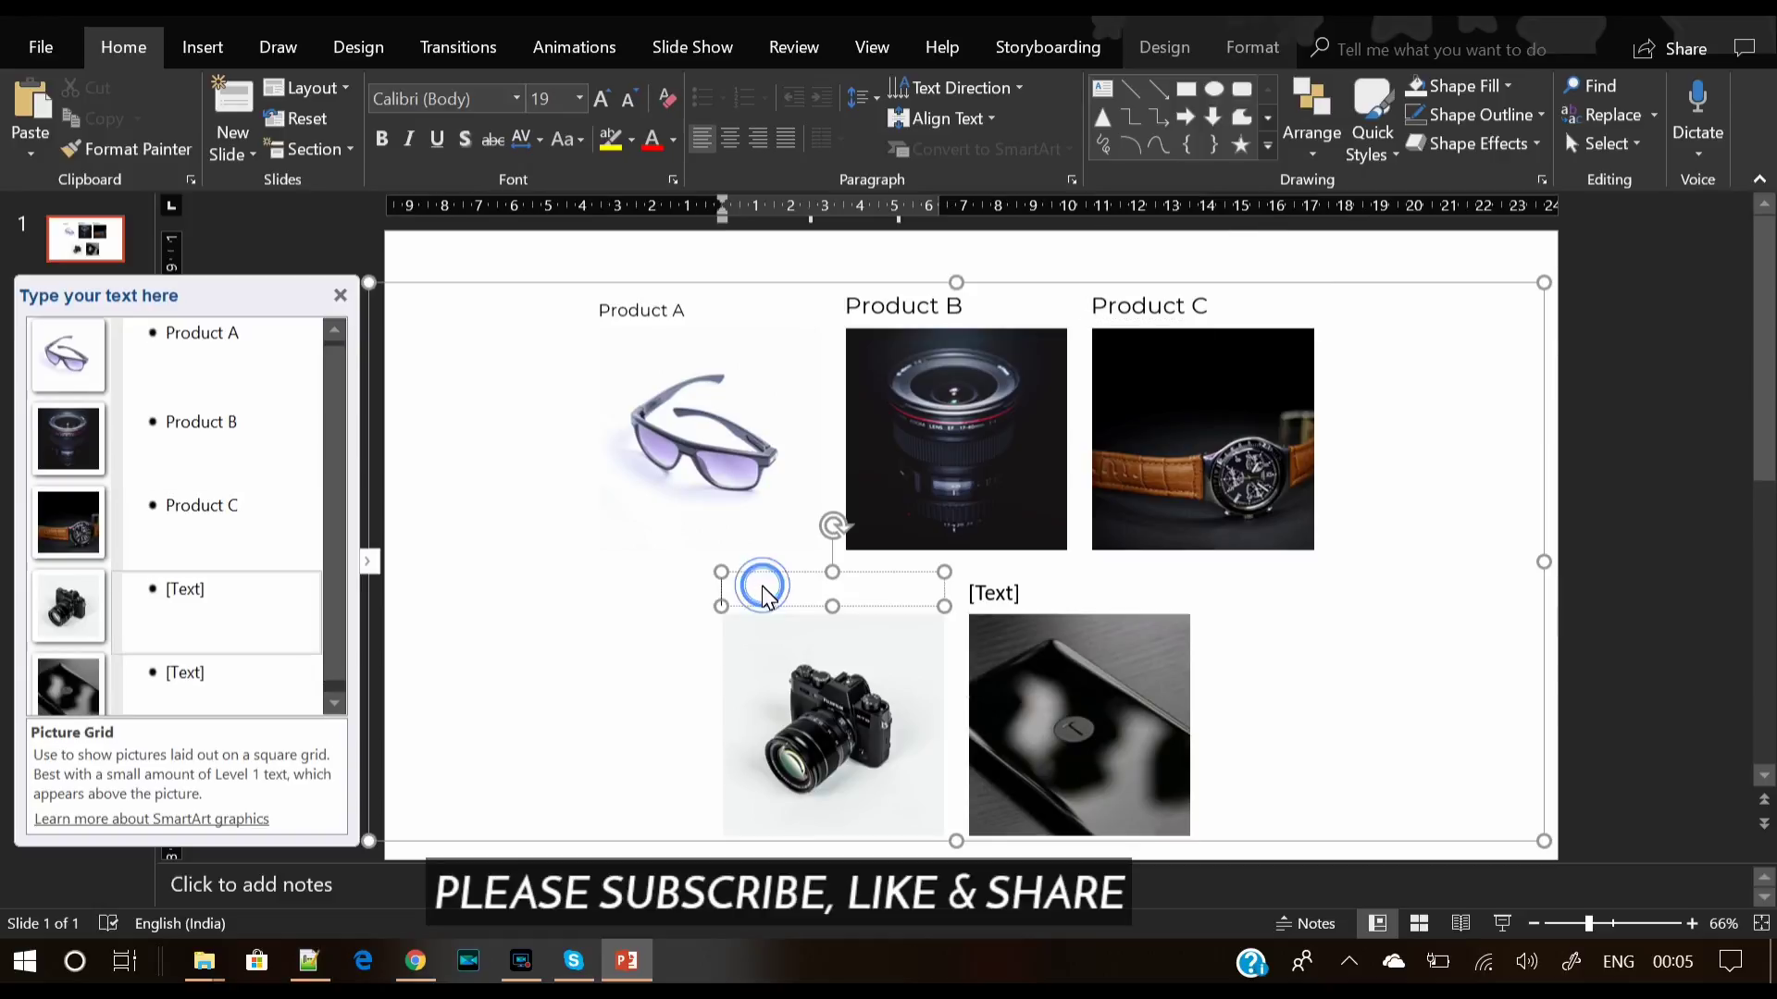
type("Product A")
type("D")
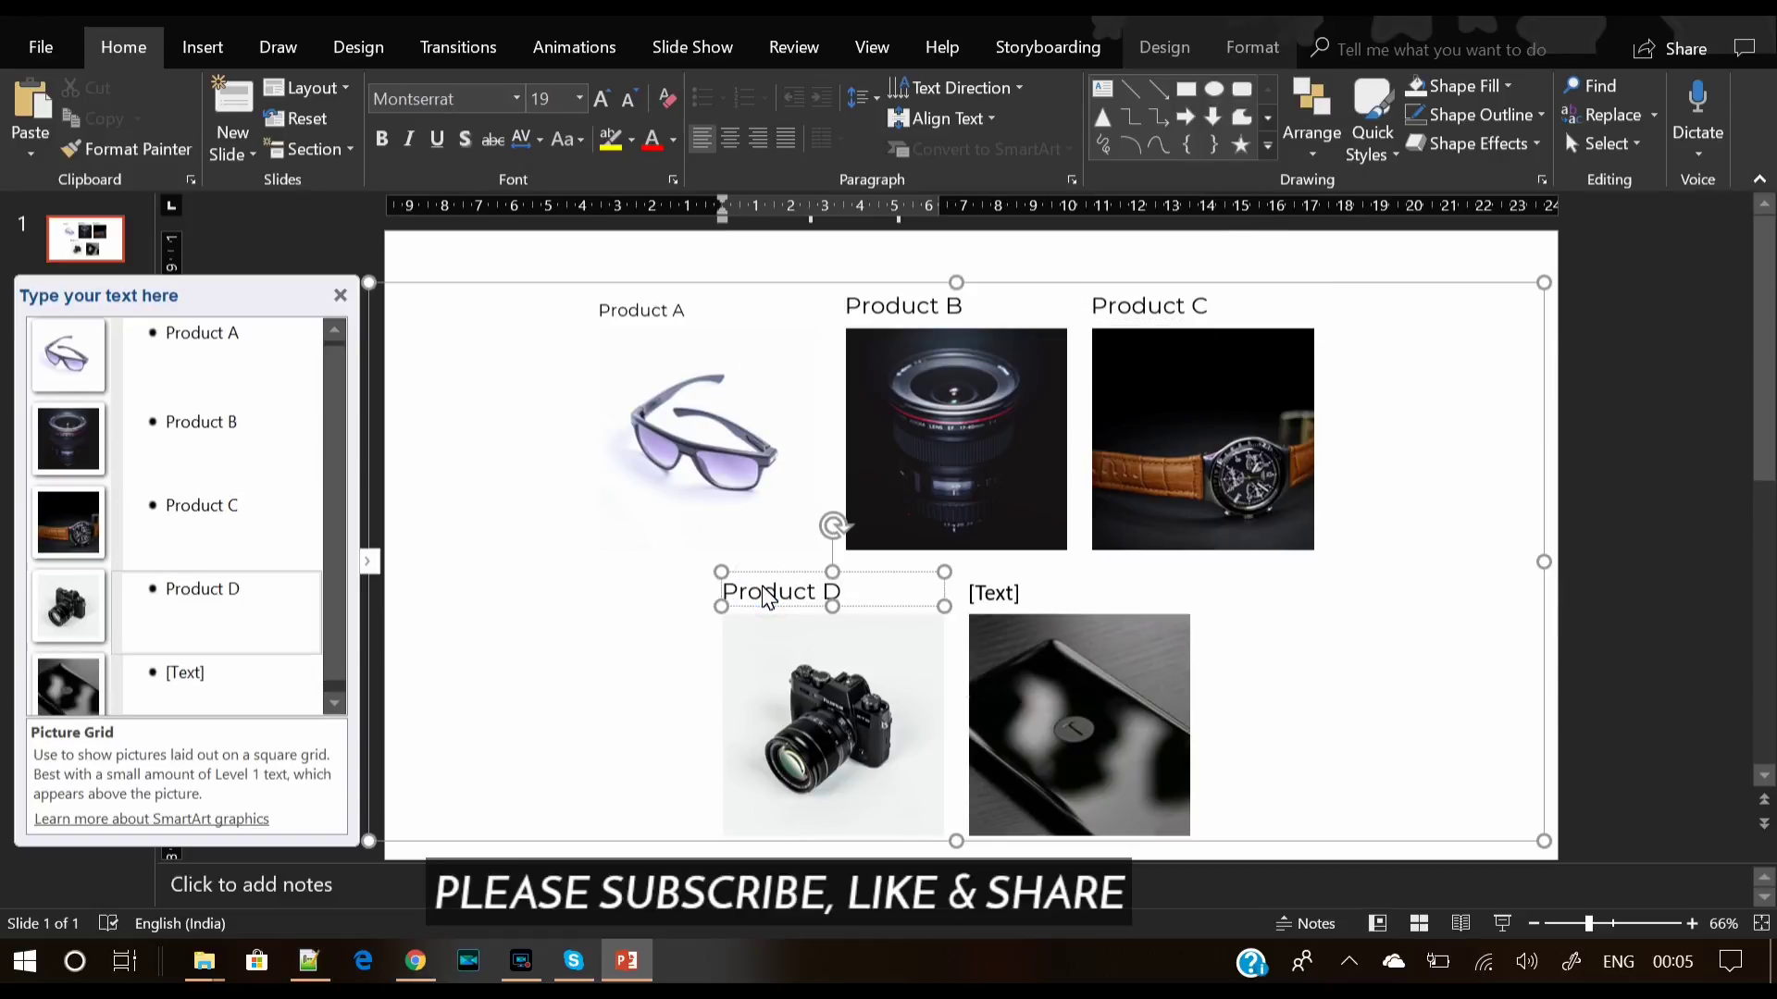
left_click(997, 599)
type("Product A")
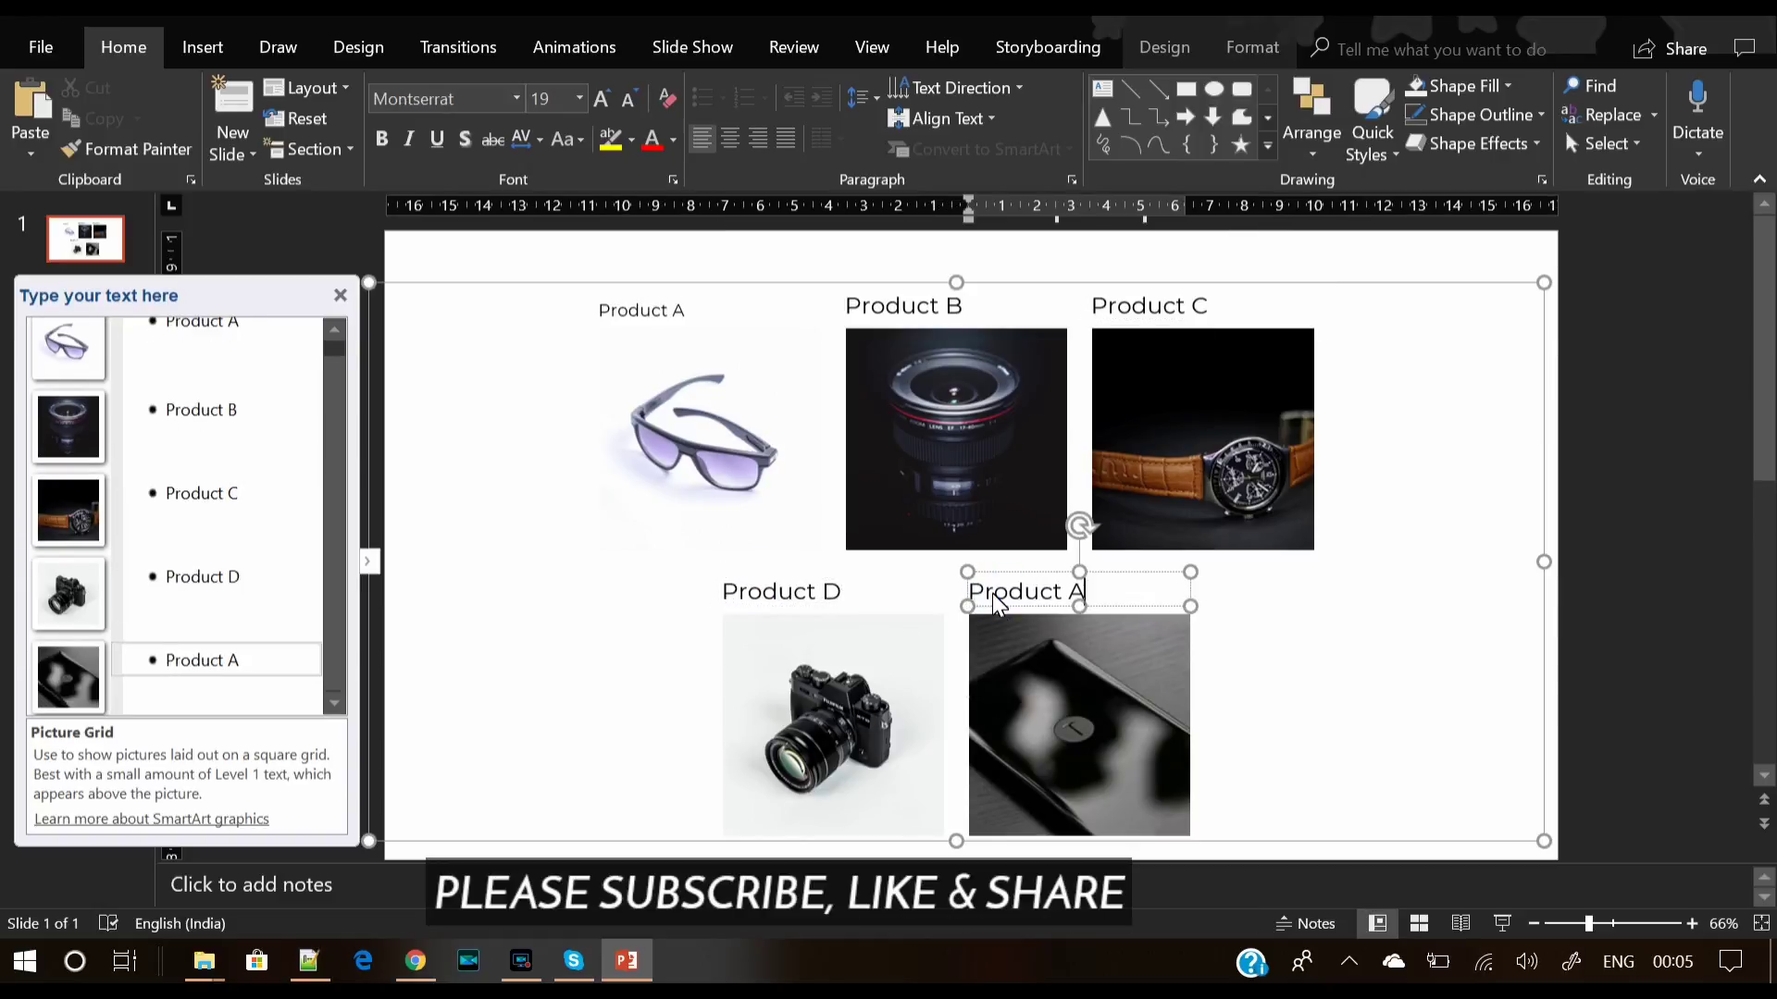
type("E")
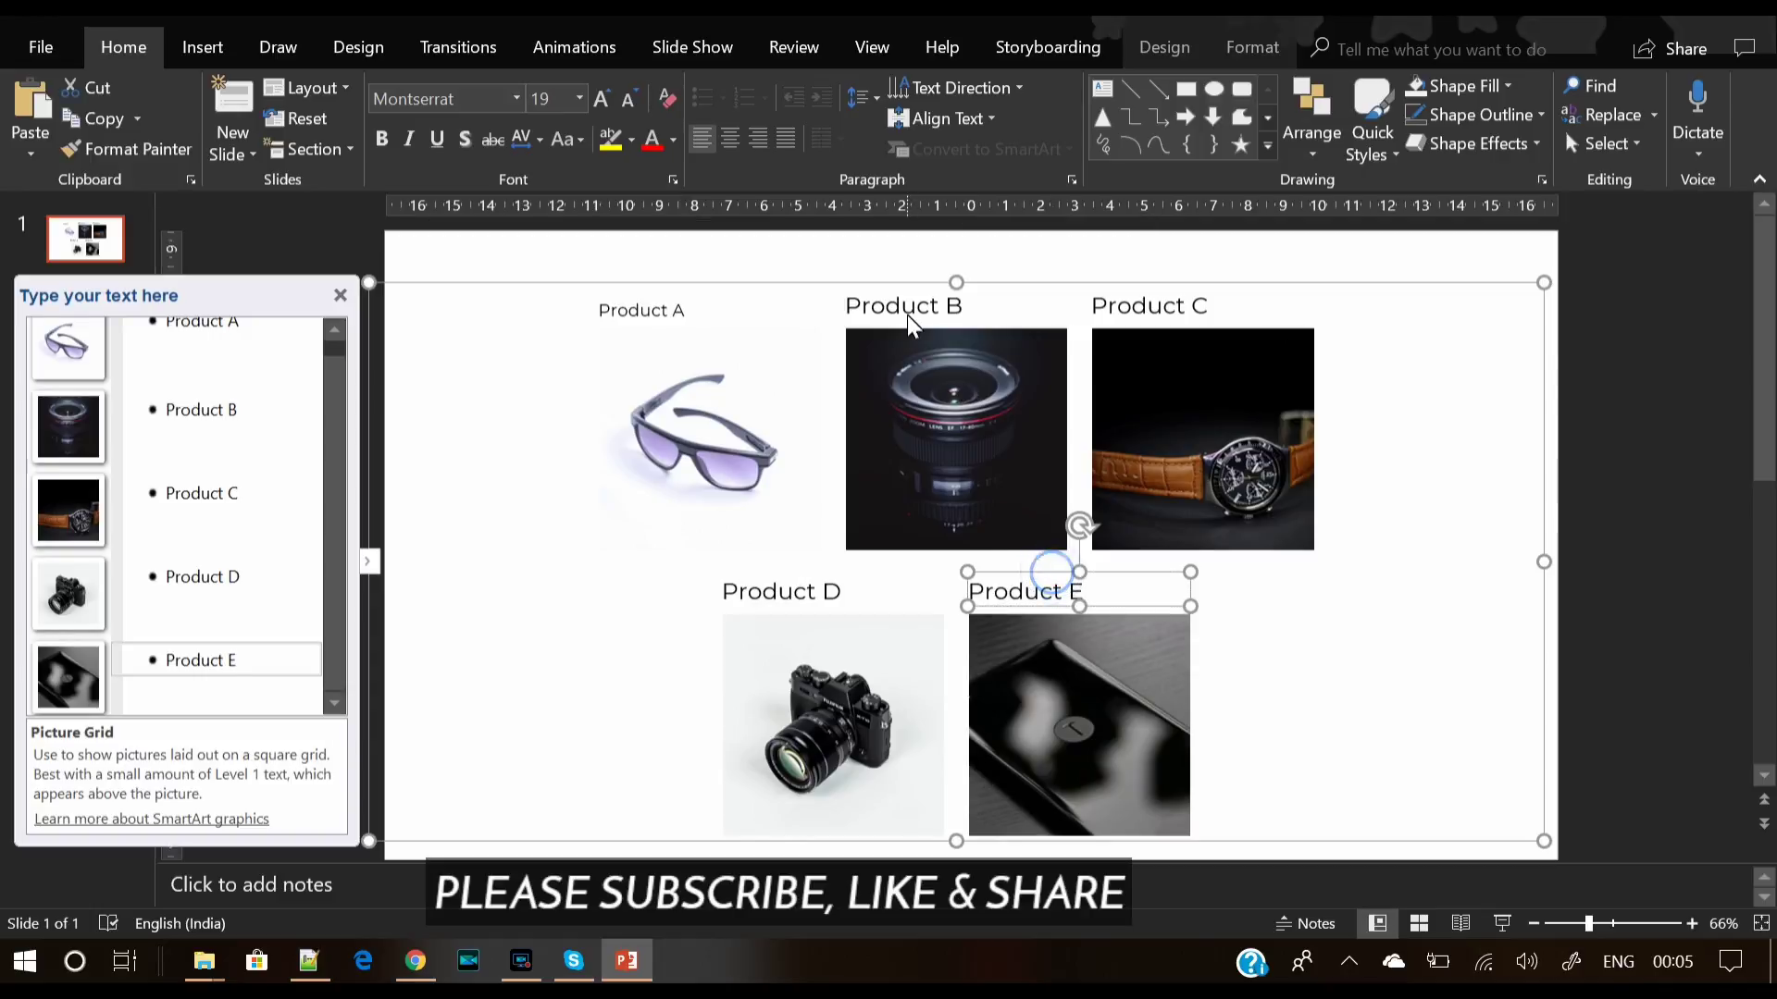
left_click(888, 288)
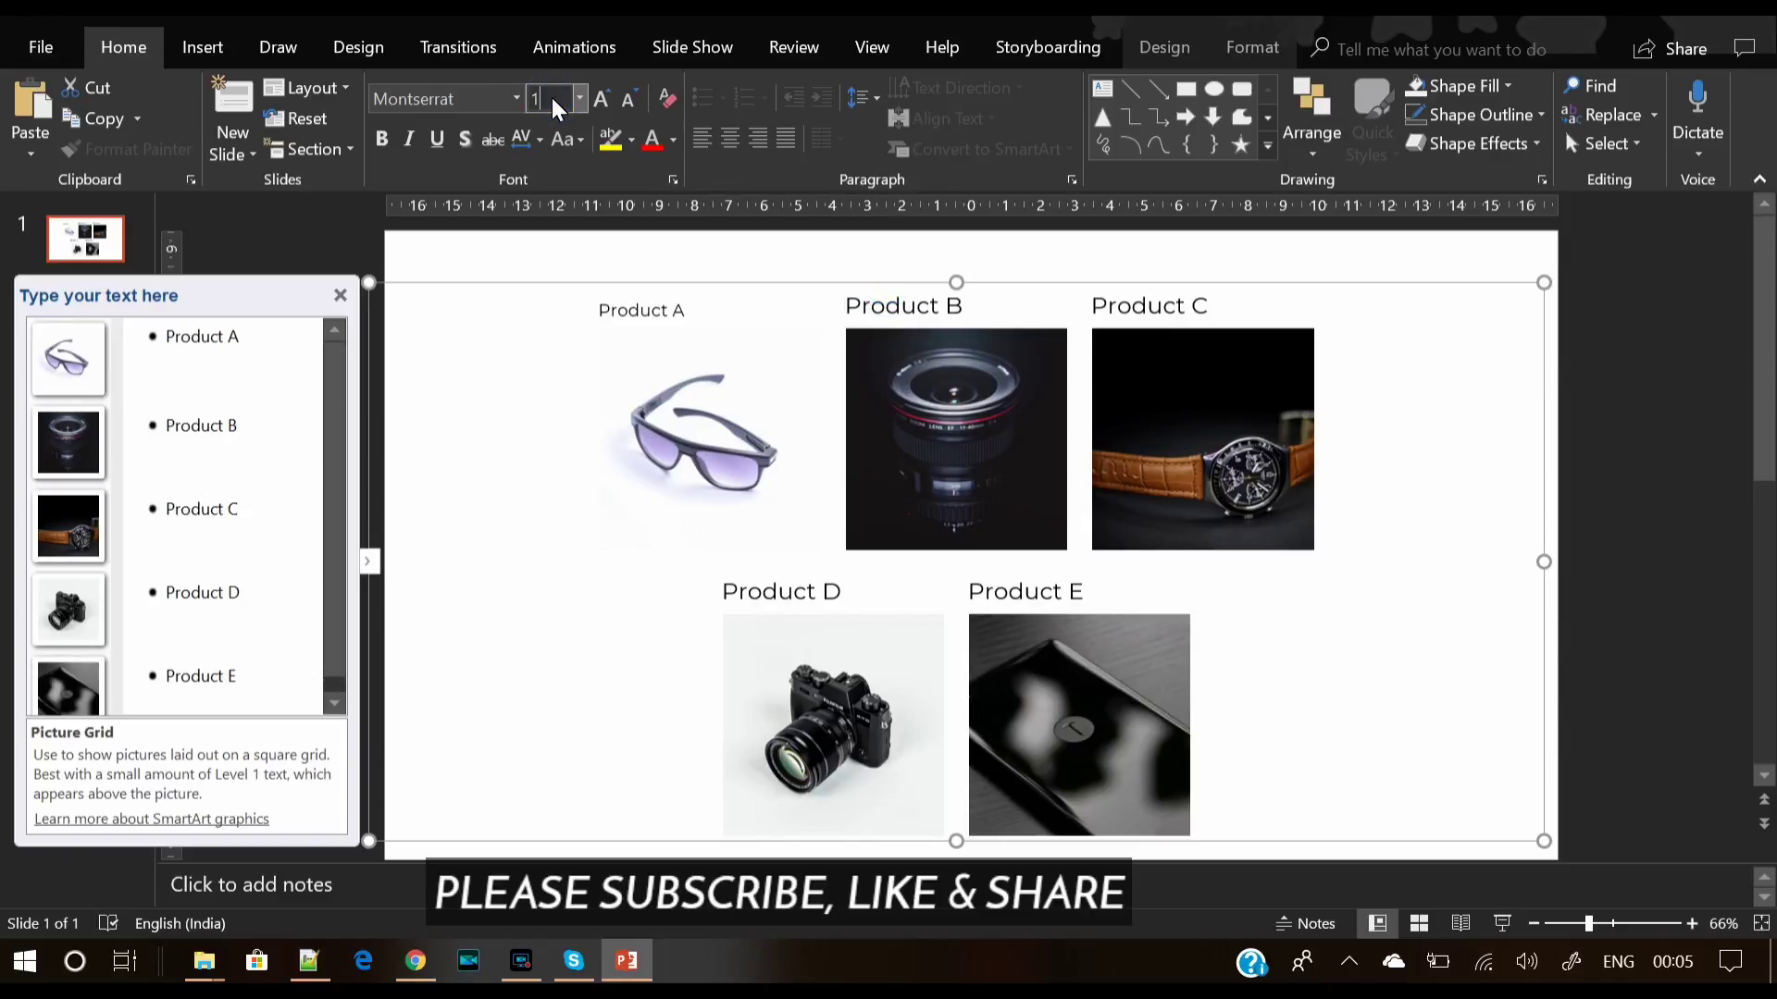
key("Return")
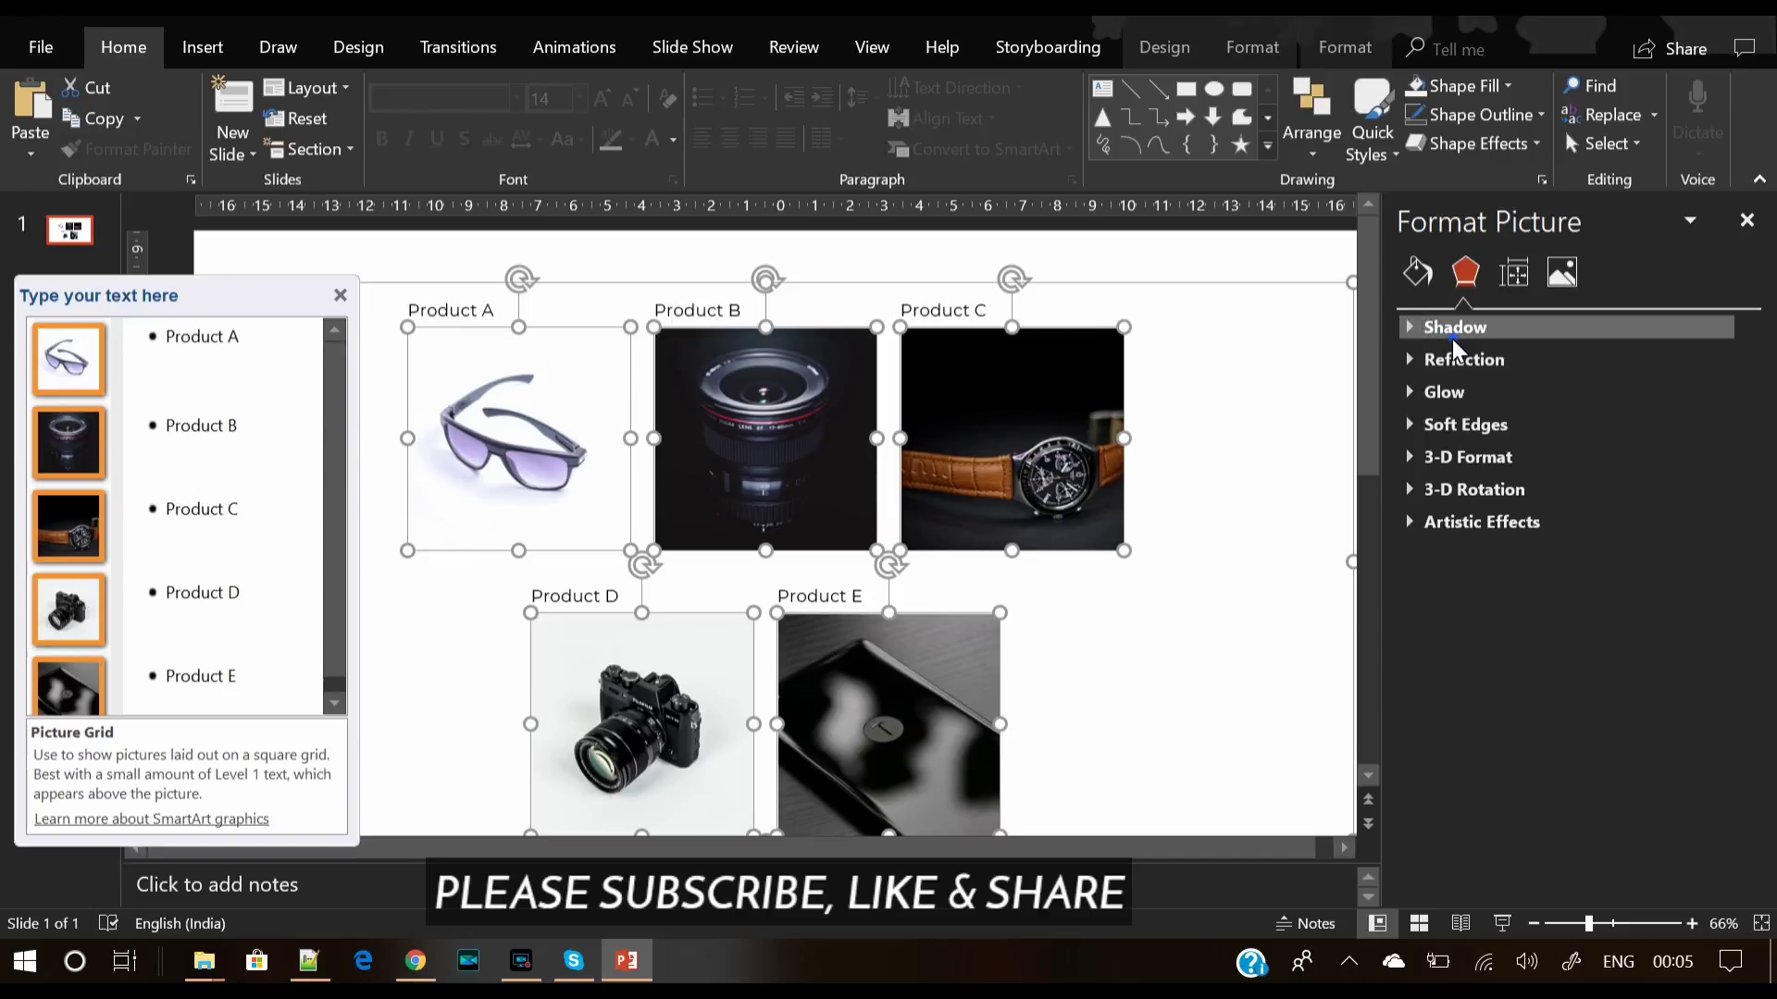
Step: Apply an Outer shadow preset to the photos with 16 pt blur and 7 pt distance
left_click(1452, 335)
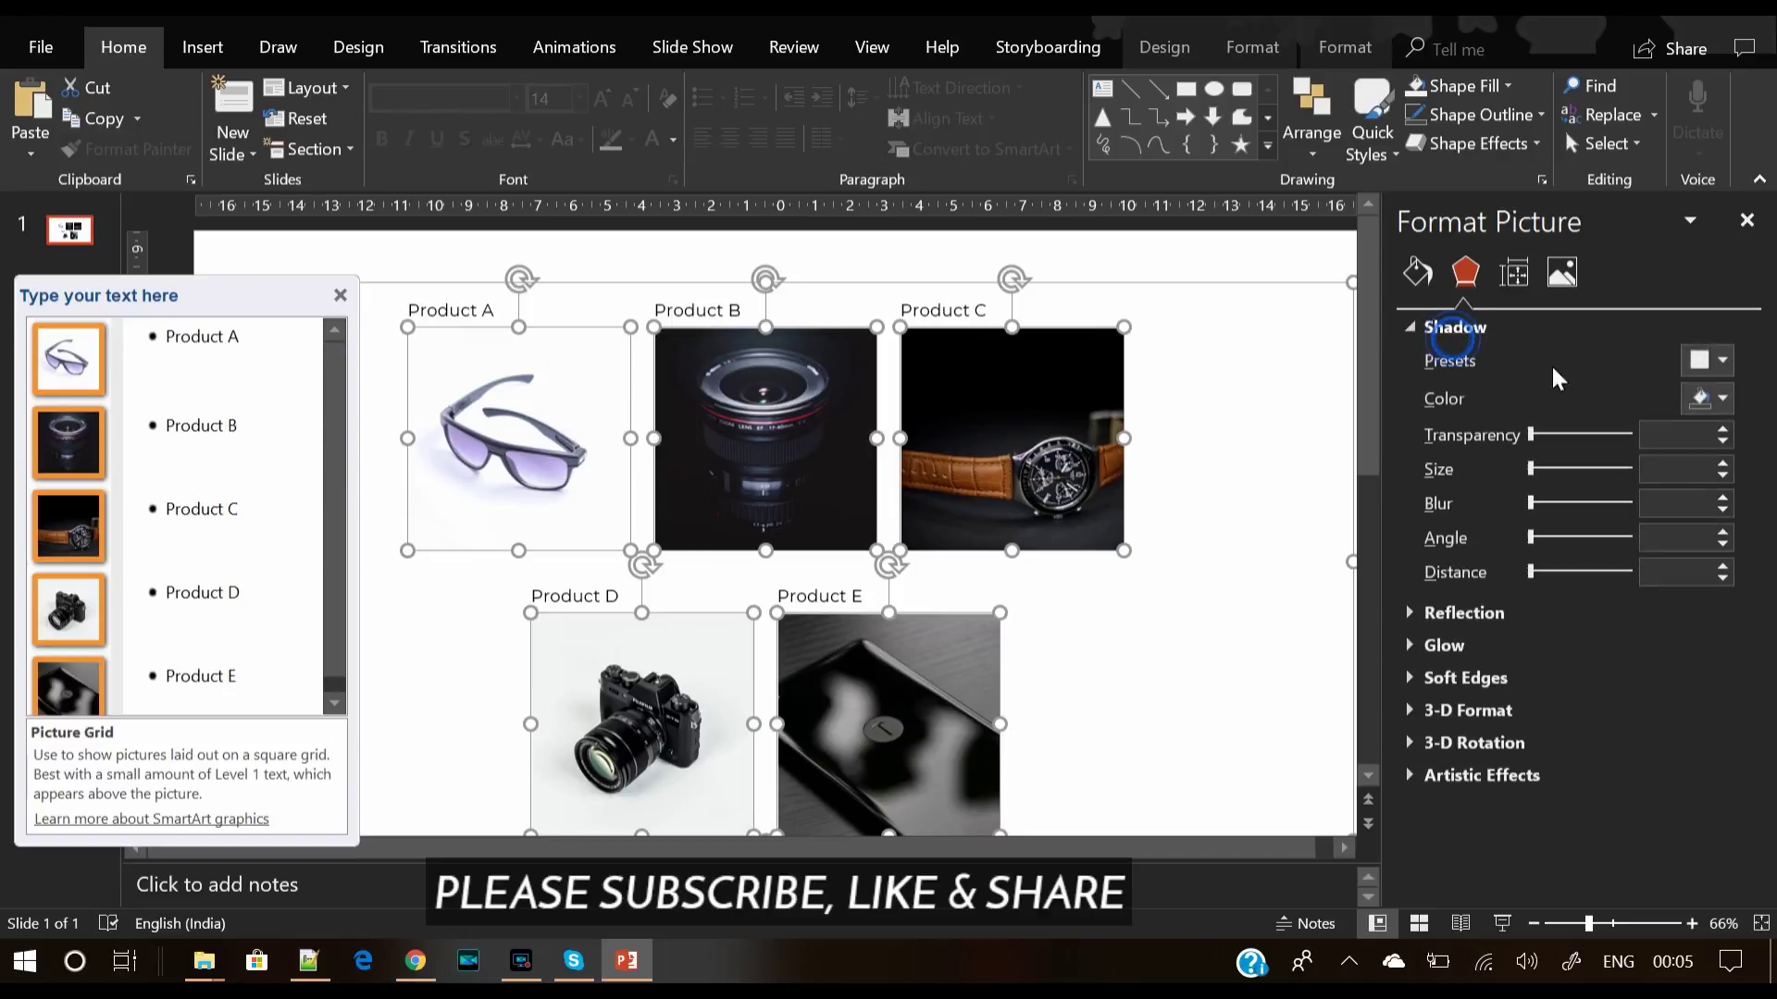
left_click(1717, 356)
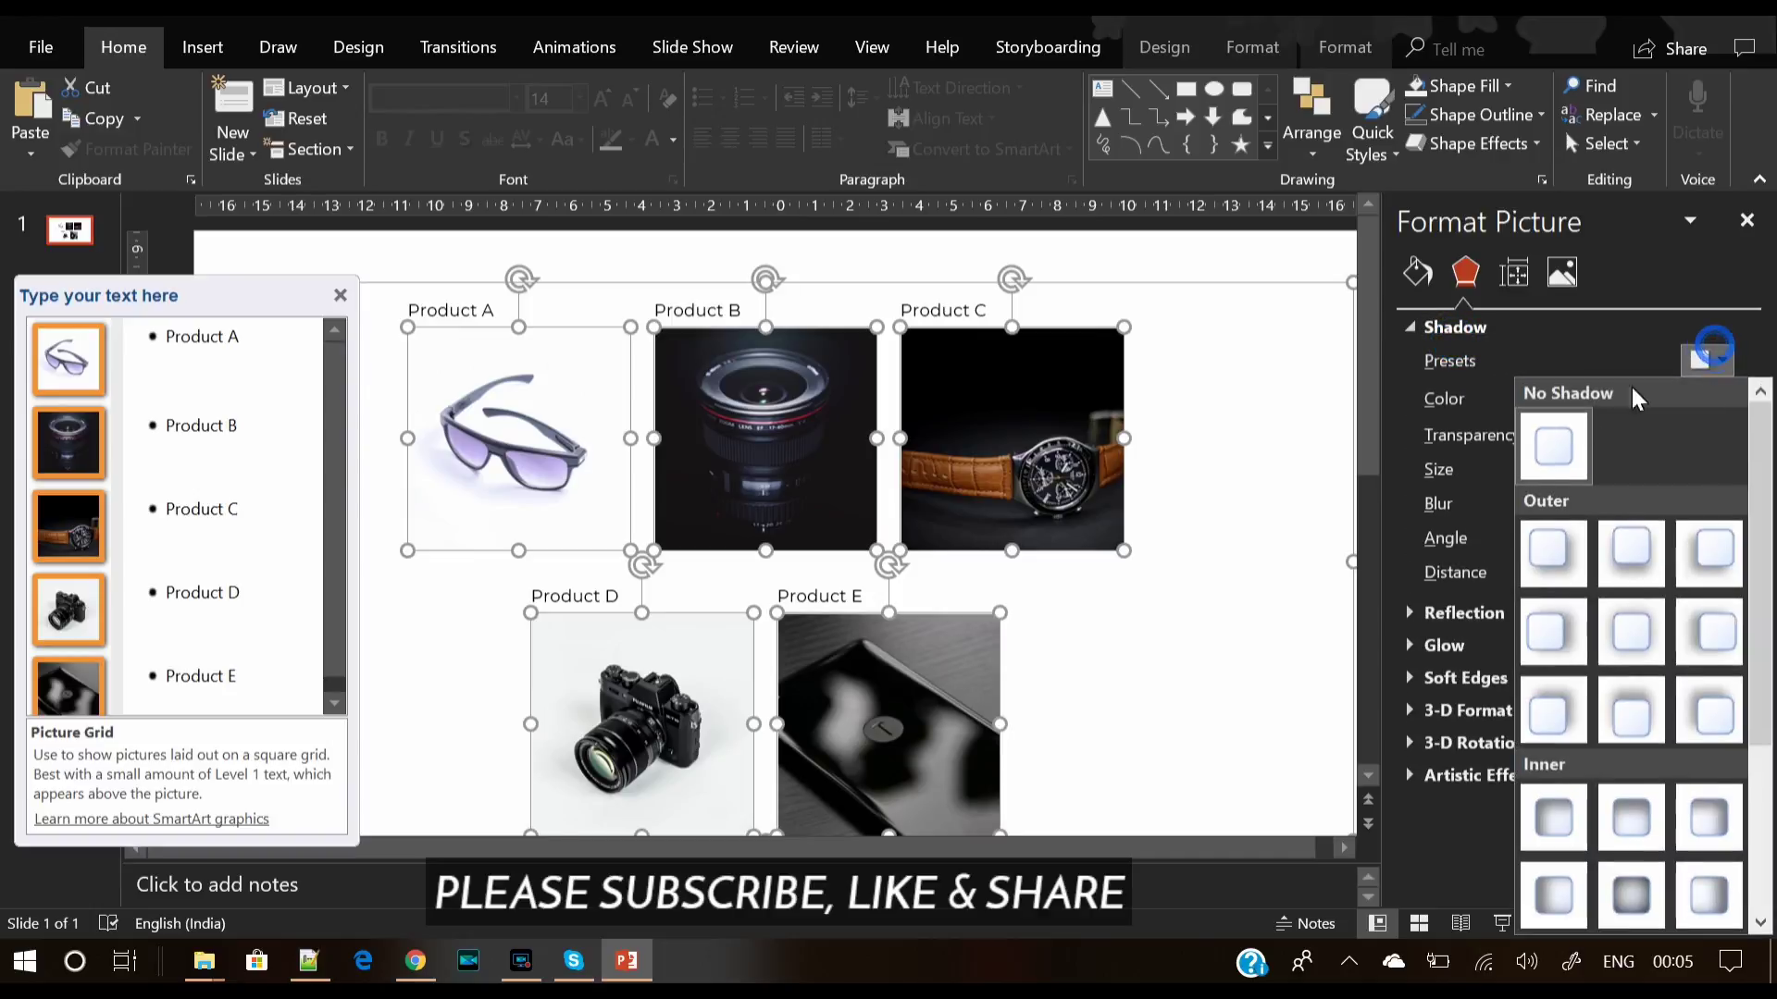
left_click(1564, 560)
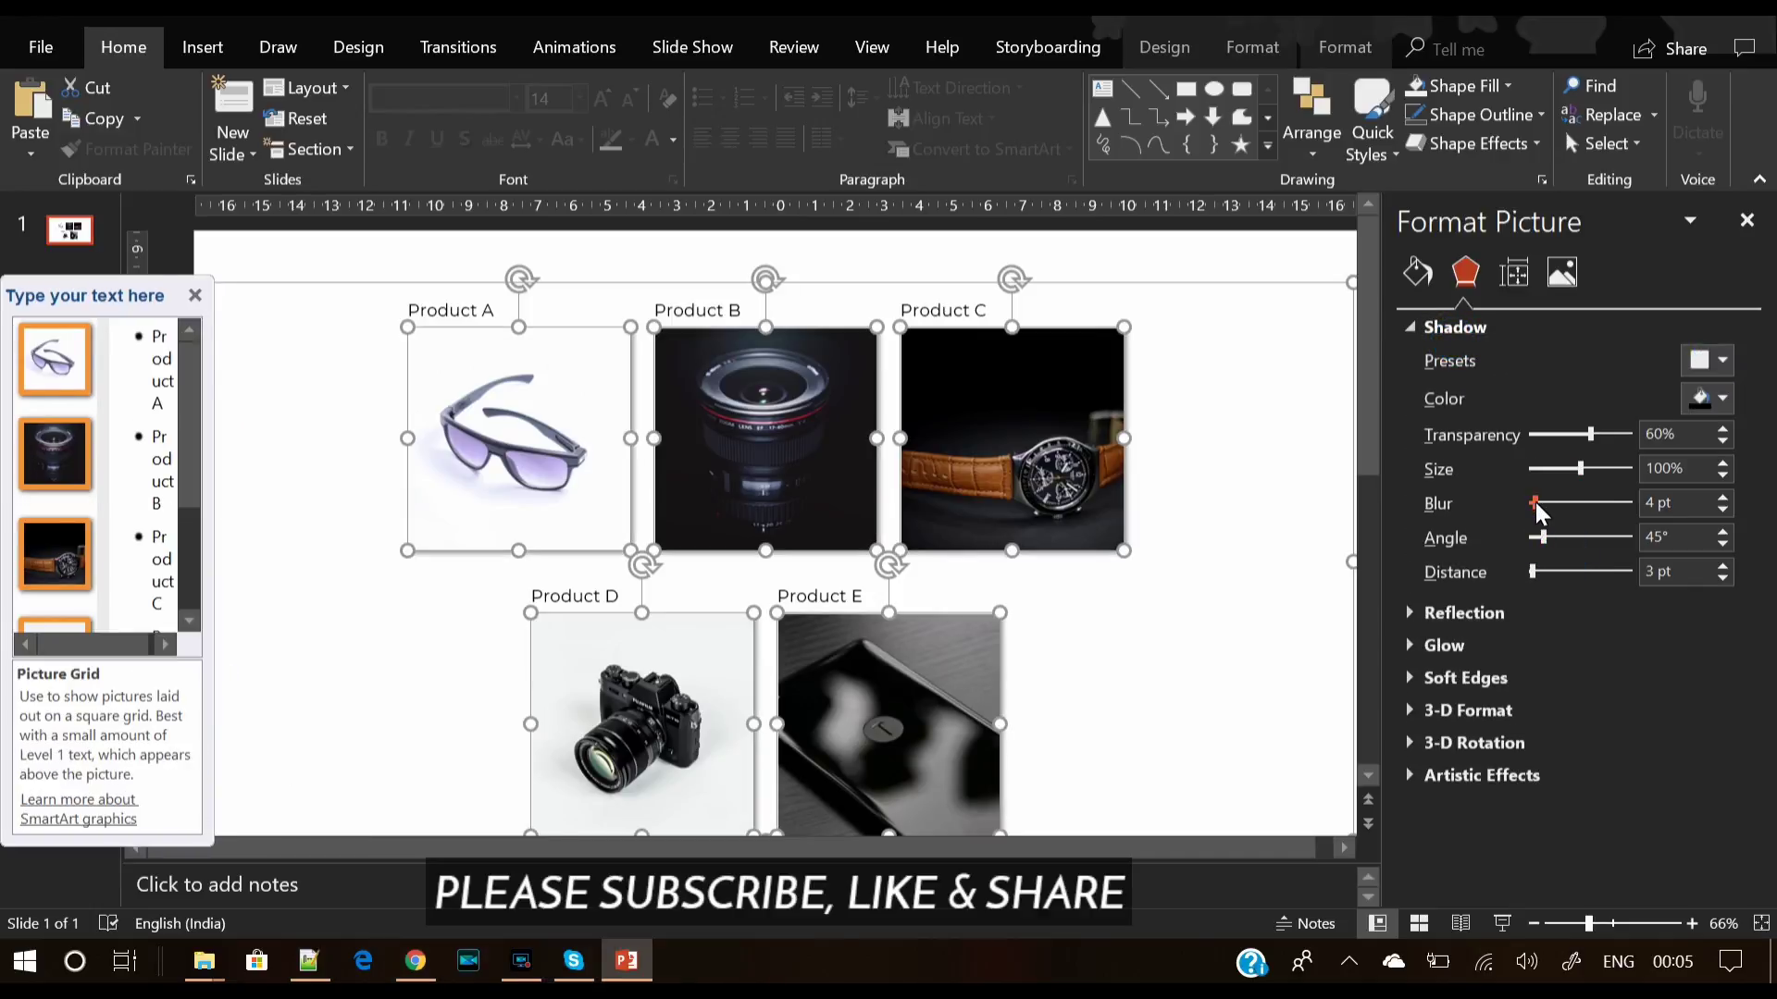
left_click_drag(1536, 502, 1547, 504)
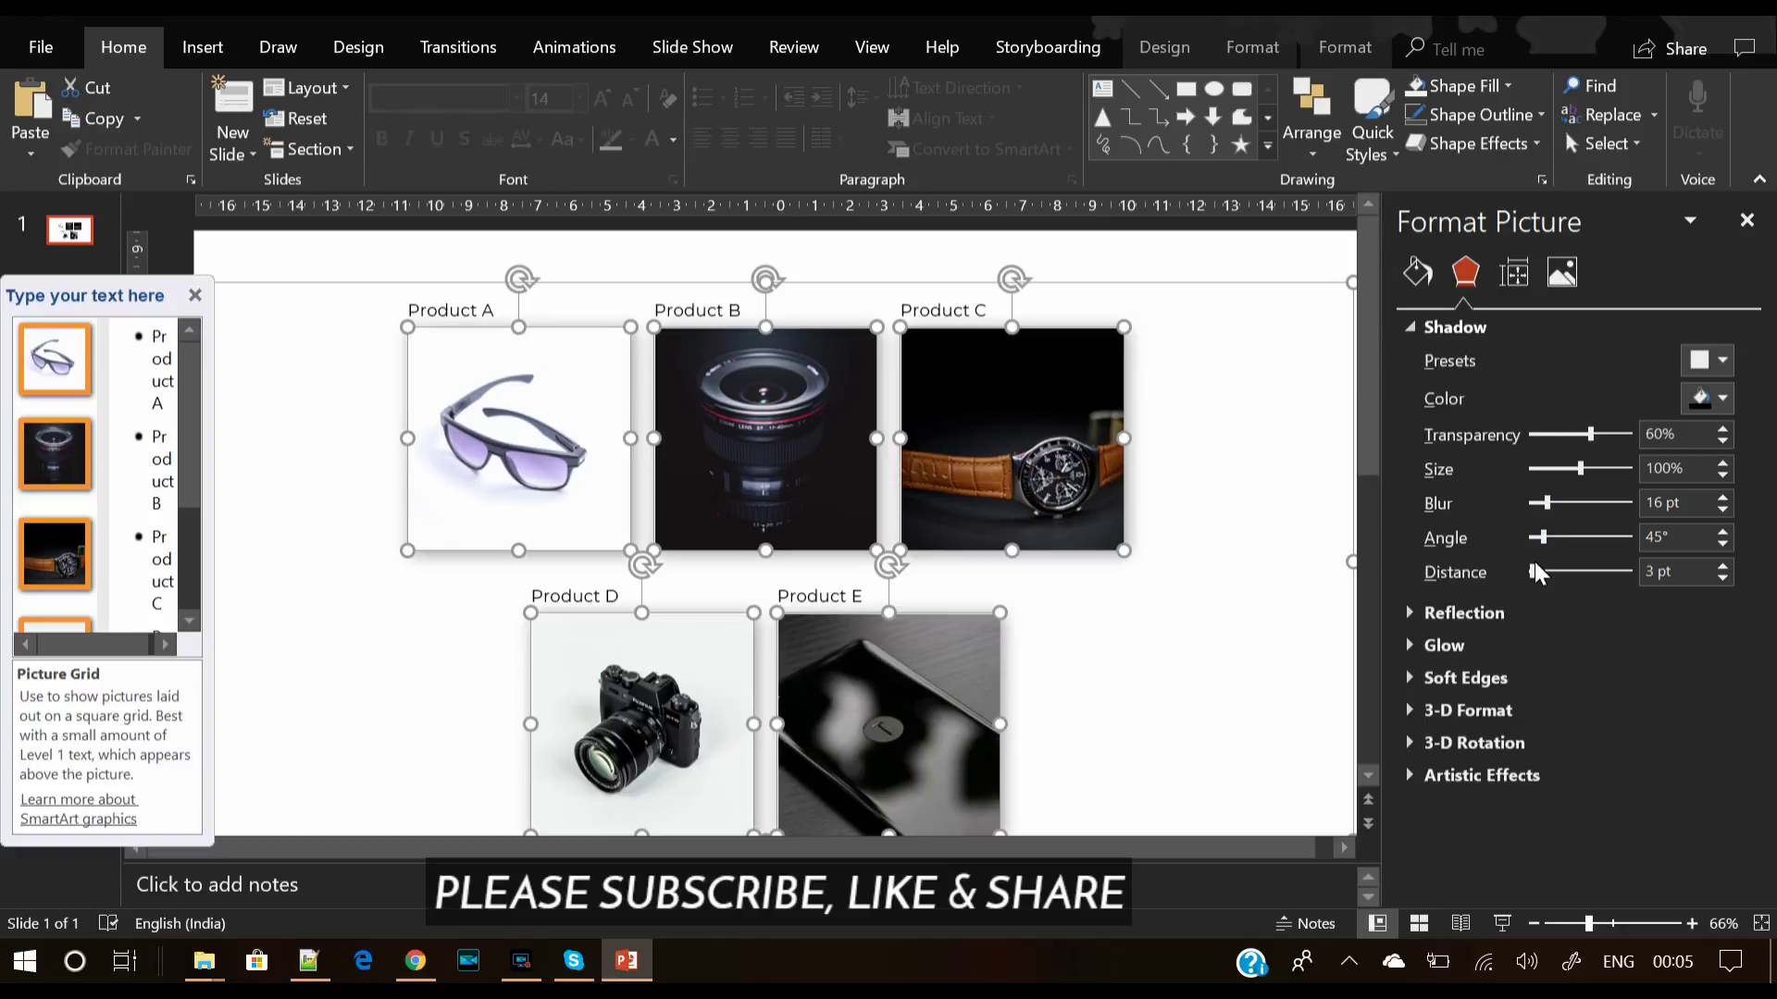
left_click_drag(1534, 574, 1535, 573)
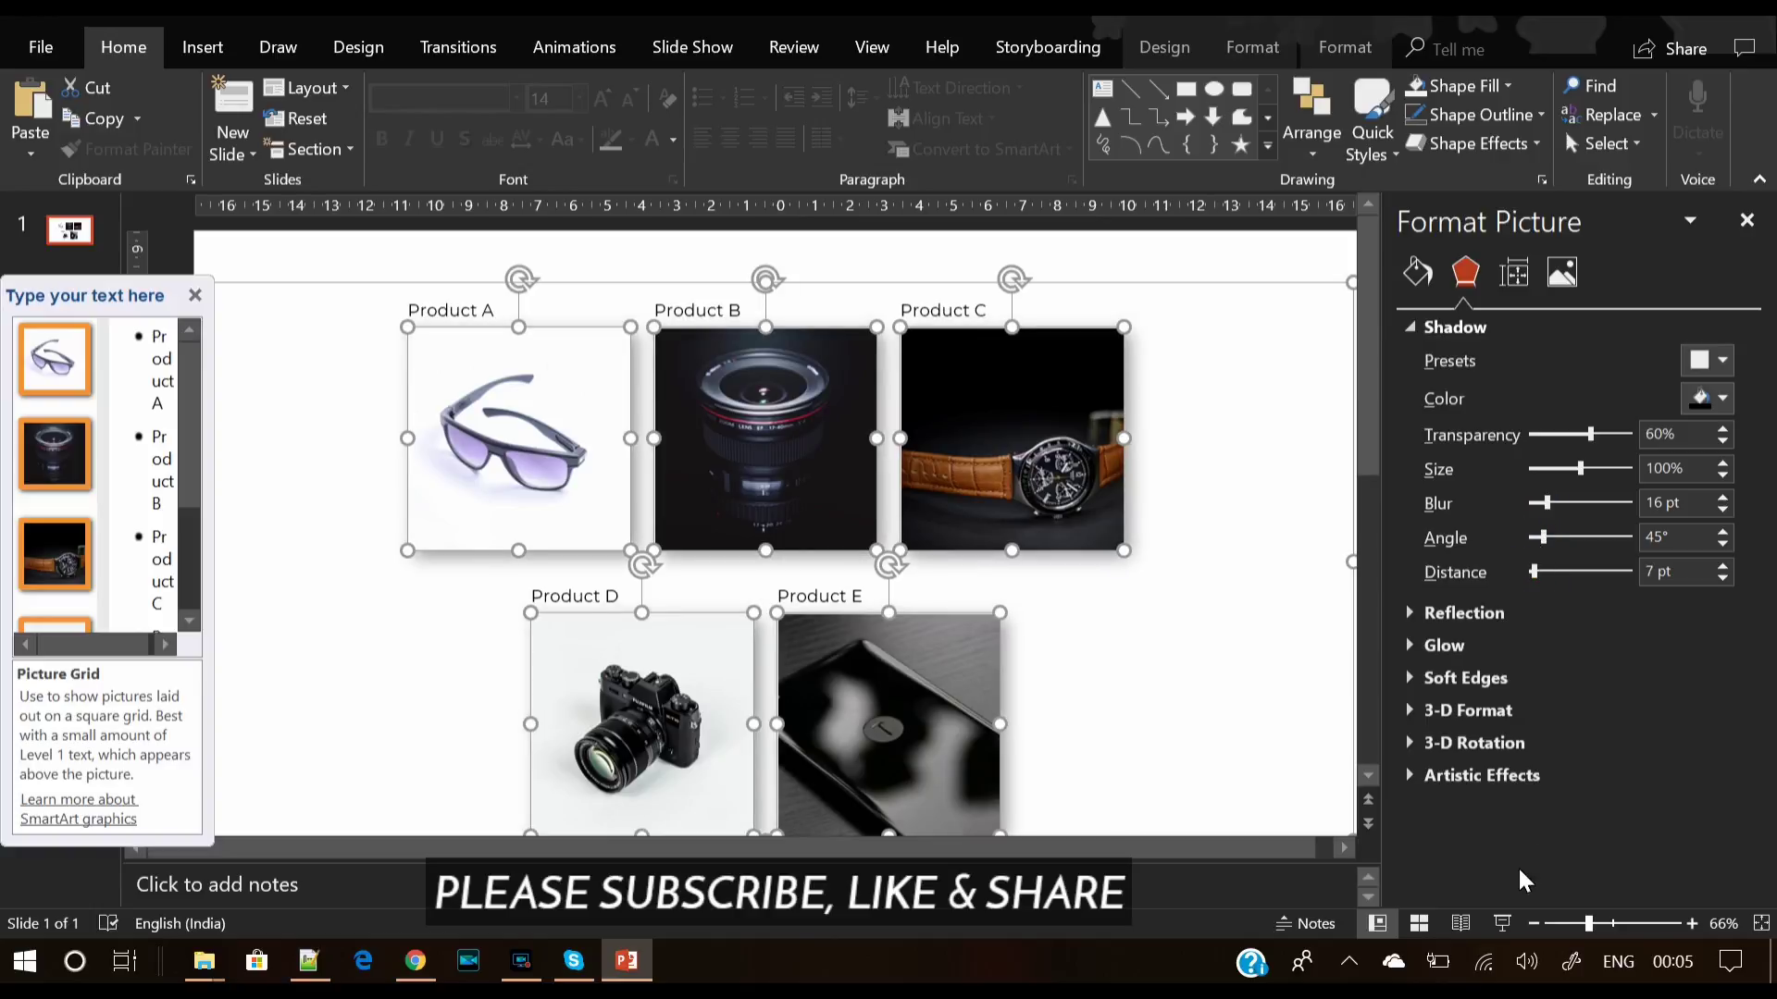
left_click(1534, 924)
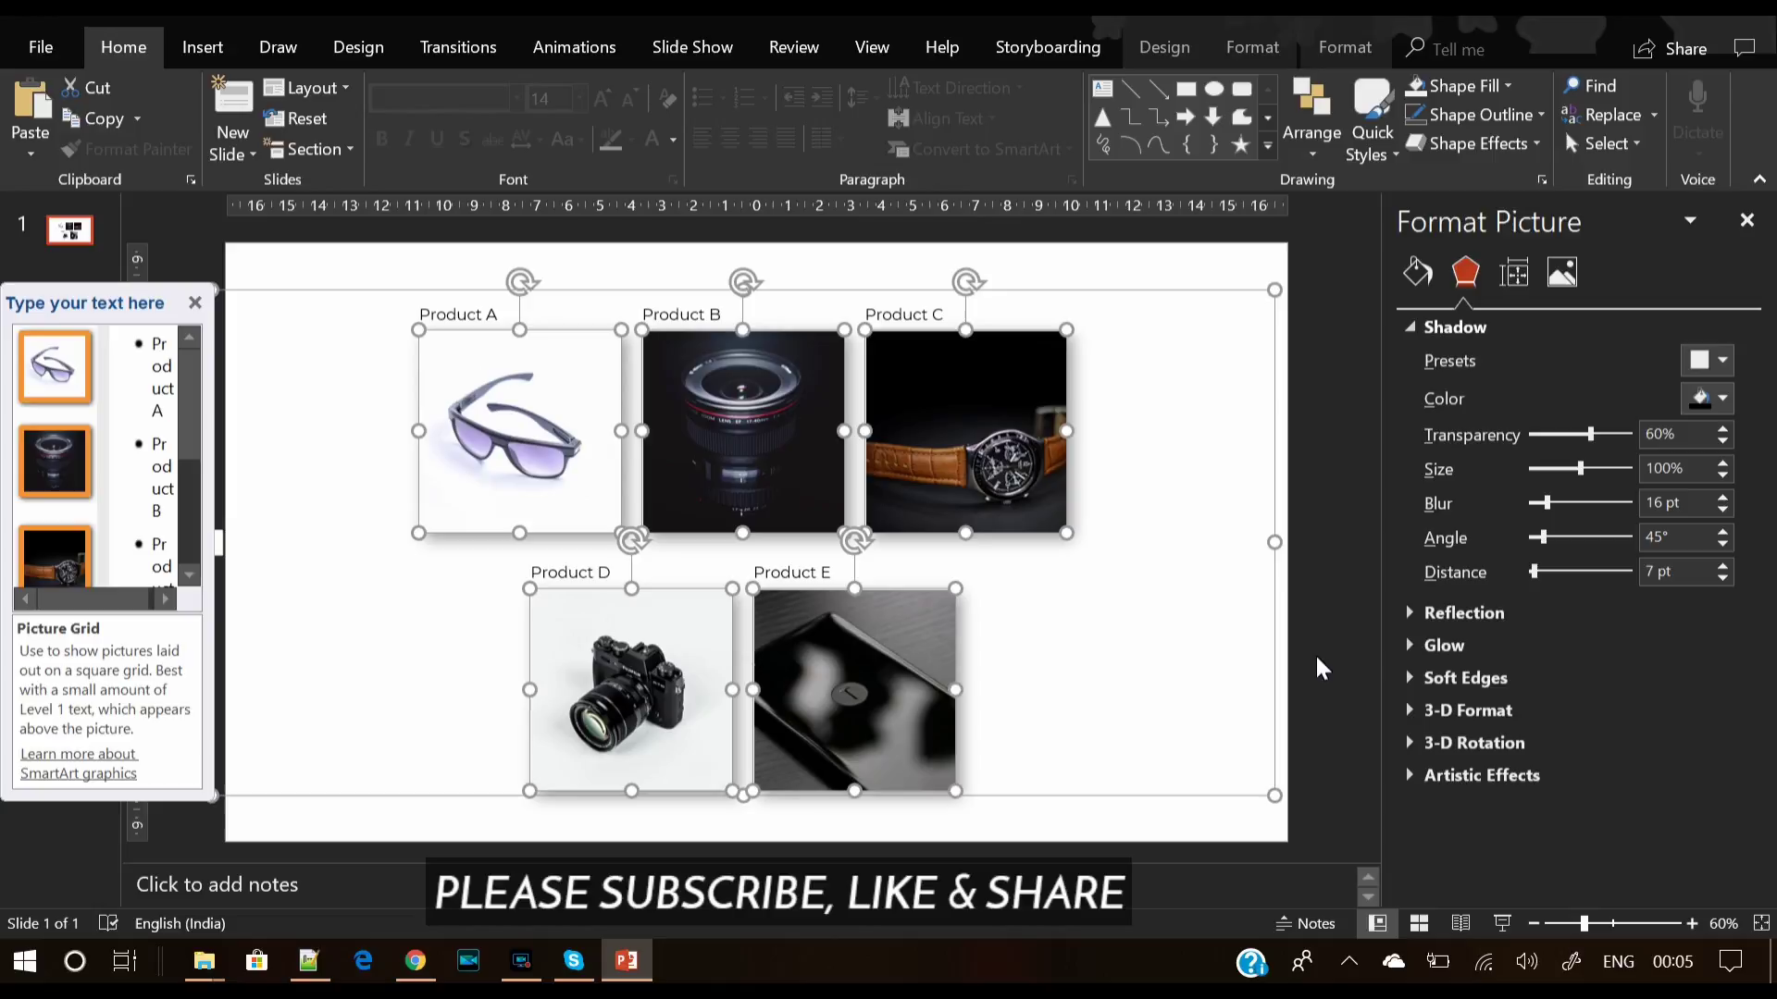
left_click(1314, 653)
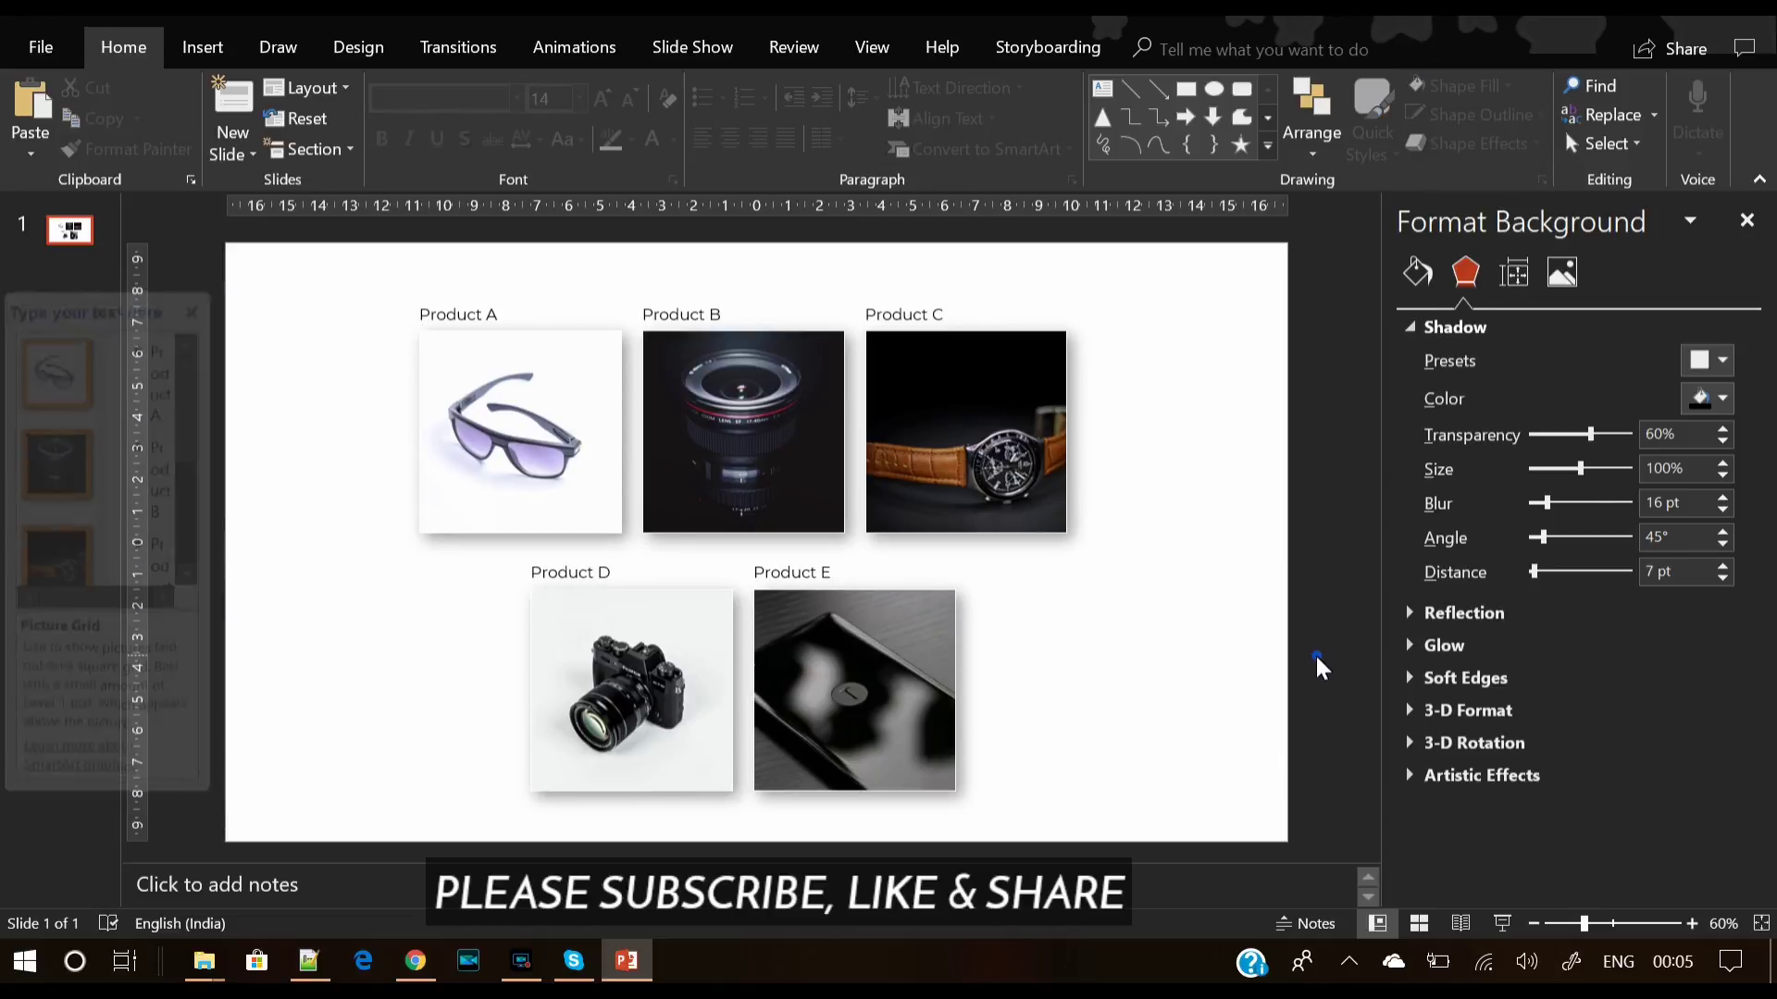
Step: Narrow the picture grid from its left edge and move it to the slide's upper right
left_click(779, 309)
left_click_drag(779, 309, 965, 314)
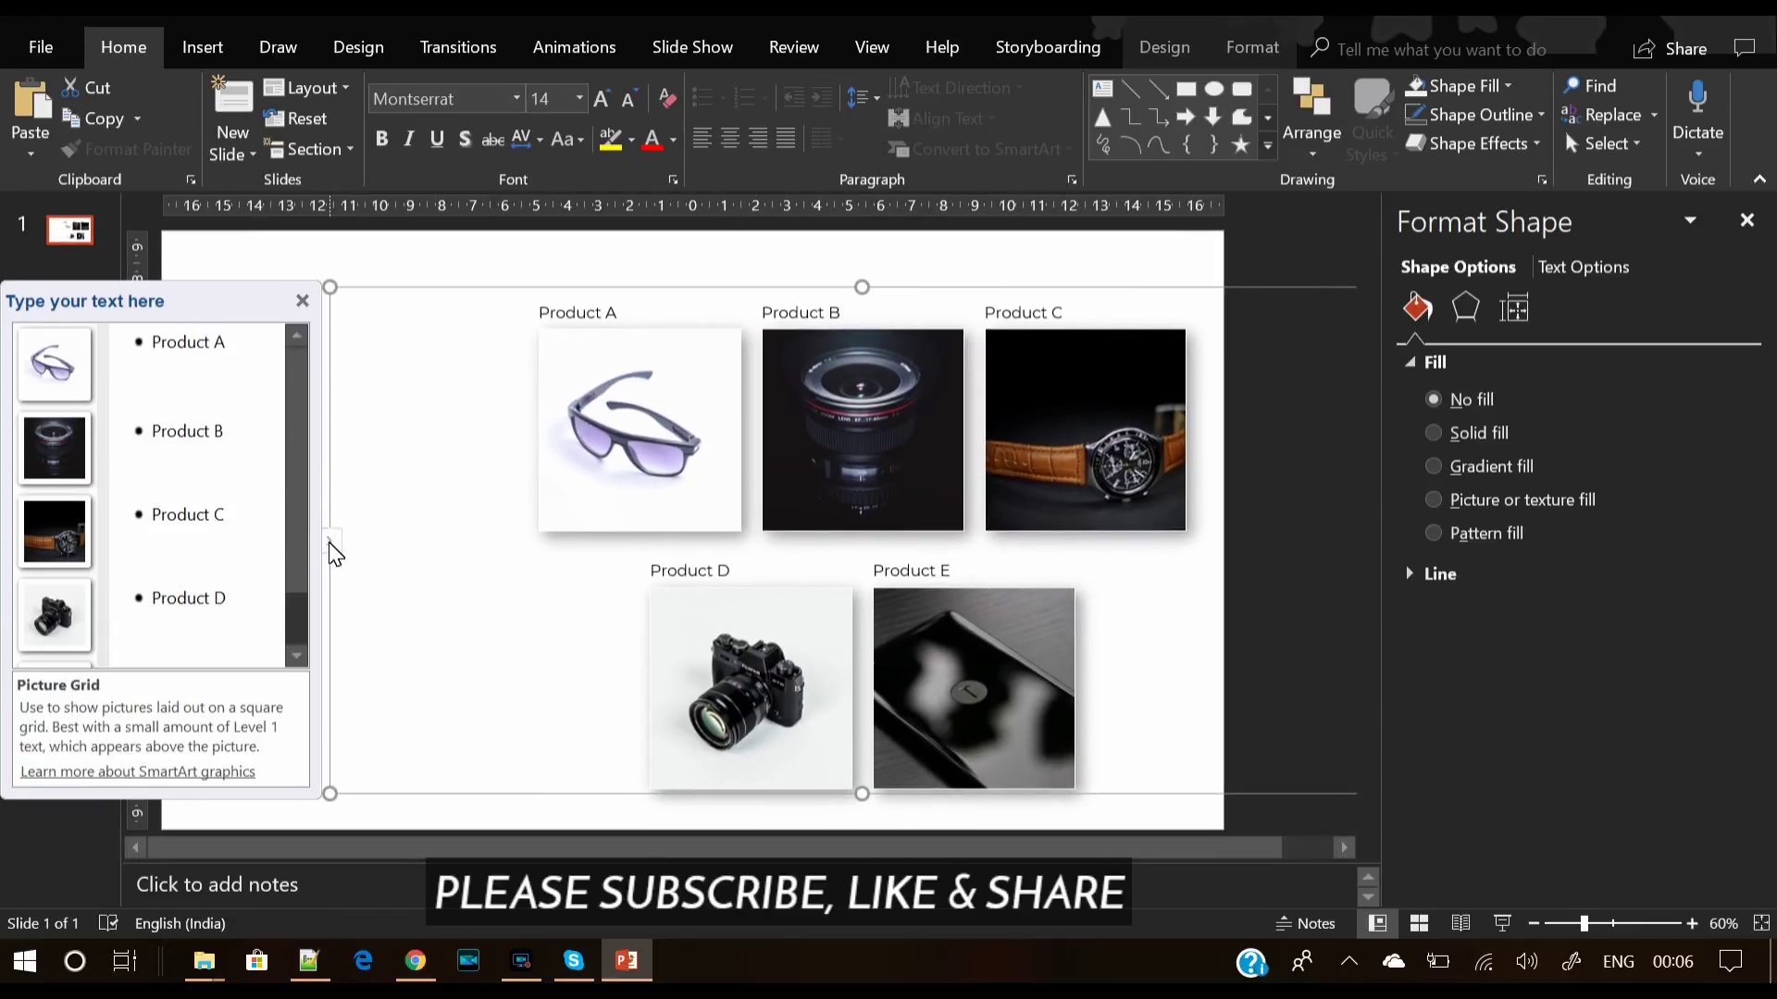
left_click_drag(324, 544, 564, 555)
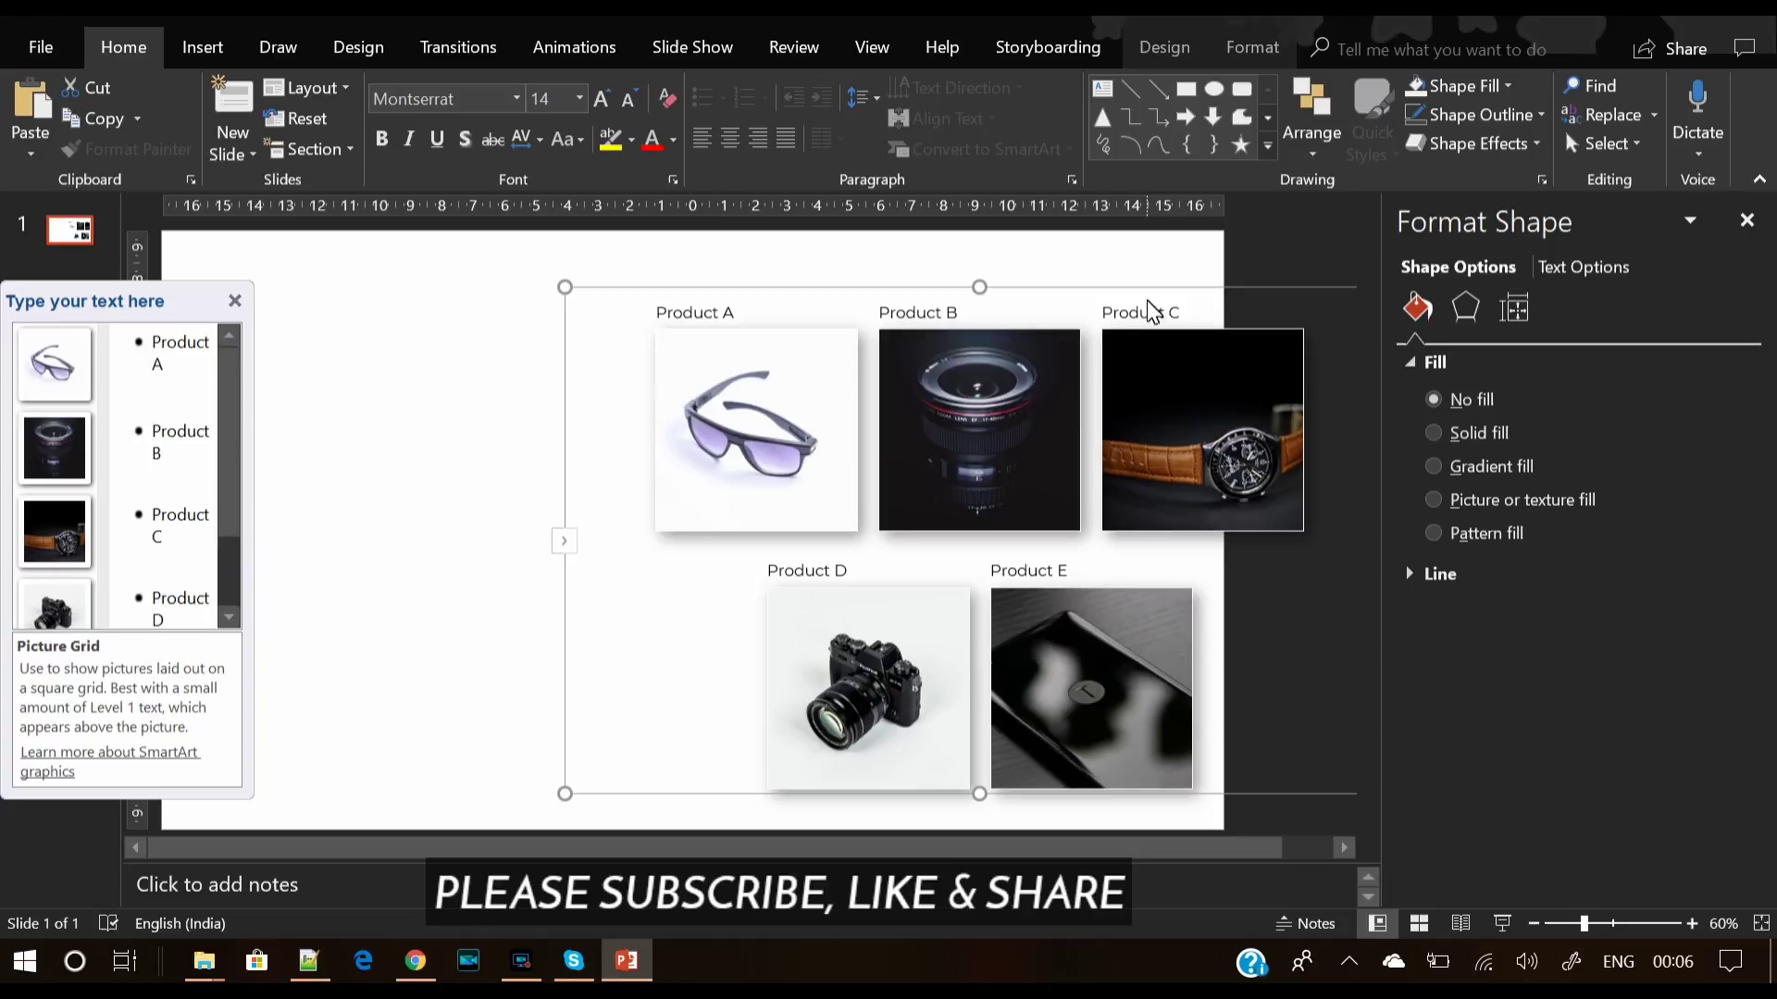
left_click_drag(1152, 311, 960, 347)
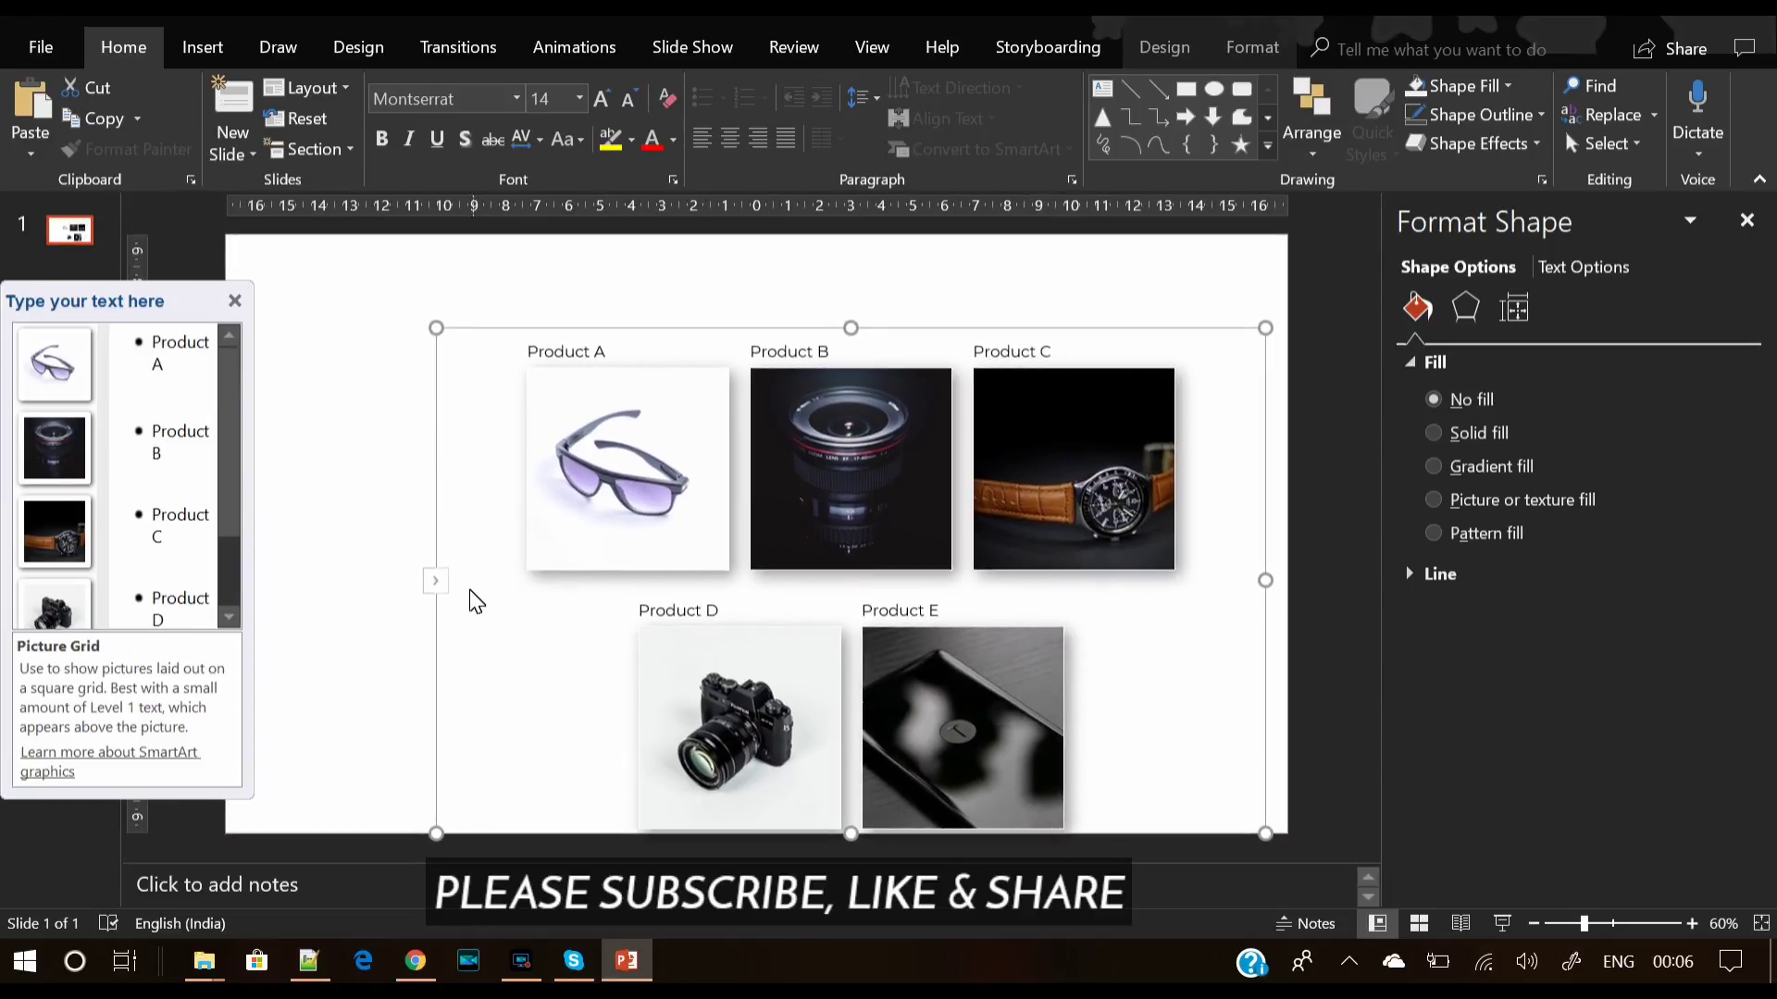
left_click_drag(436, 589, 515, 590)
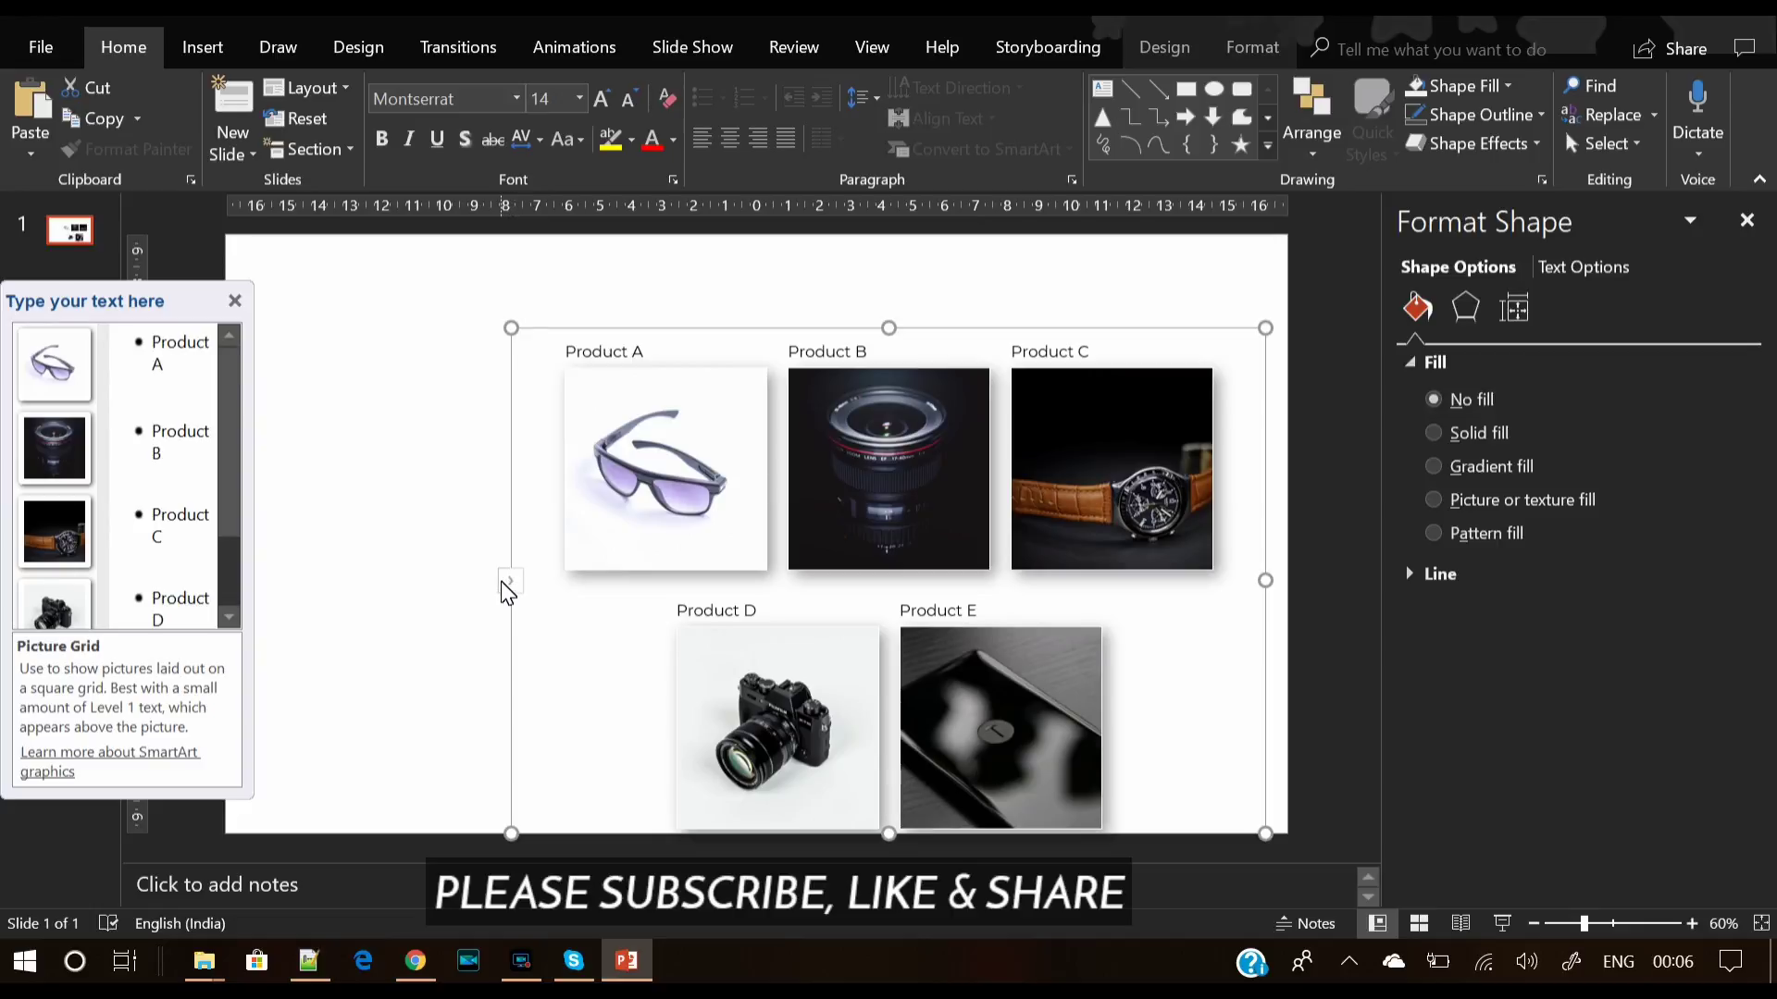
left_click_drag(514, 589, 567, 591)
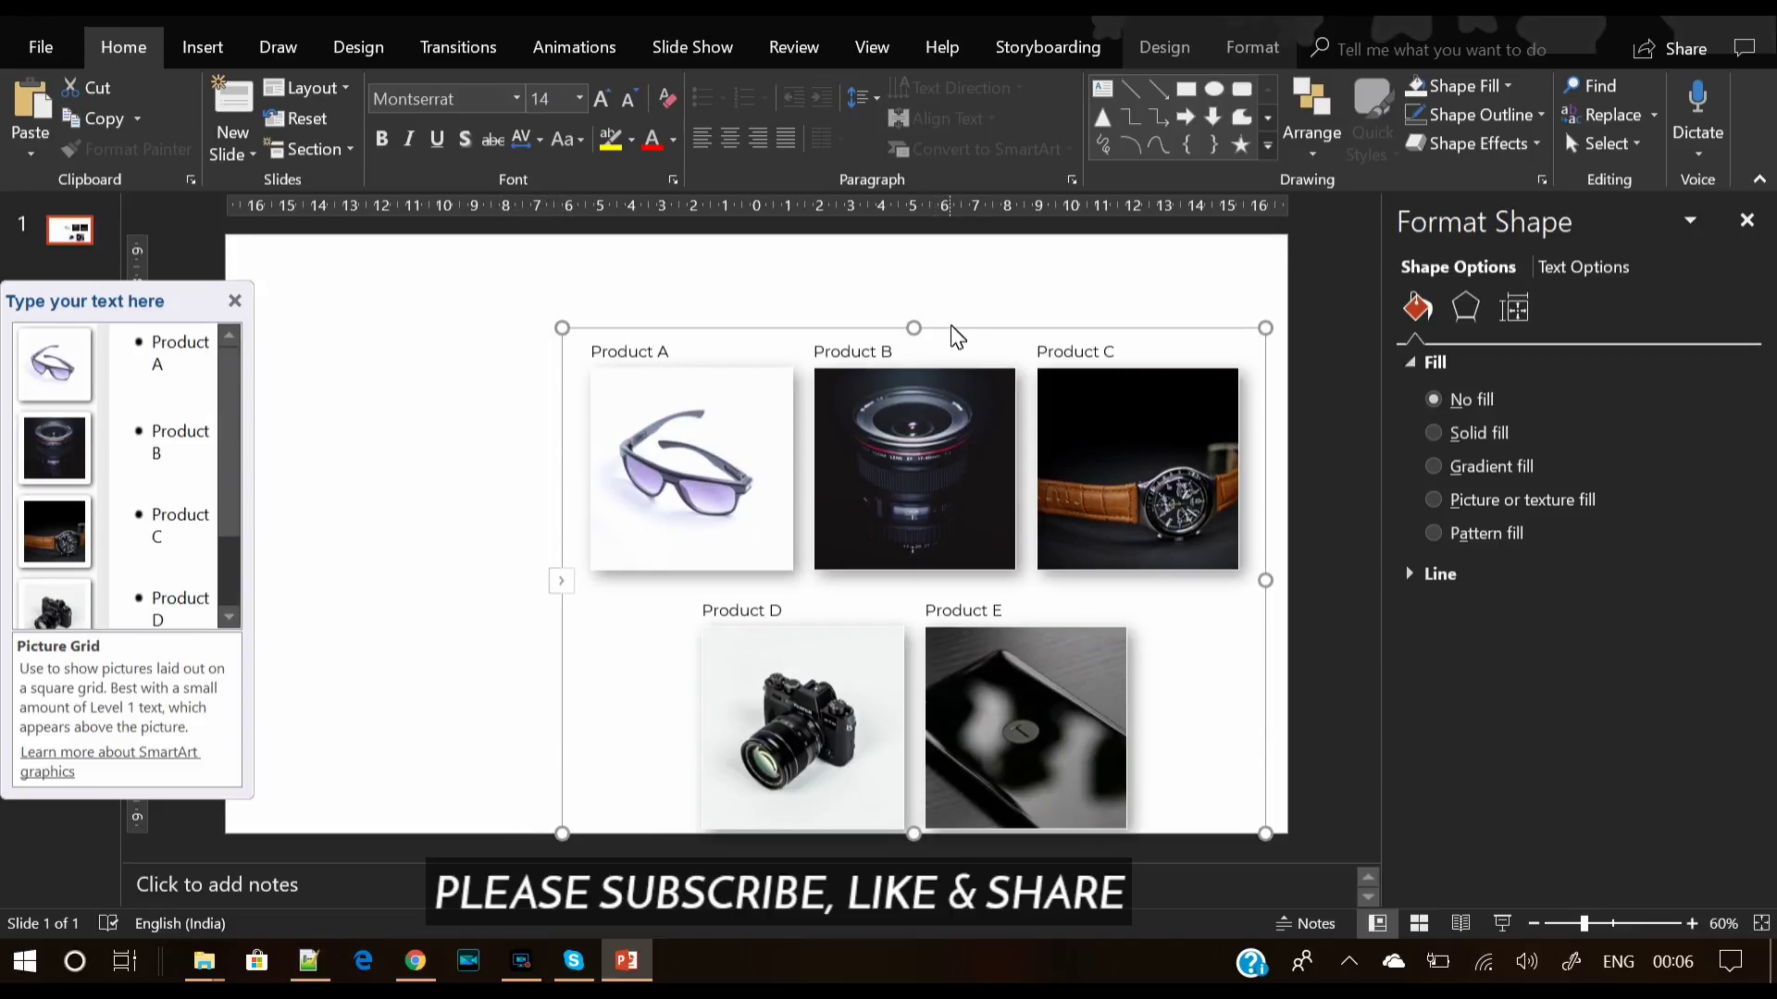
left_click_drag(962, 324, 968, 294)
Step: Draw a large right triangle across the slide and flip it vertically
left_click(448, 367)
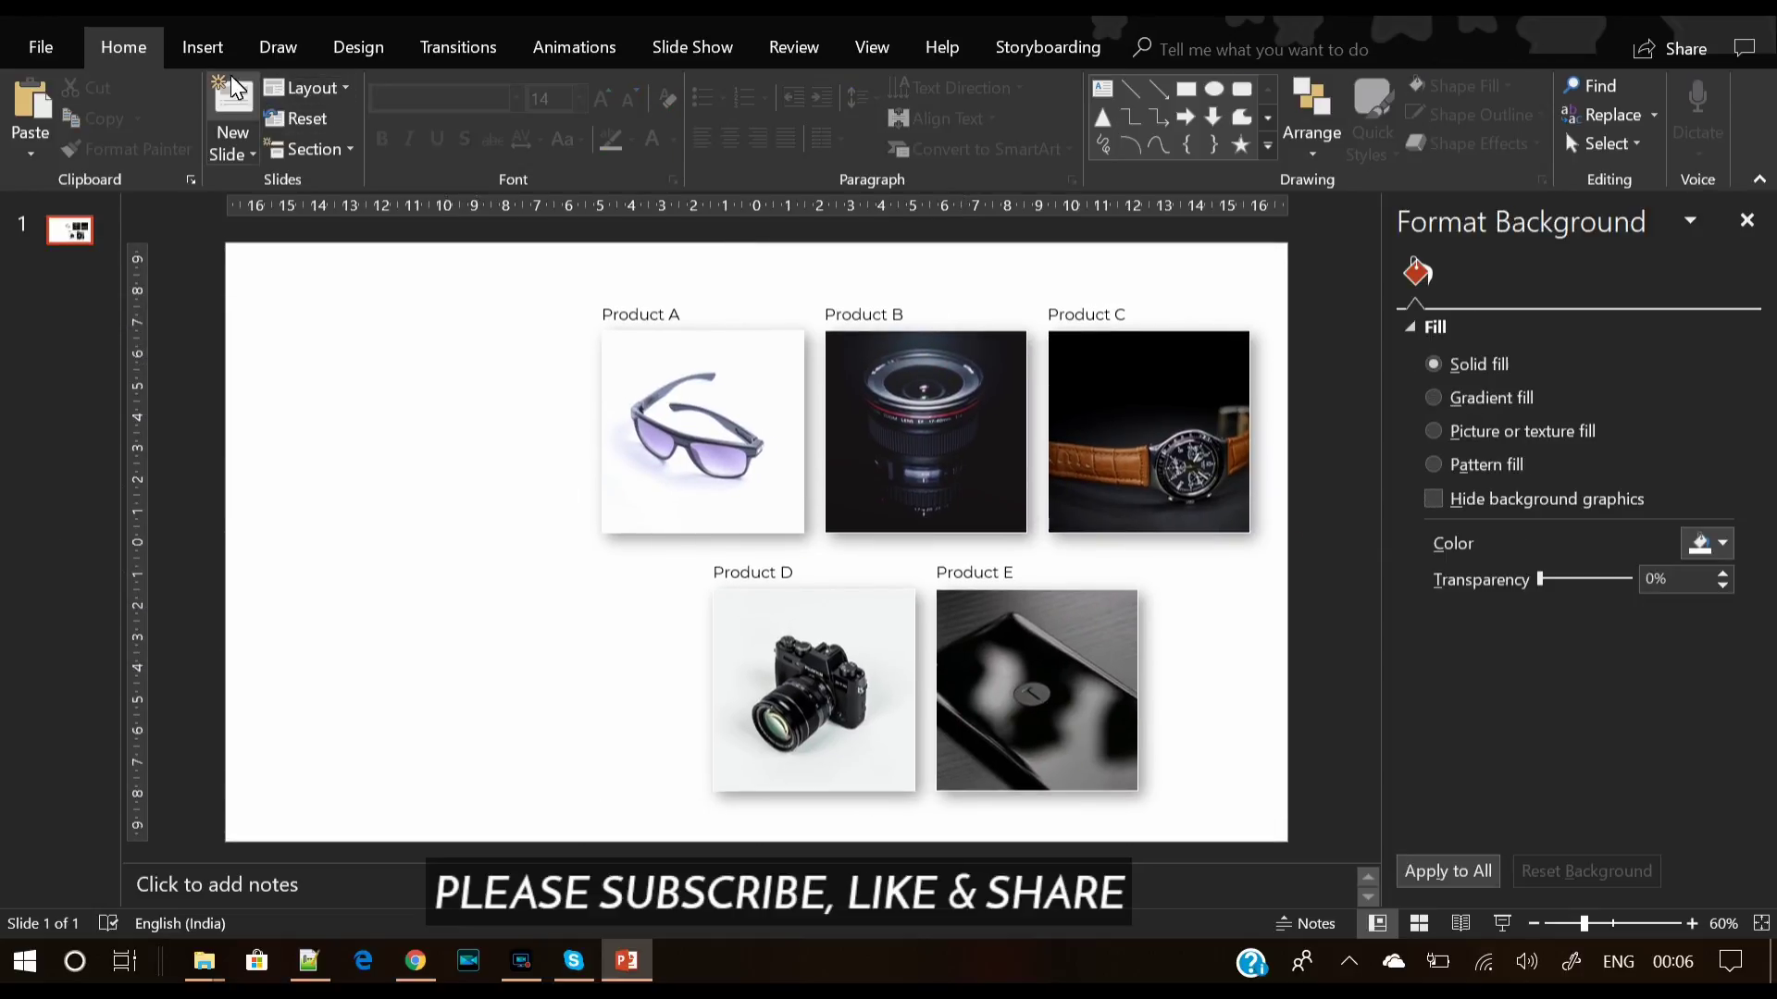
left_click(208, 47)
left_click(437, 115)
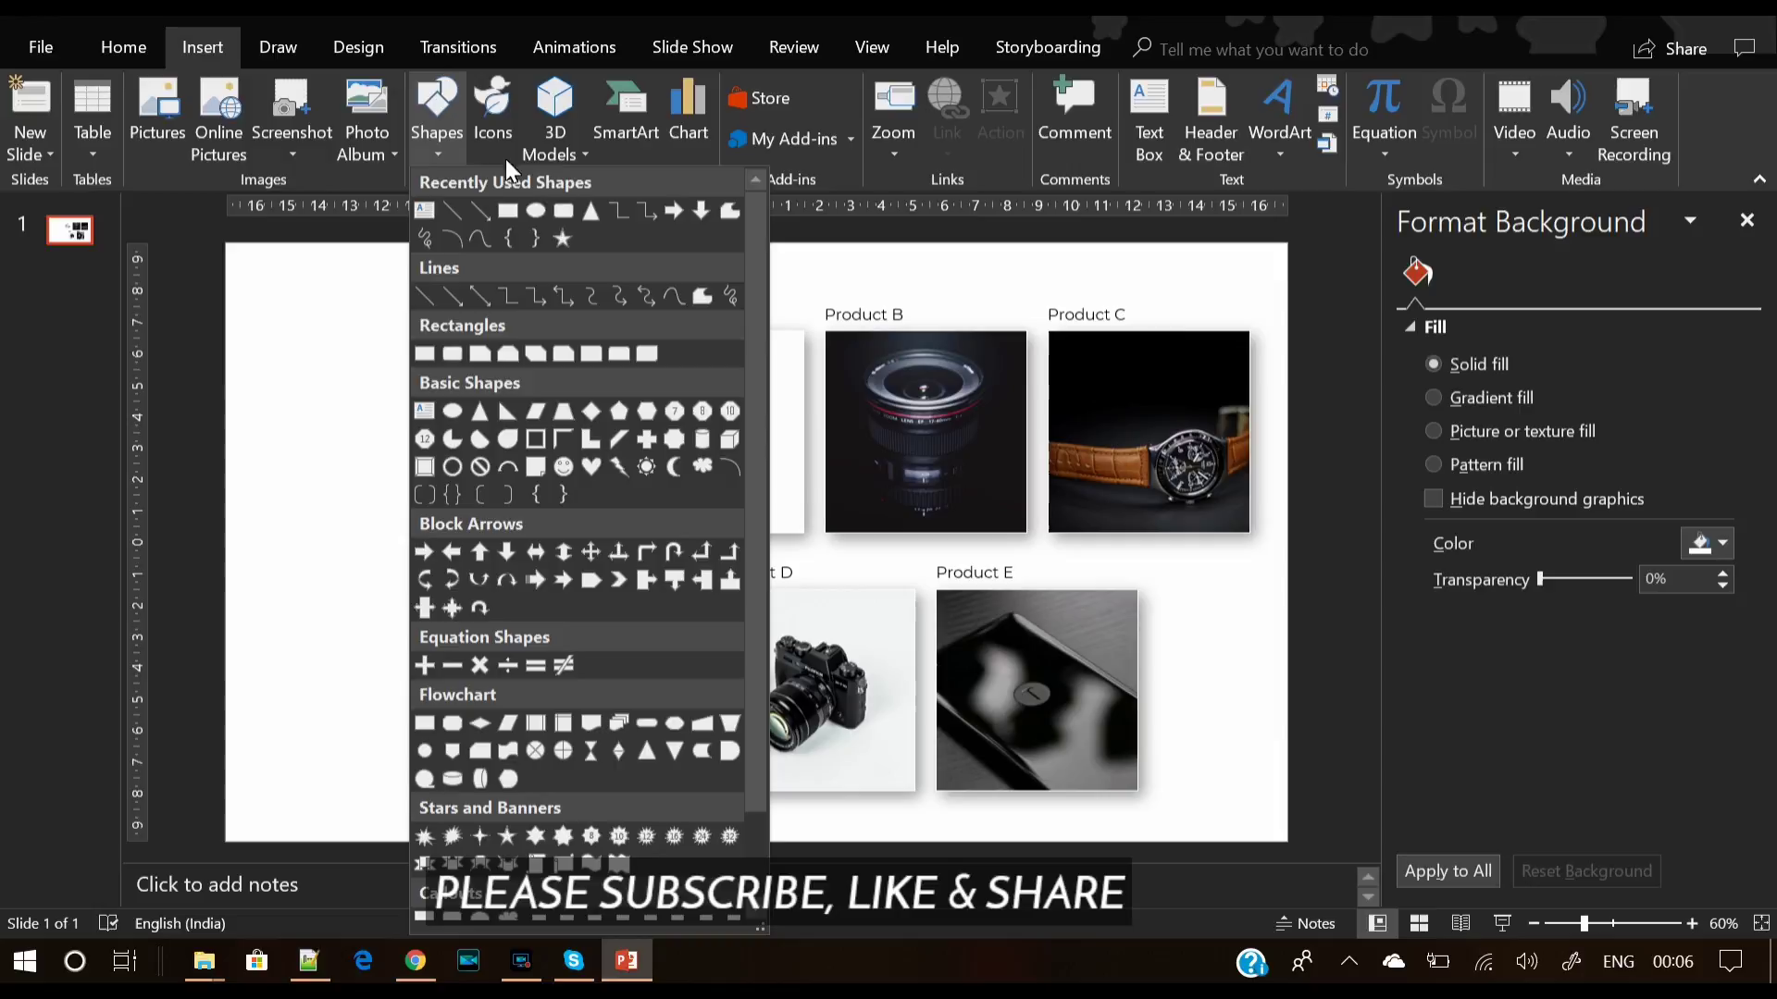
left_click(507, 414)
mouse_move(222, 246)
left_mouse_down()
mouse_move(935, 842)
mouse_move(1012, 844)
left_mouse_up()
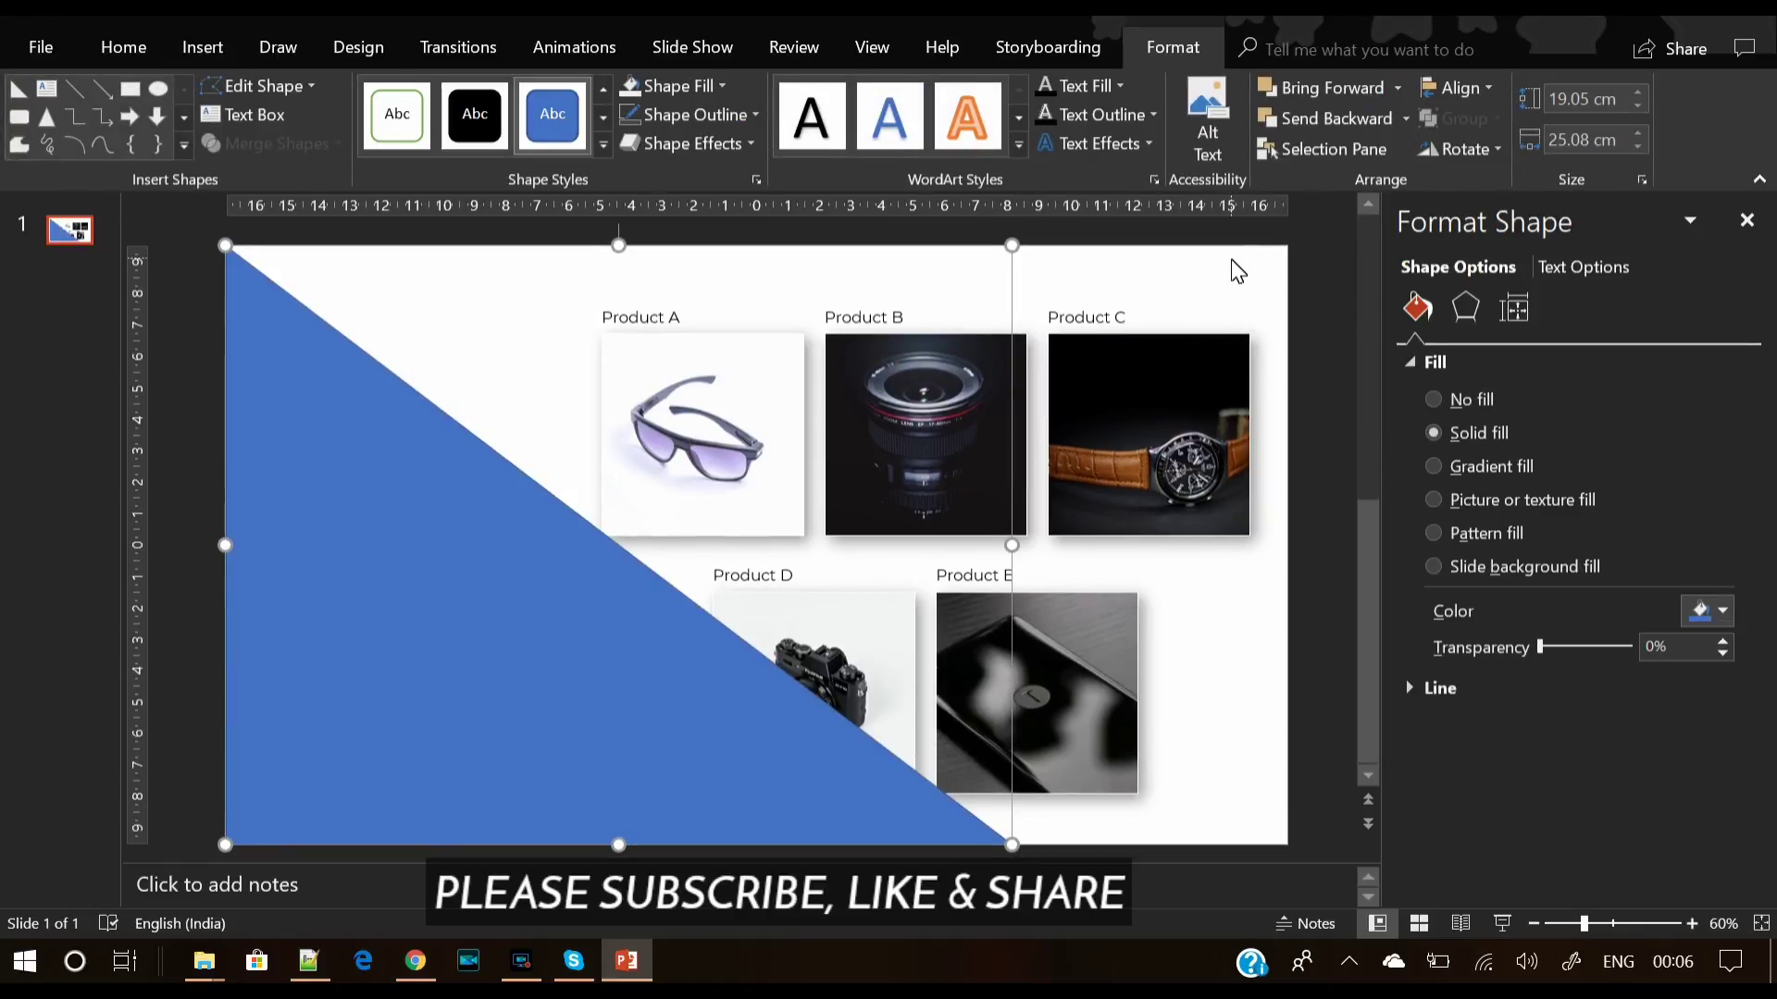
left_click(1462, 149)
left_click(1478, 240)
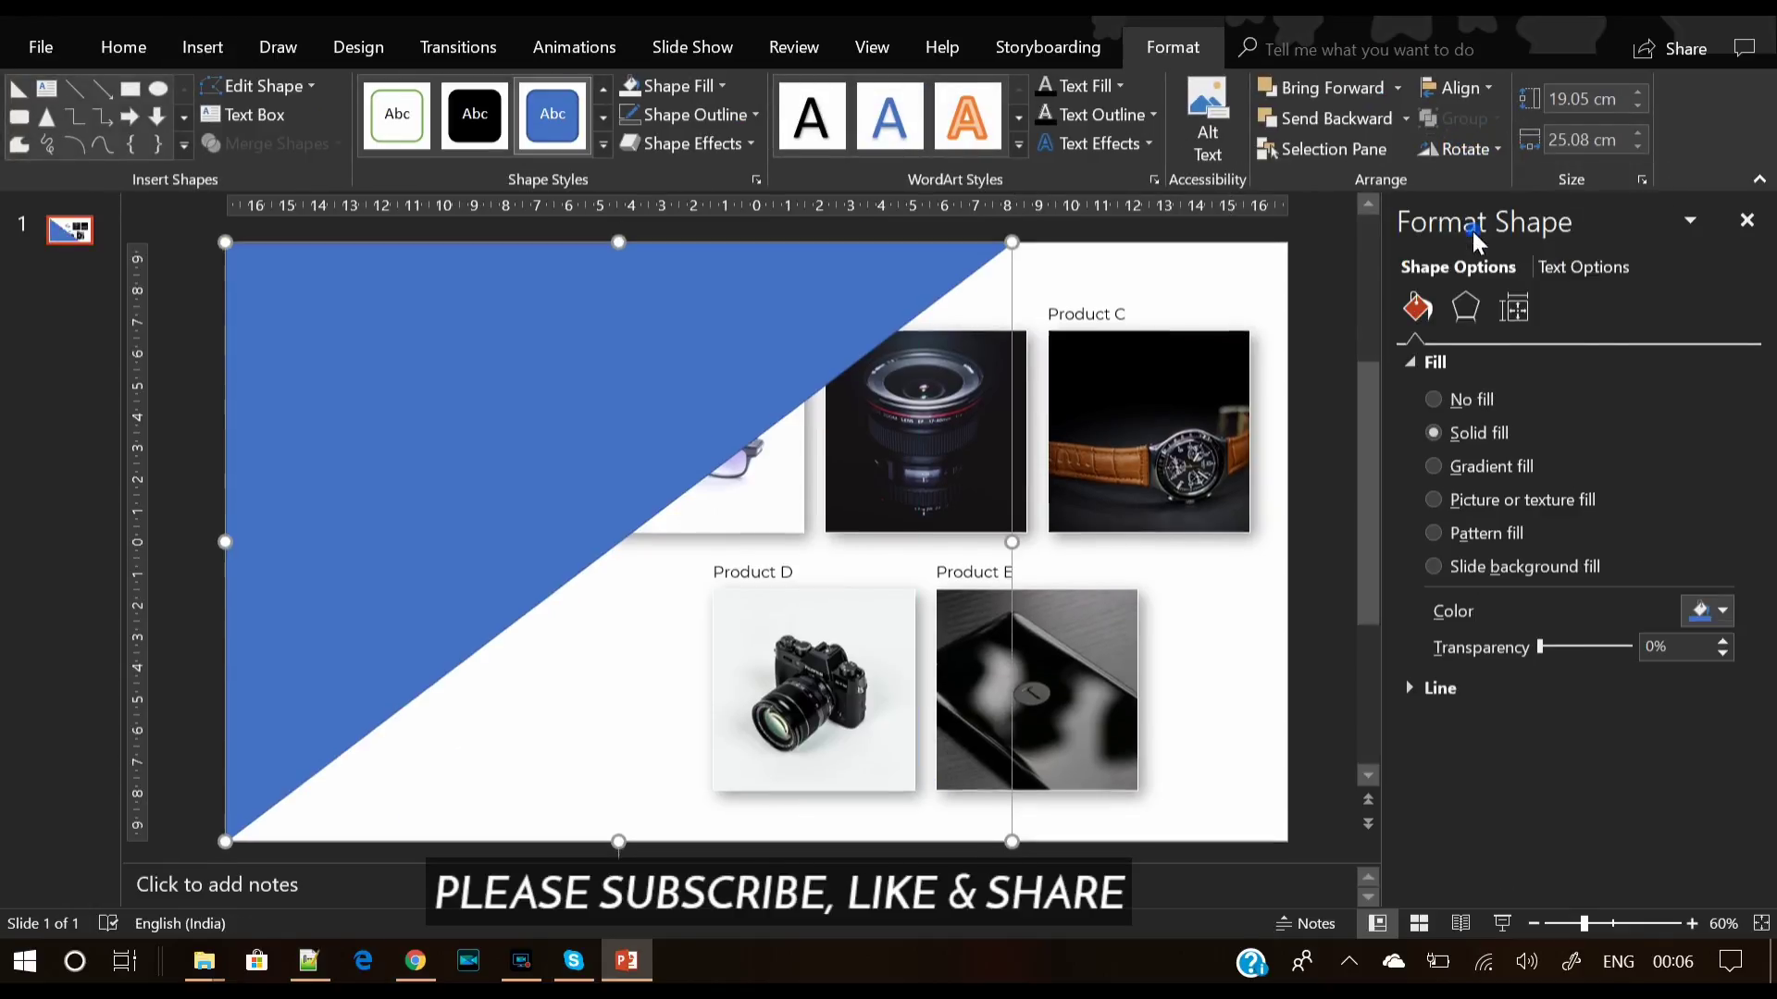
Step: Send the triangle behind the photos and fill it light grey
right_click(785, 369)
left_click(850, 565)
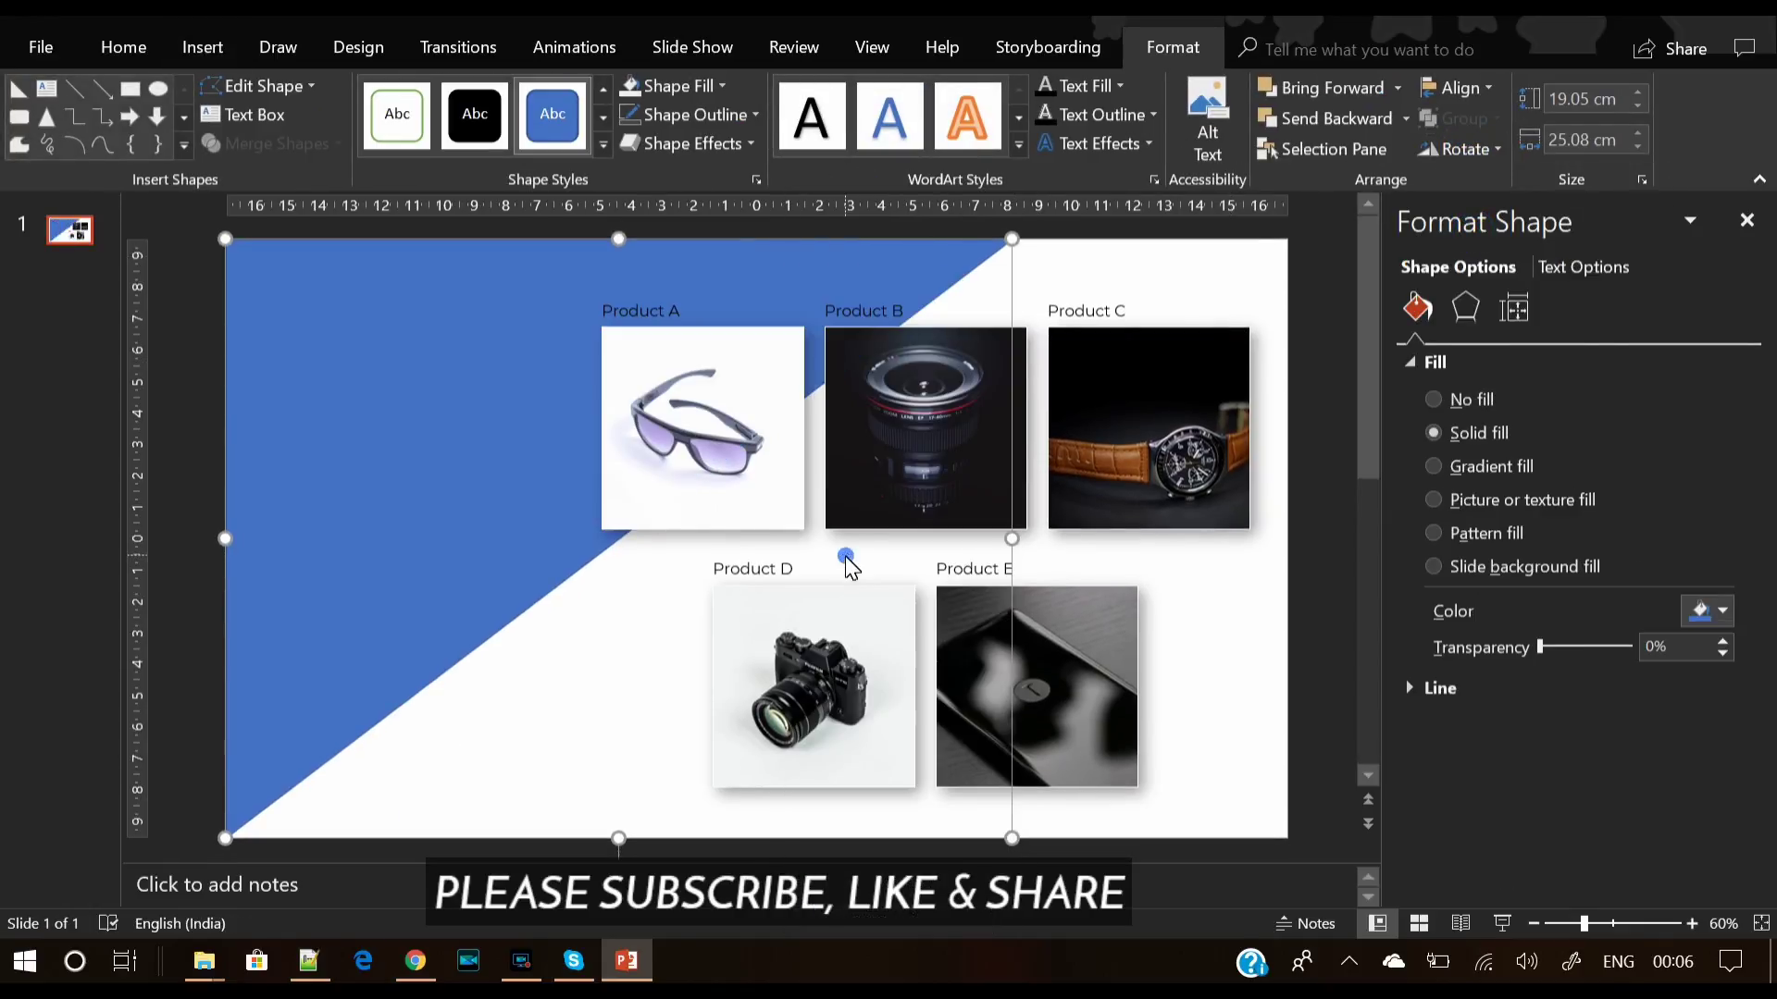
left_click(683, 85)
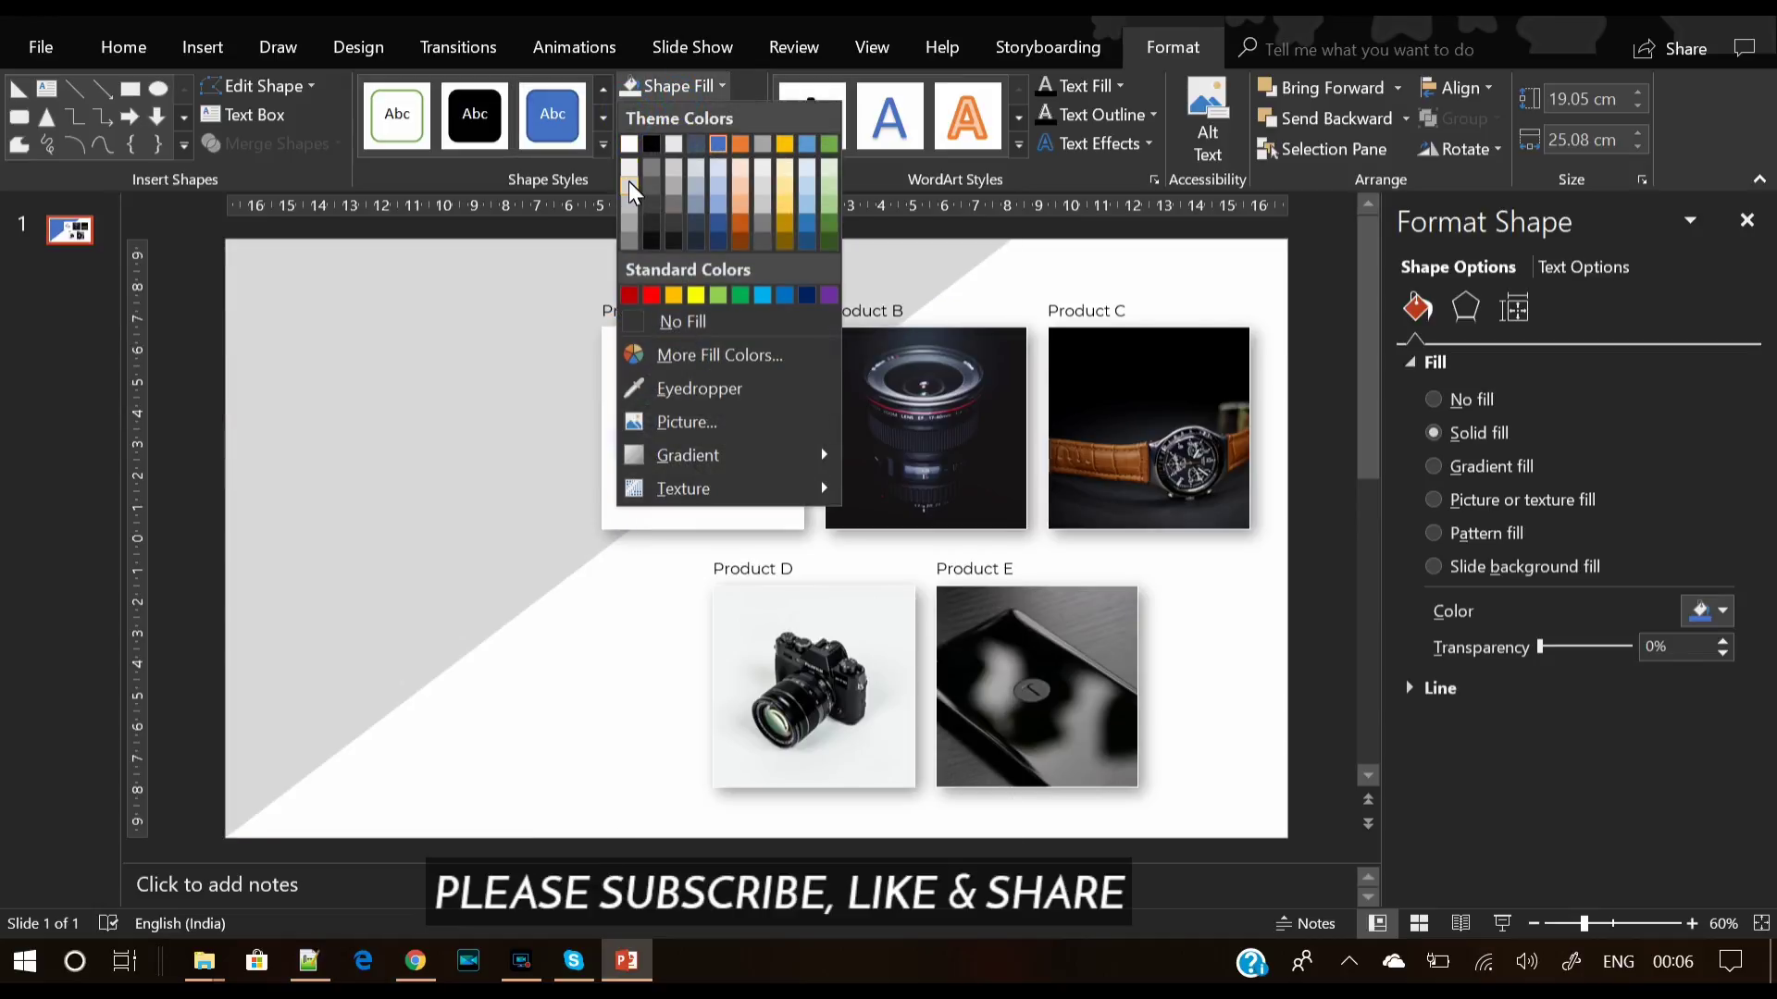
left_click(630, 168)
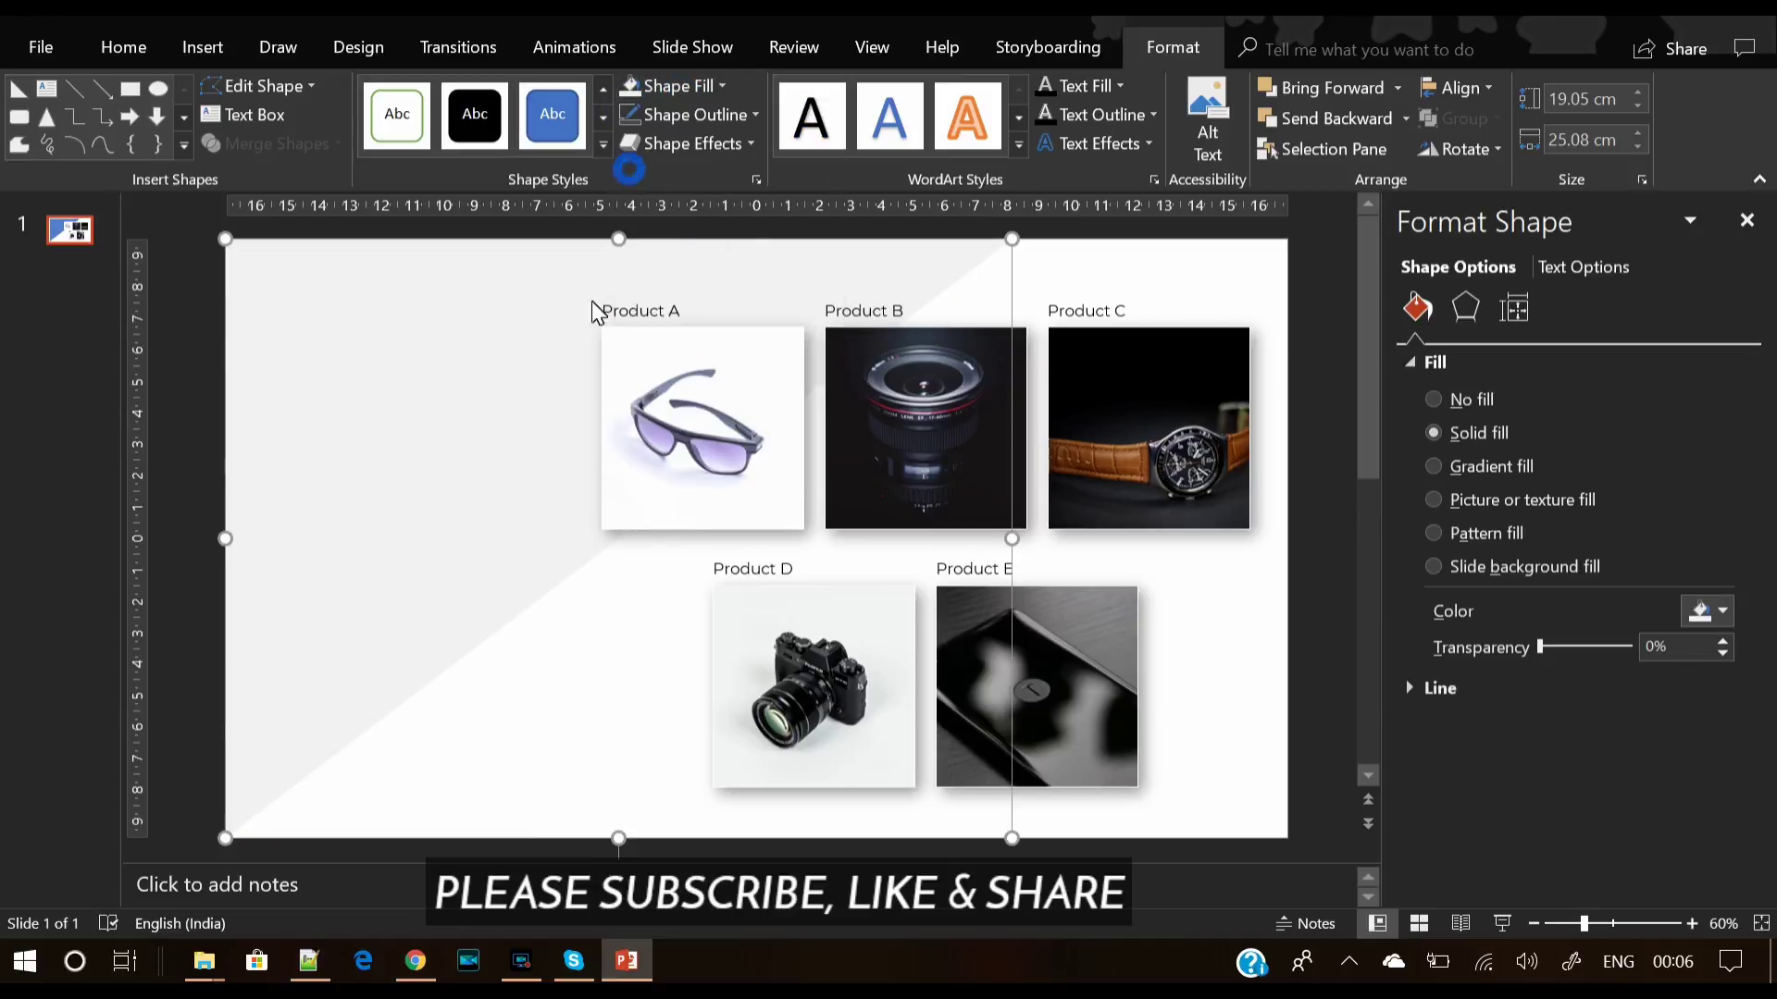
left_click(204, 448)
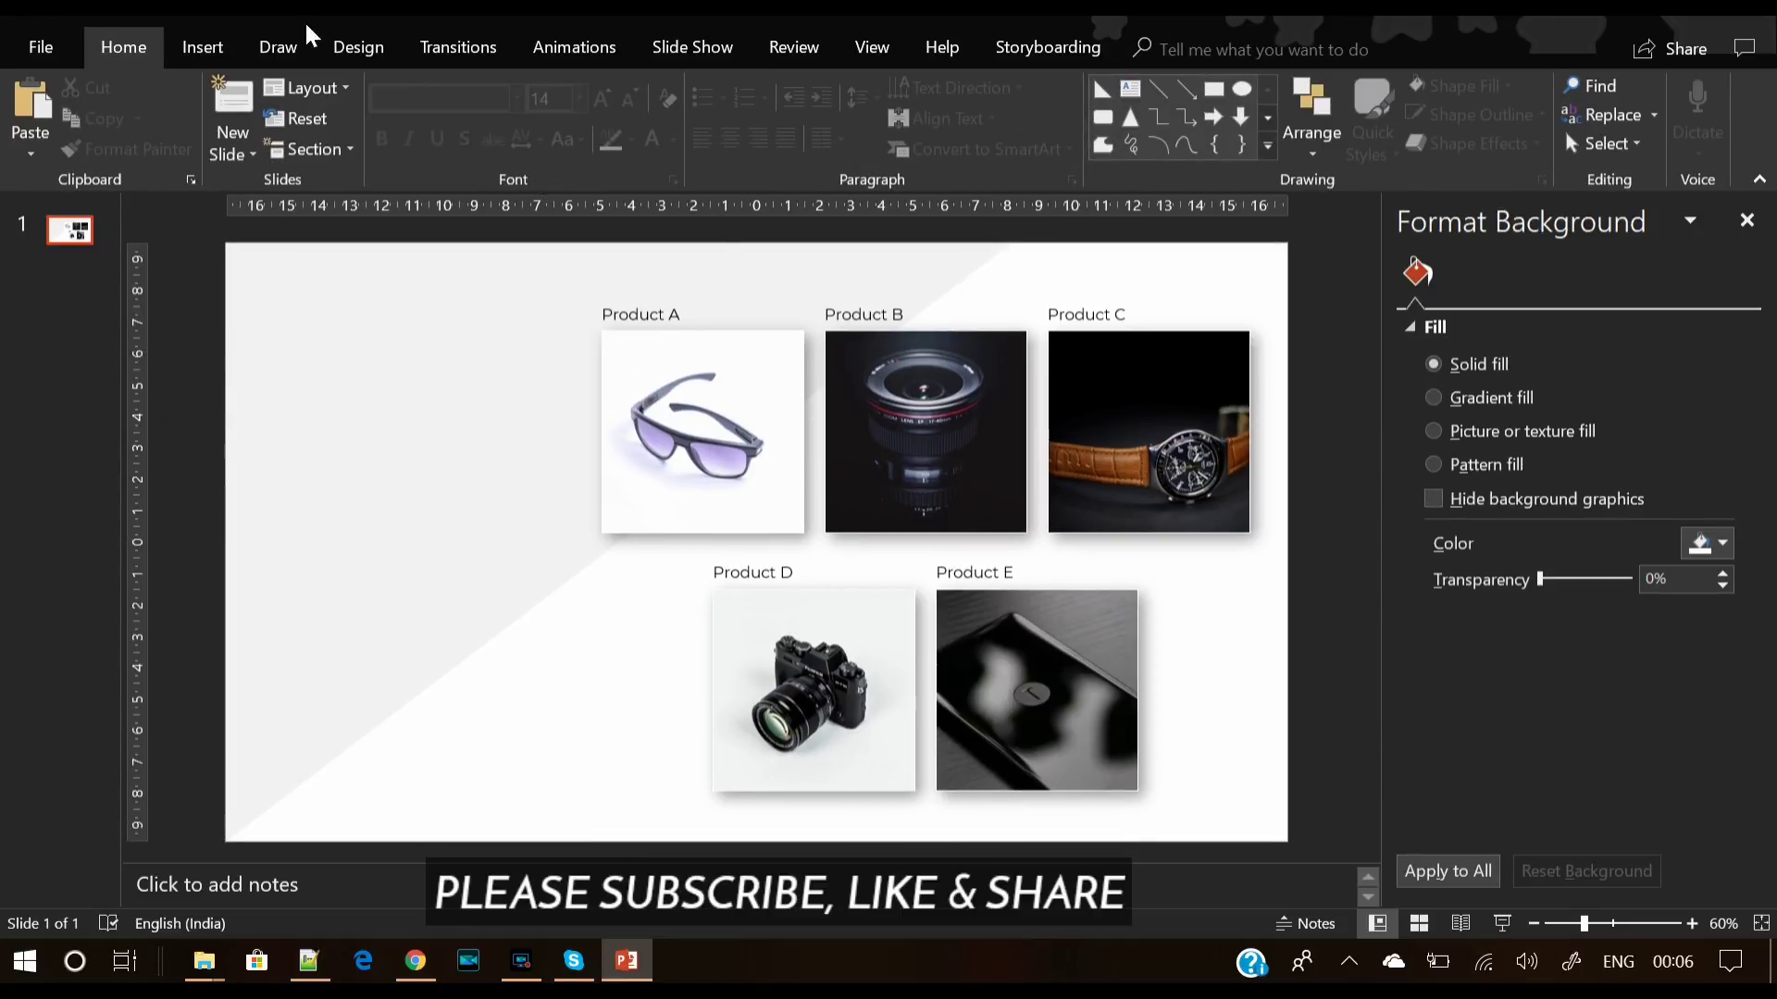
left_click(206, 48)
Step: Add a 'Product Portfolio' text box at the top left in Montserrat
left_click(1149, 118)
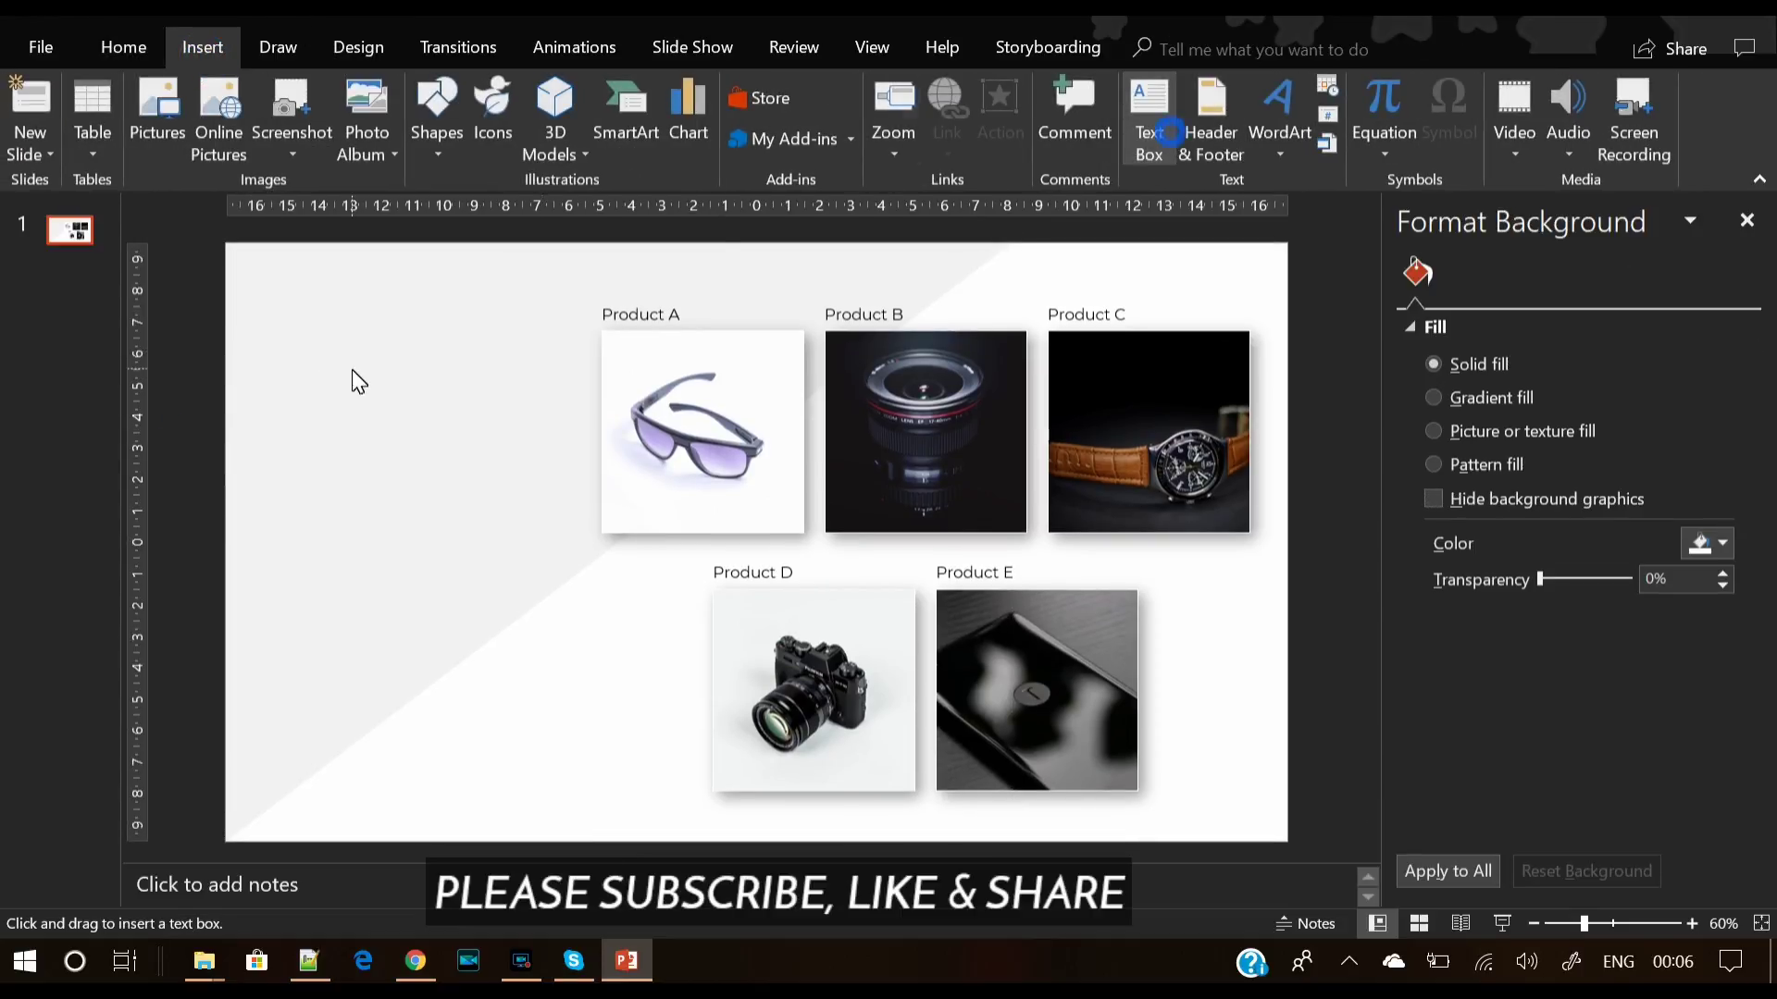
left_click_drag(278, 363, 516, 481)
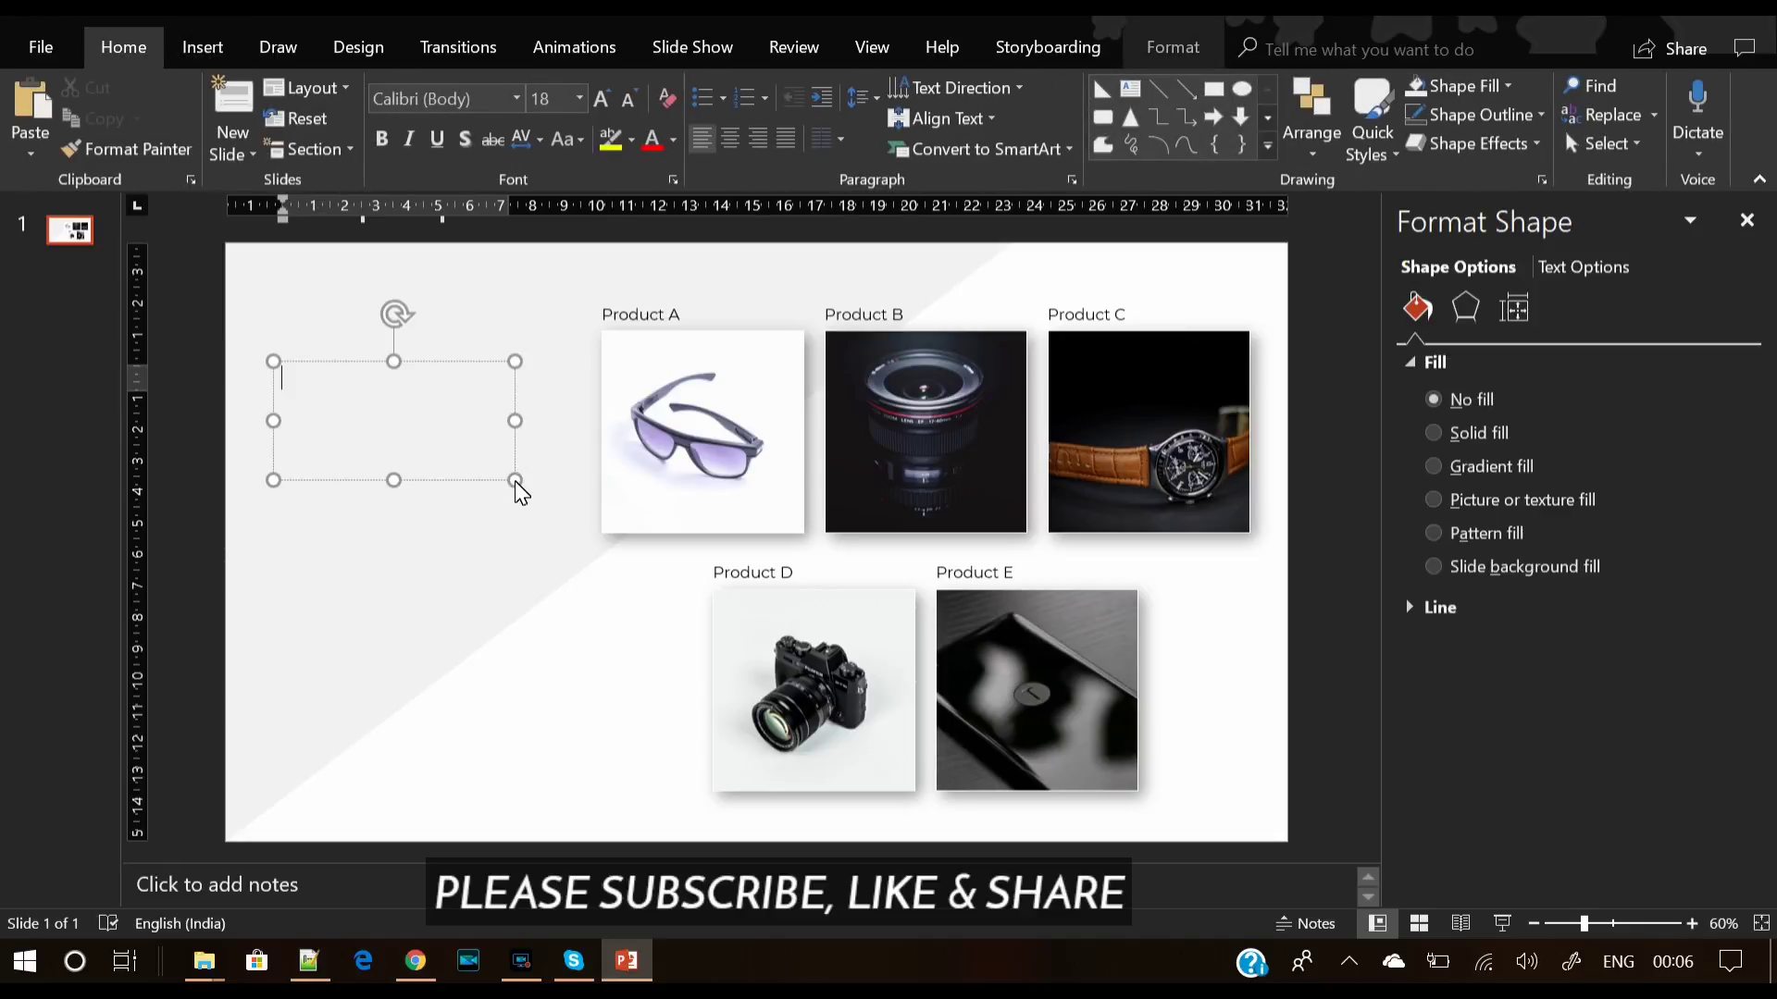
type("Product")
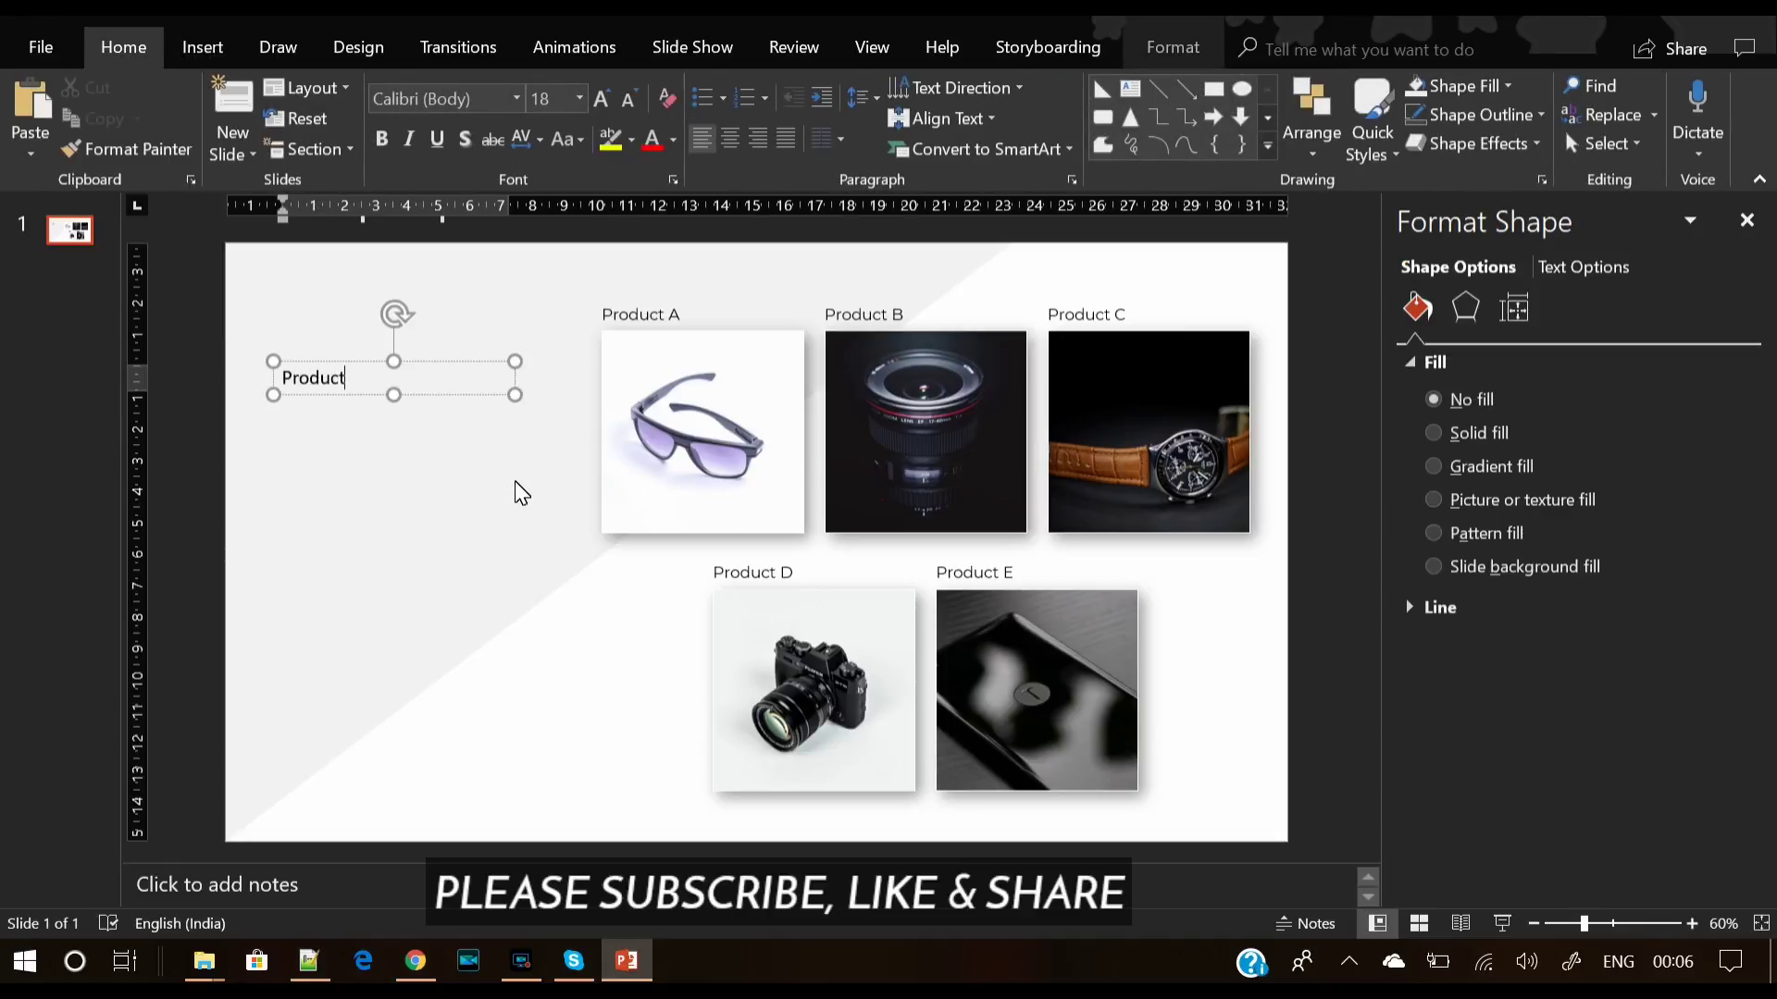
type(" Portfolio")
key("ctrl+a")
left_click(497, 104)
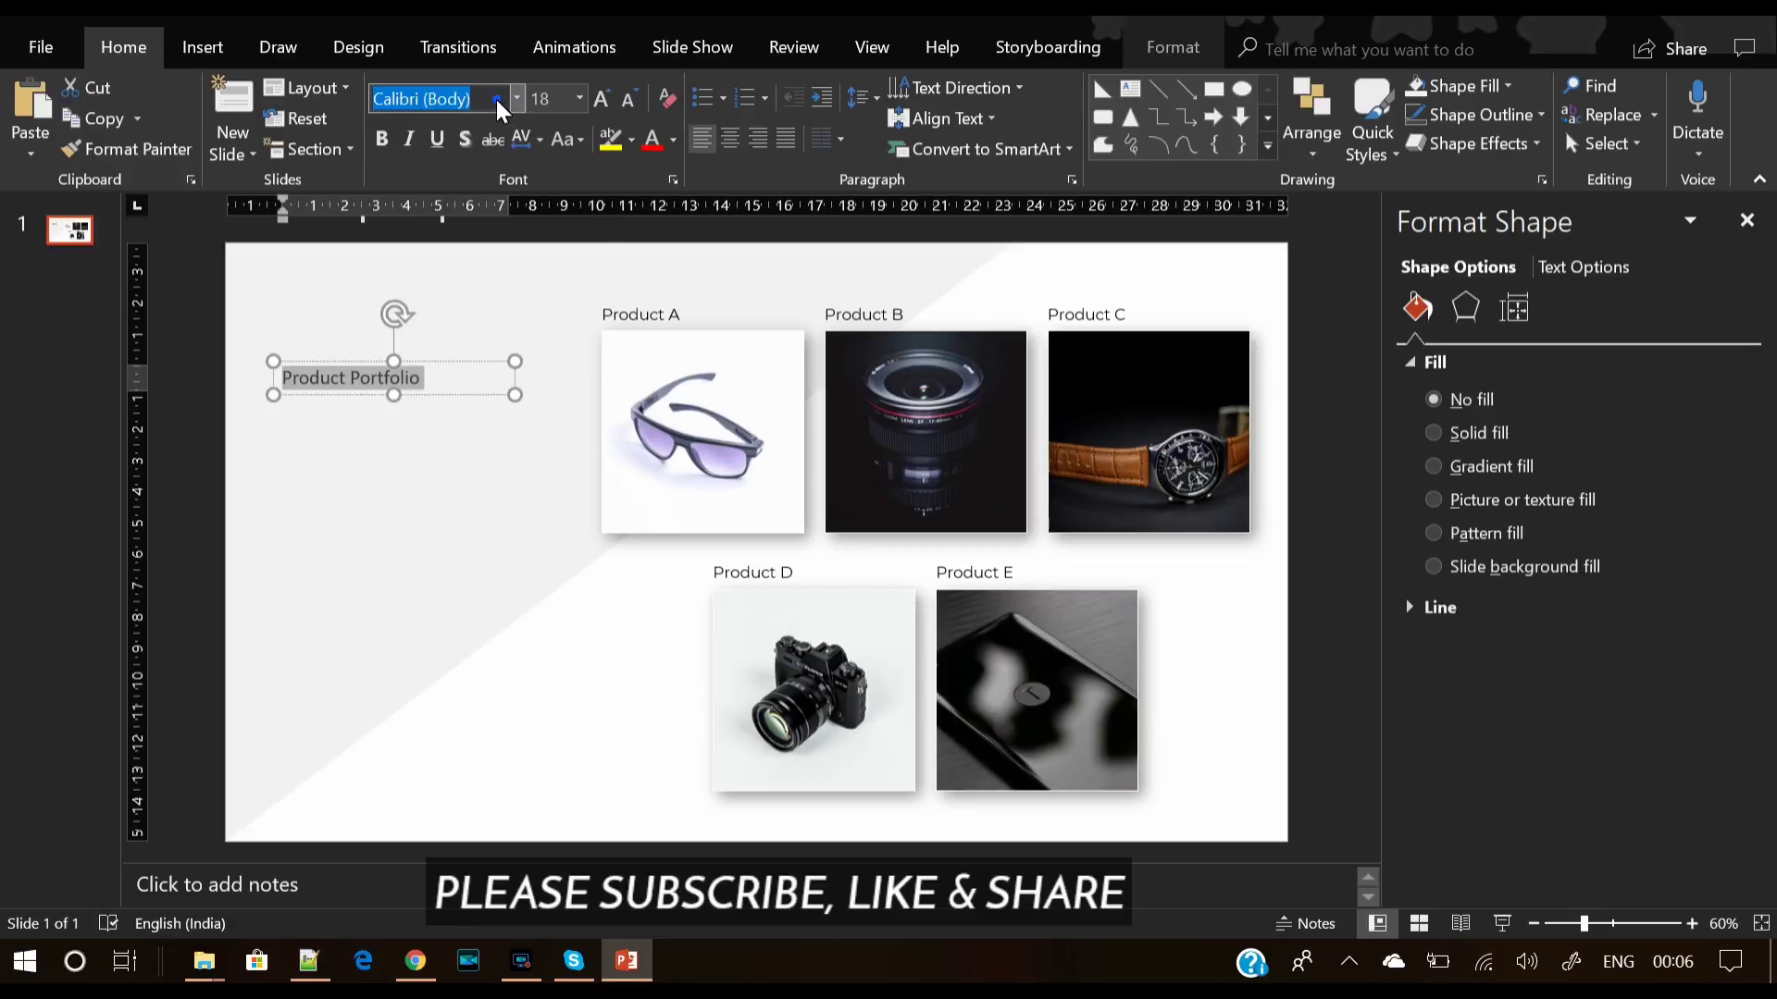
type("Montserrat")
key("Return")
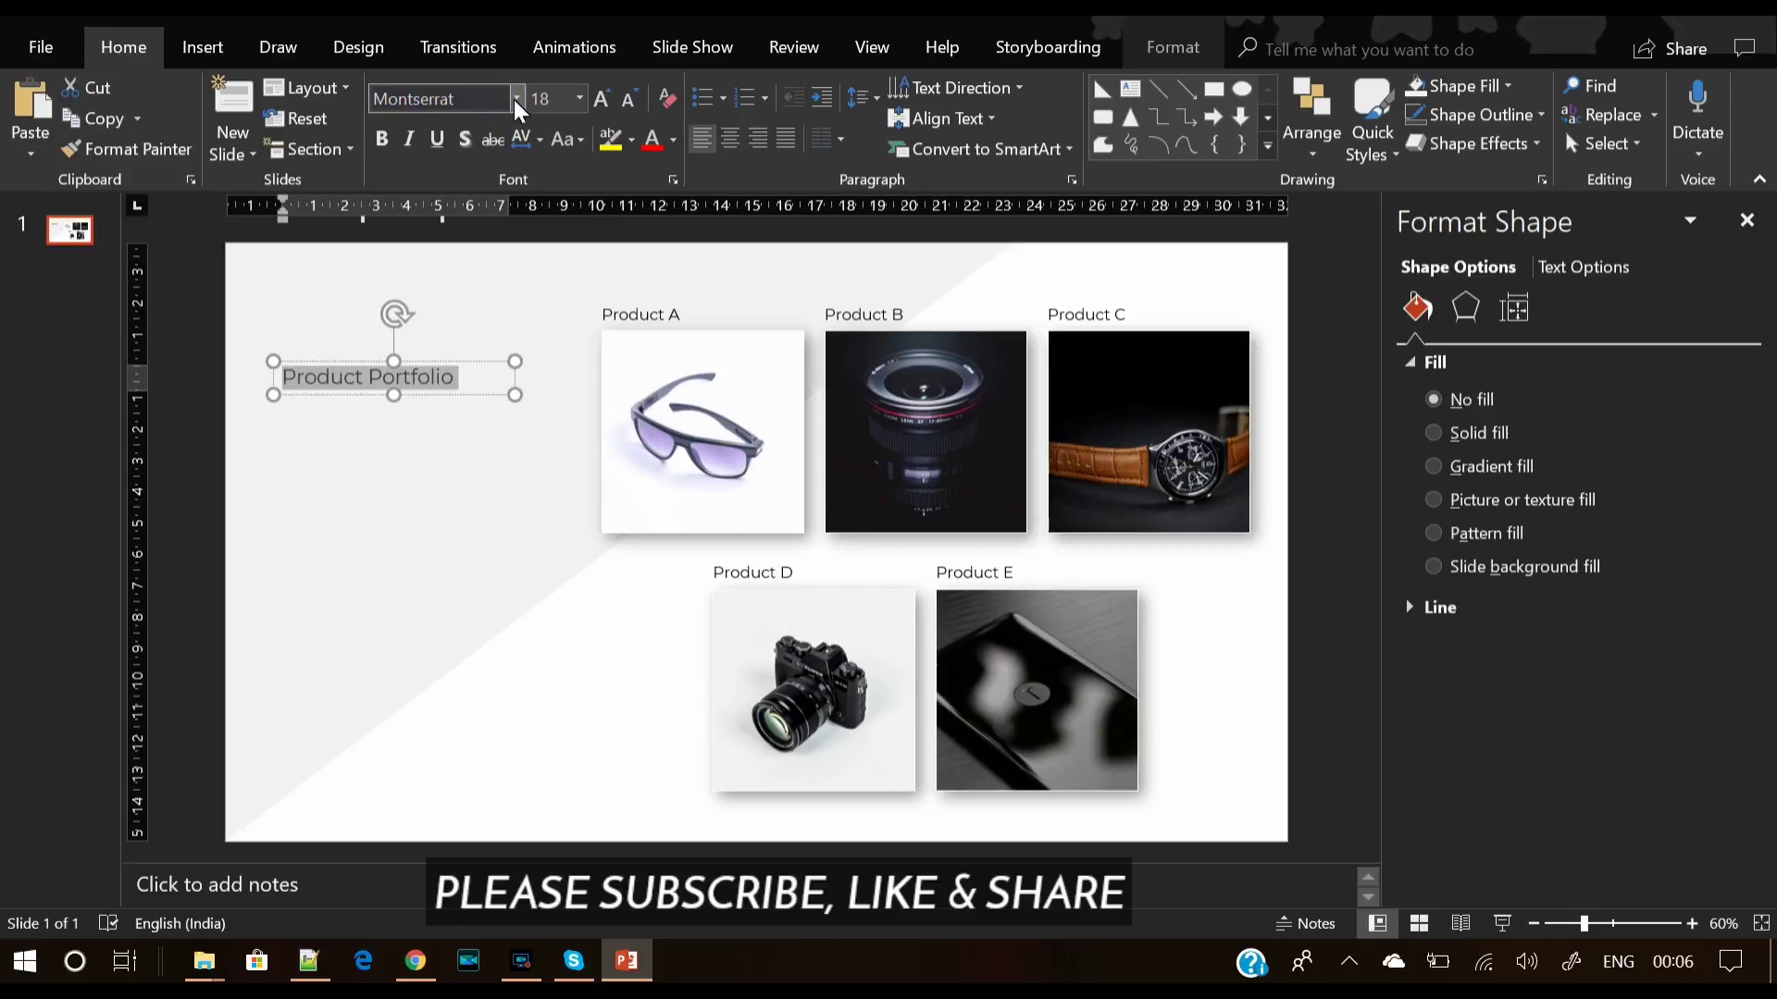
Step: Make the title purple, 44 pt, with Loose letter spacing, widened and moved up
left_click(673, 140)
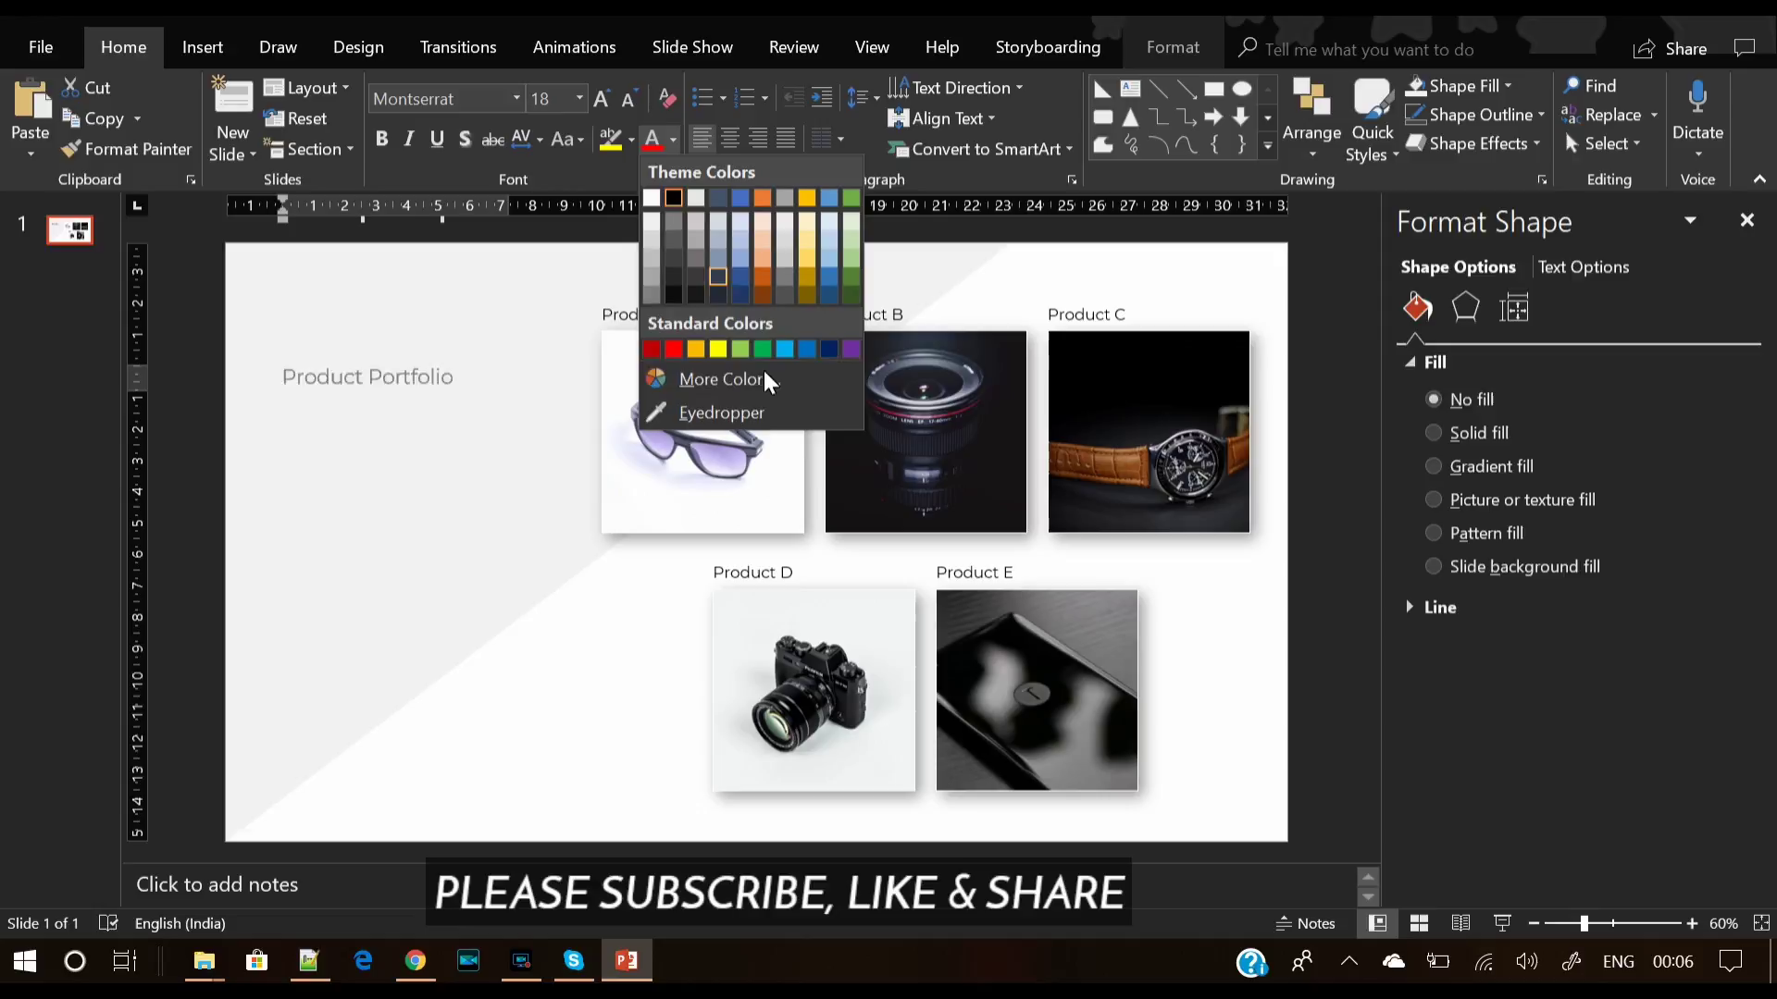
left_click(850, 349)
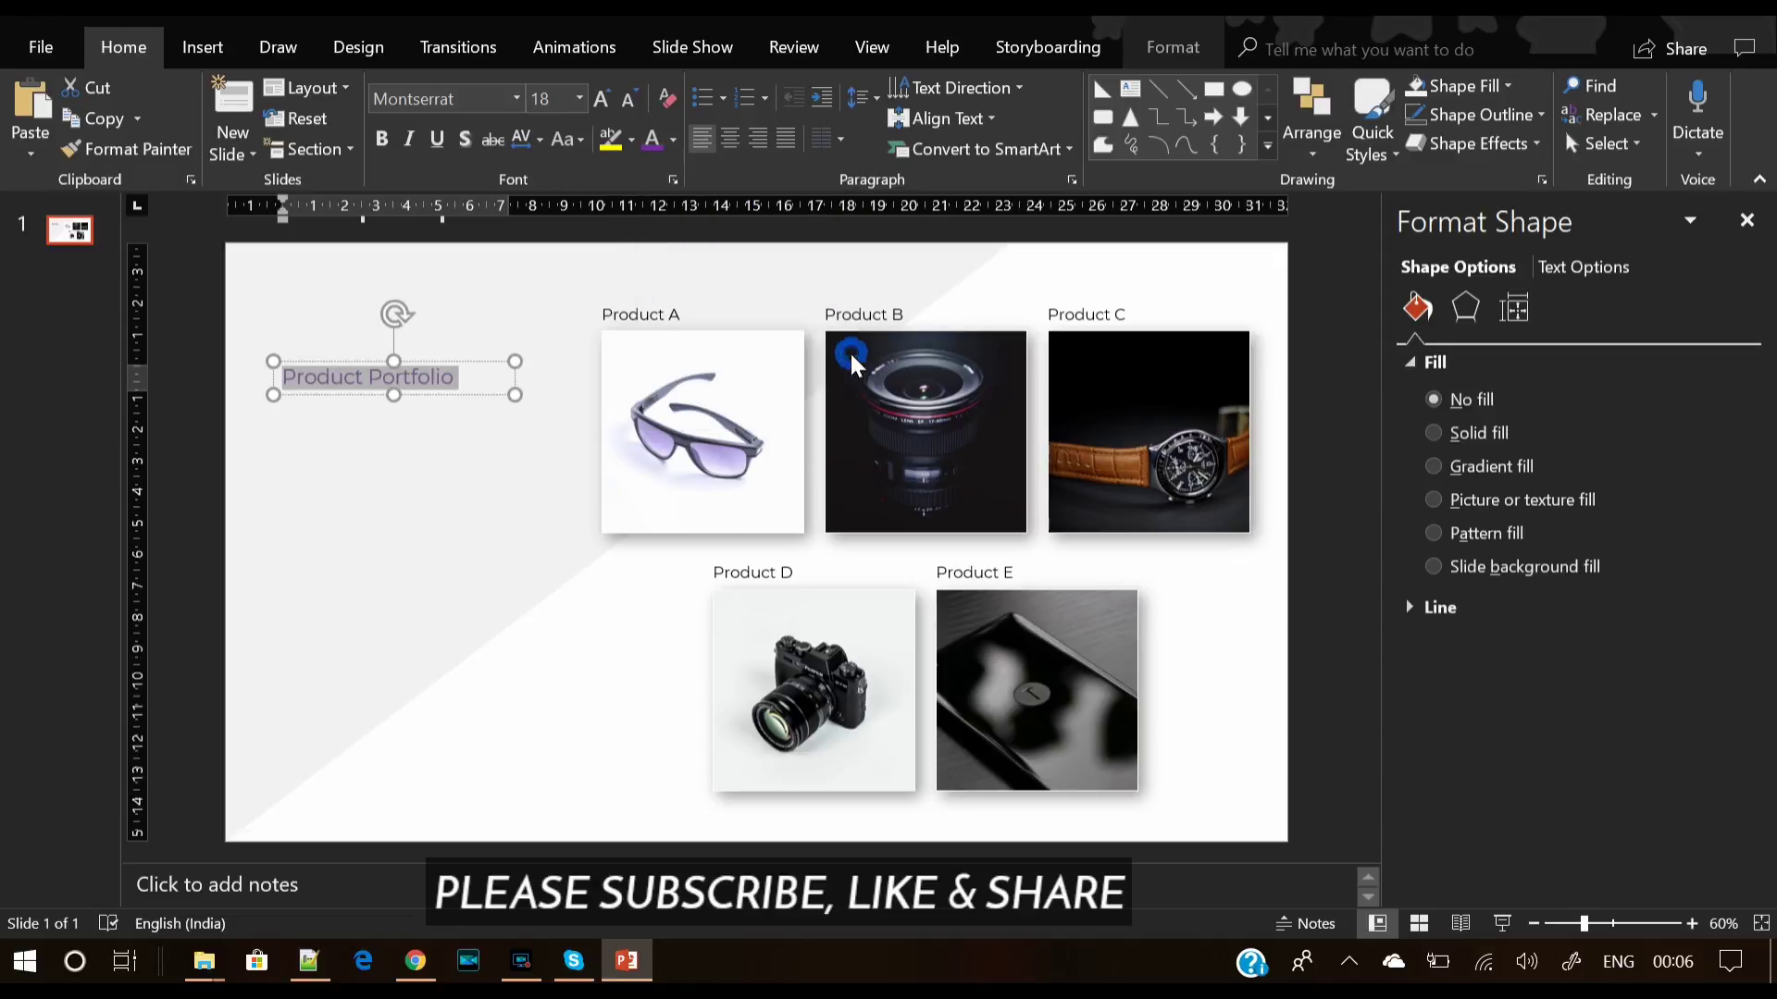
left_click(608, 98)
left_click(608, 98)
left_click(608, 99)
left_click(607, 99)
left_click(607, 99)
left_click(606, 100)
left_click(606, 100)
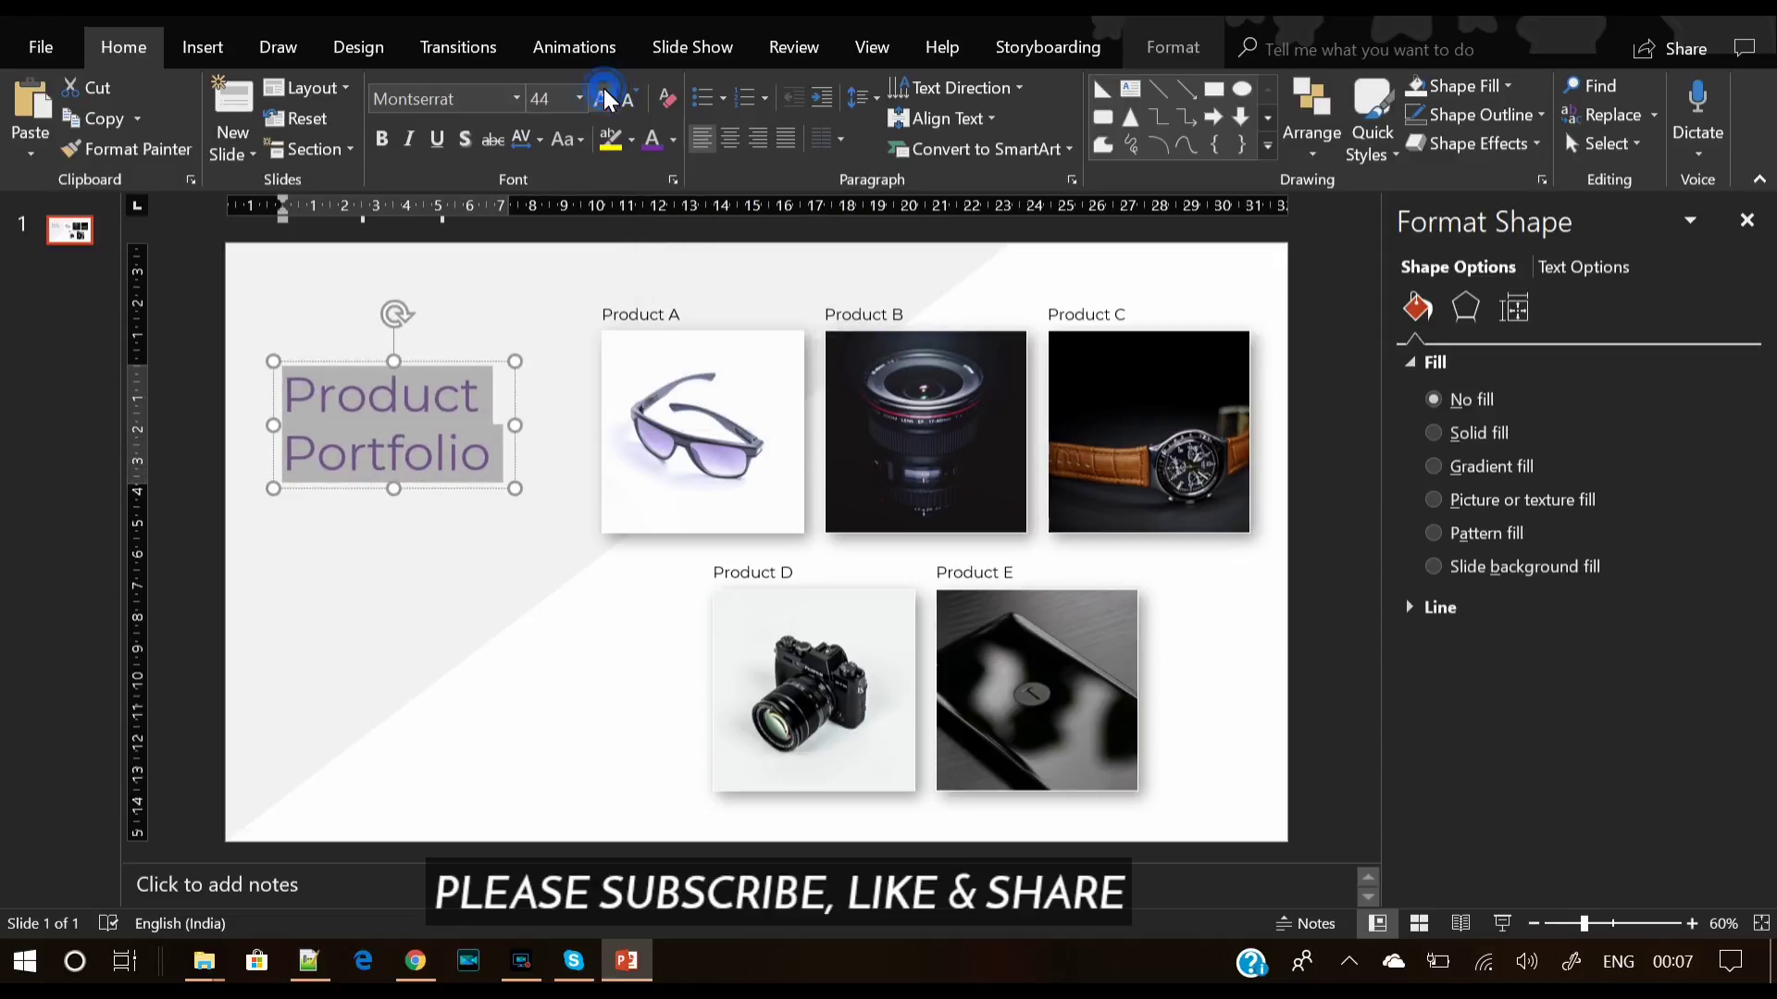
left_click(533, 151)
left_click(581, 262)
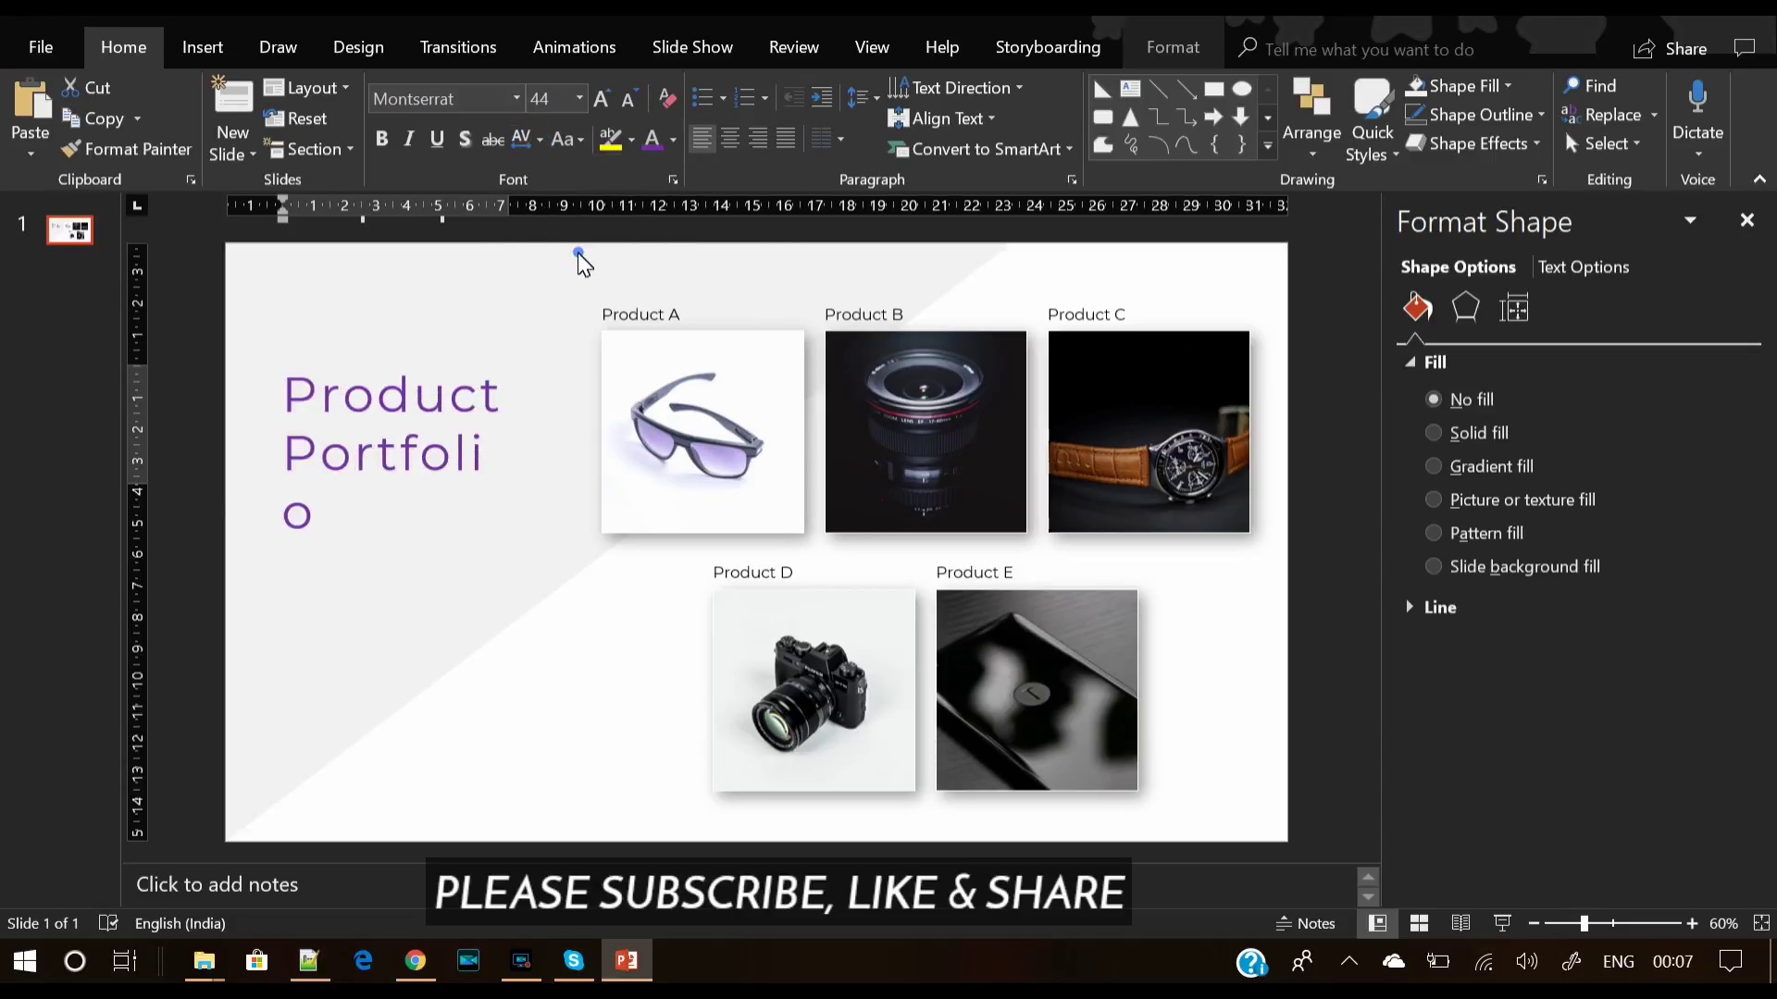
left_click_drag(511, 464, 576, 464)
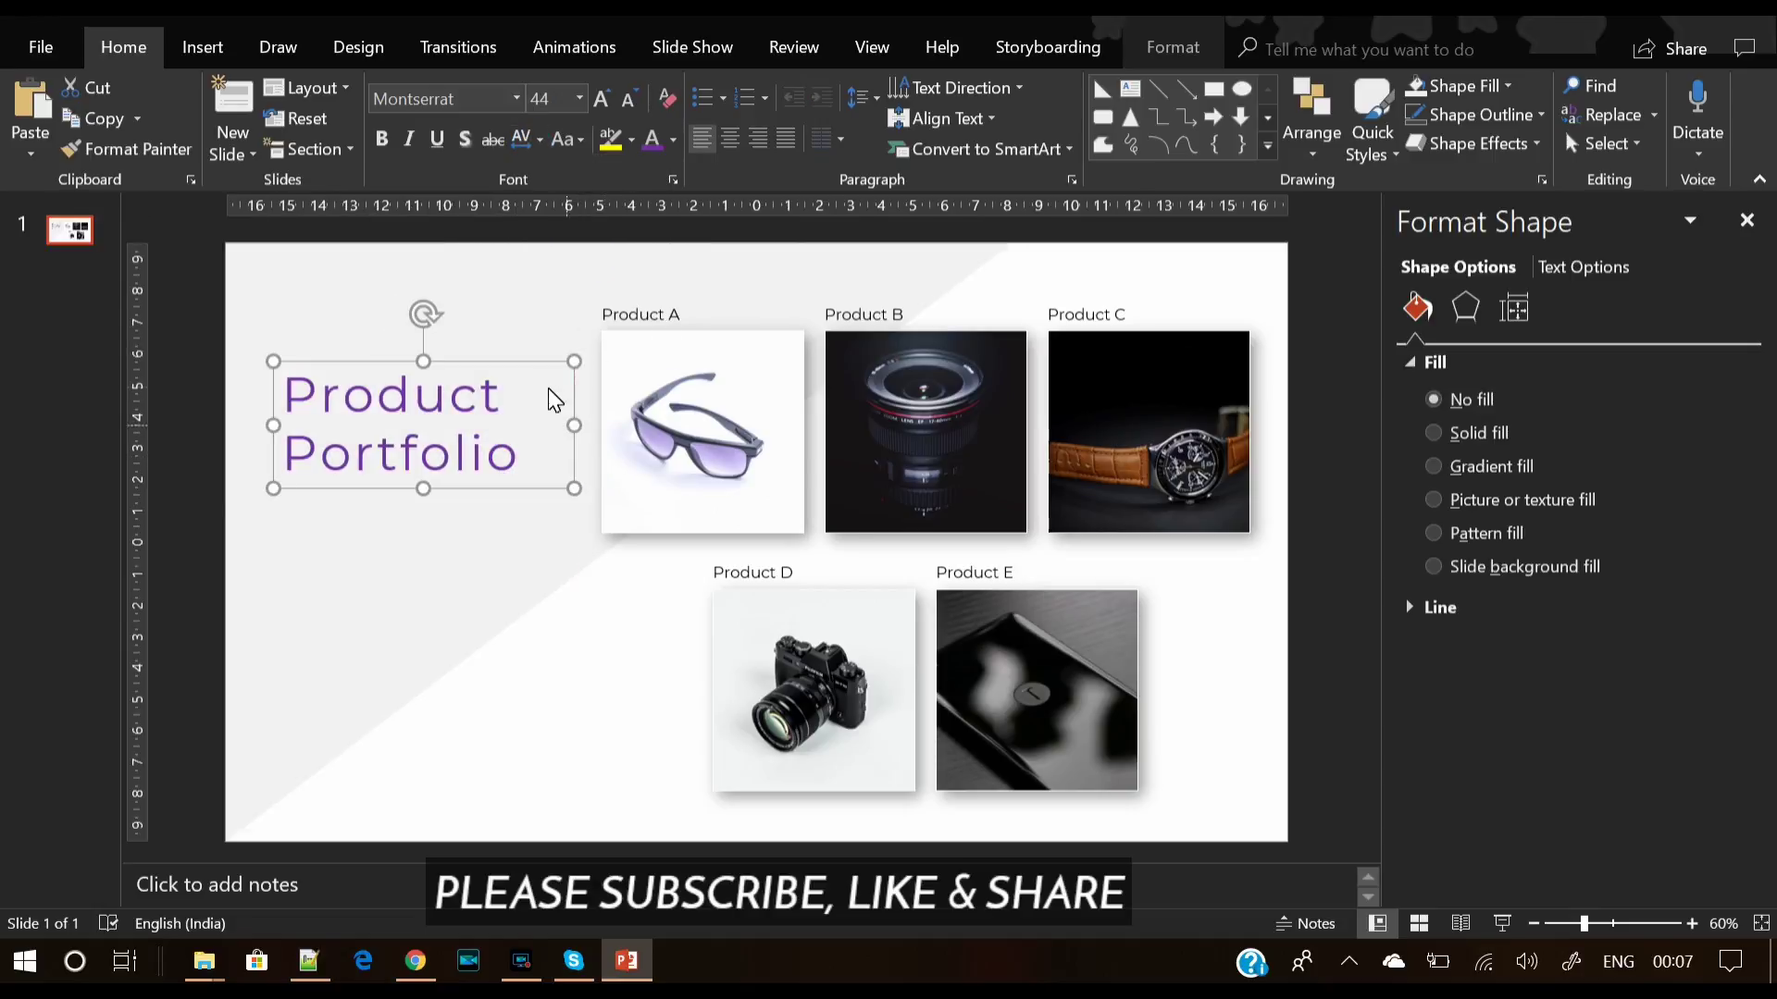
left_click_drag(541, 378, 529, 335)
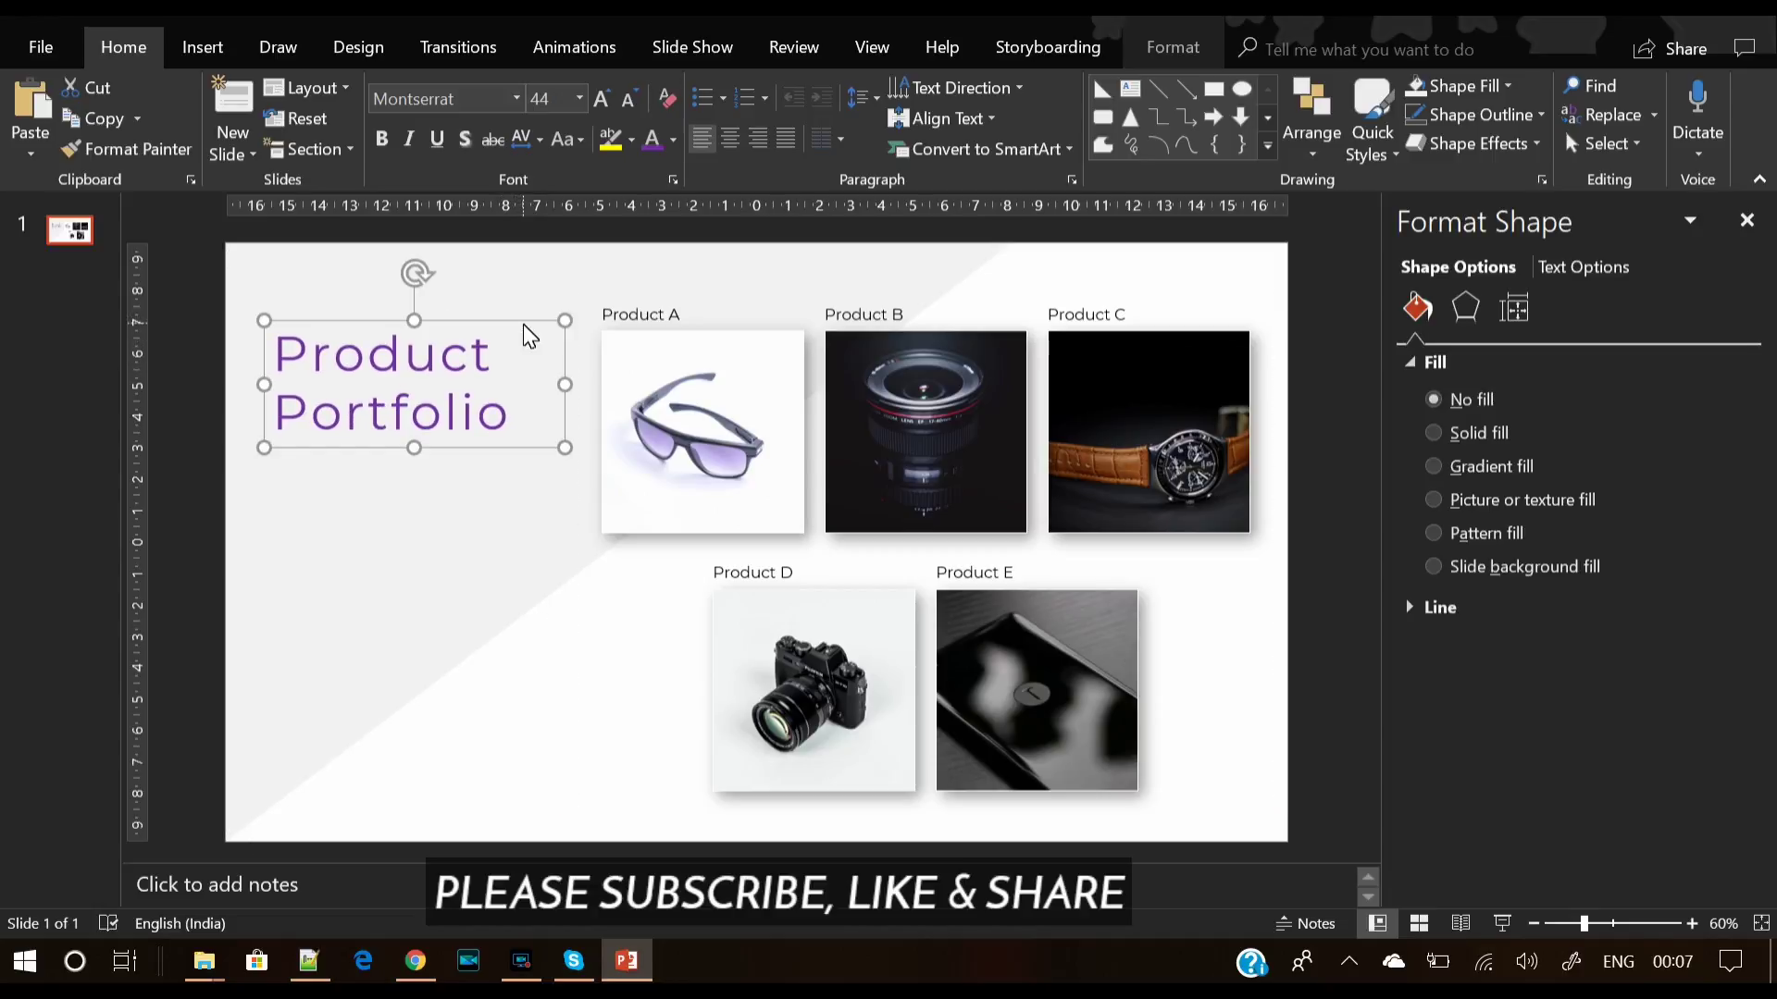
Step: Duplicate the title box below the title and replace its text with =lorem() placeholder text
key("ctrl+v")
left_click(436, 462)
scroll(417, 543, "down", 1)
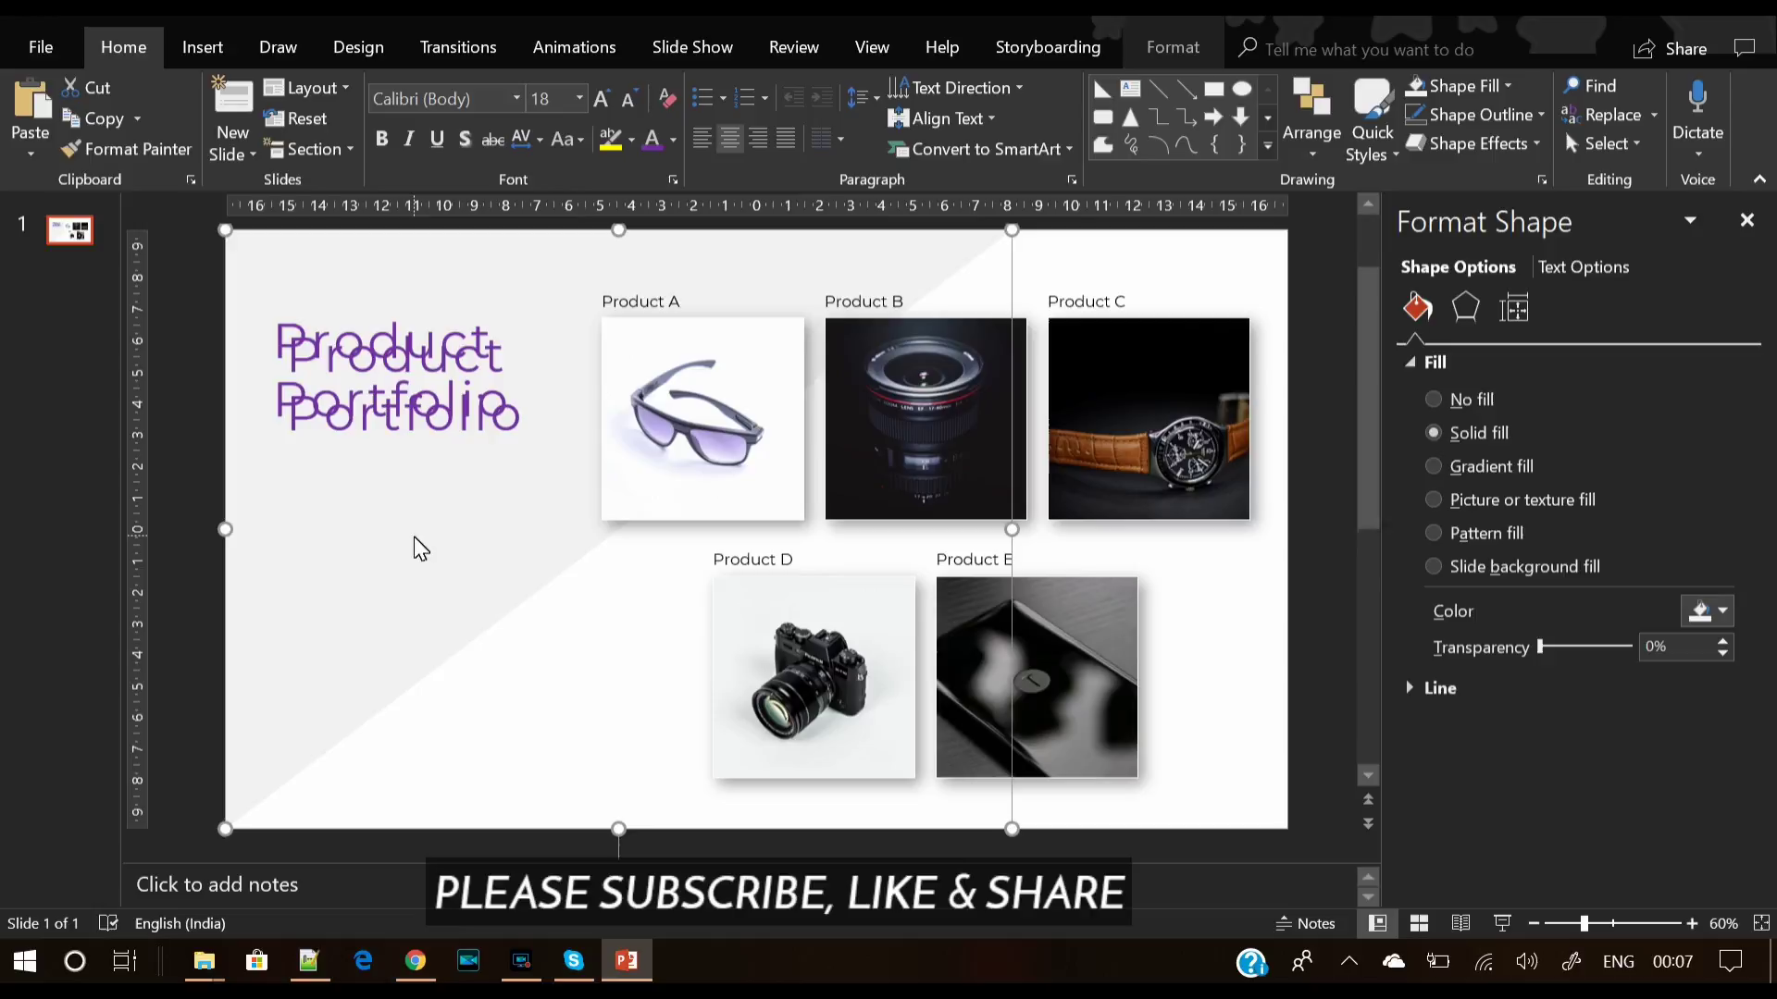
left_click(368, 345)
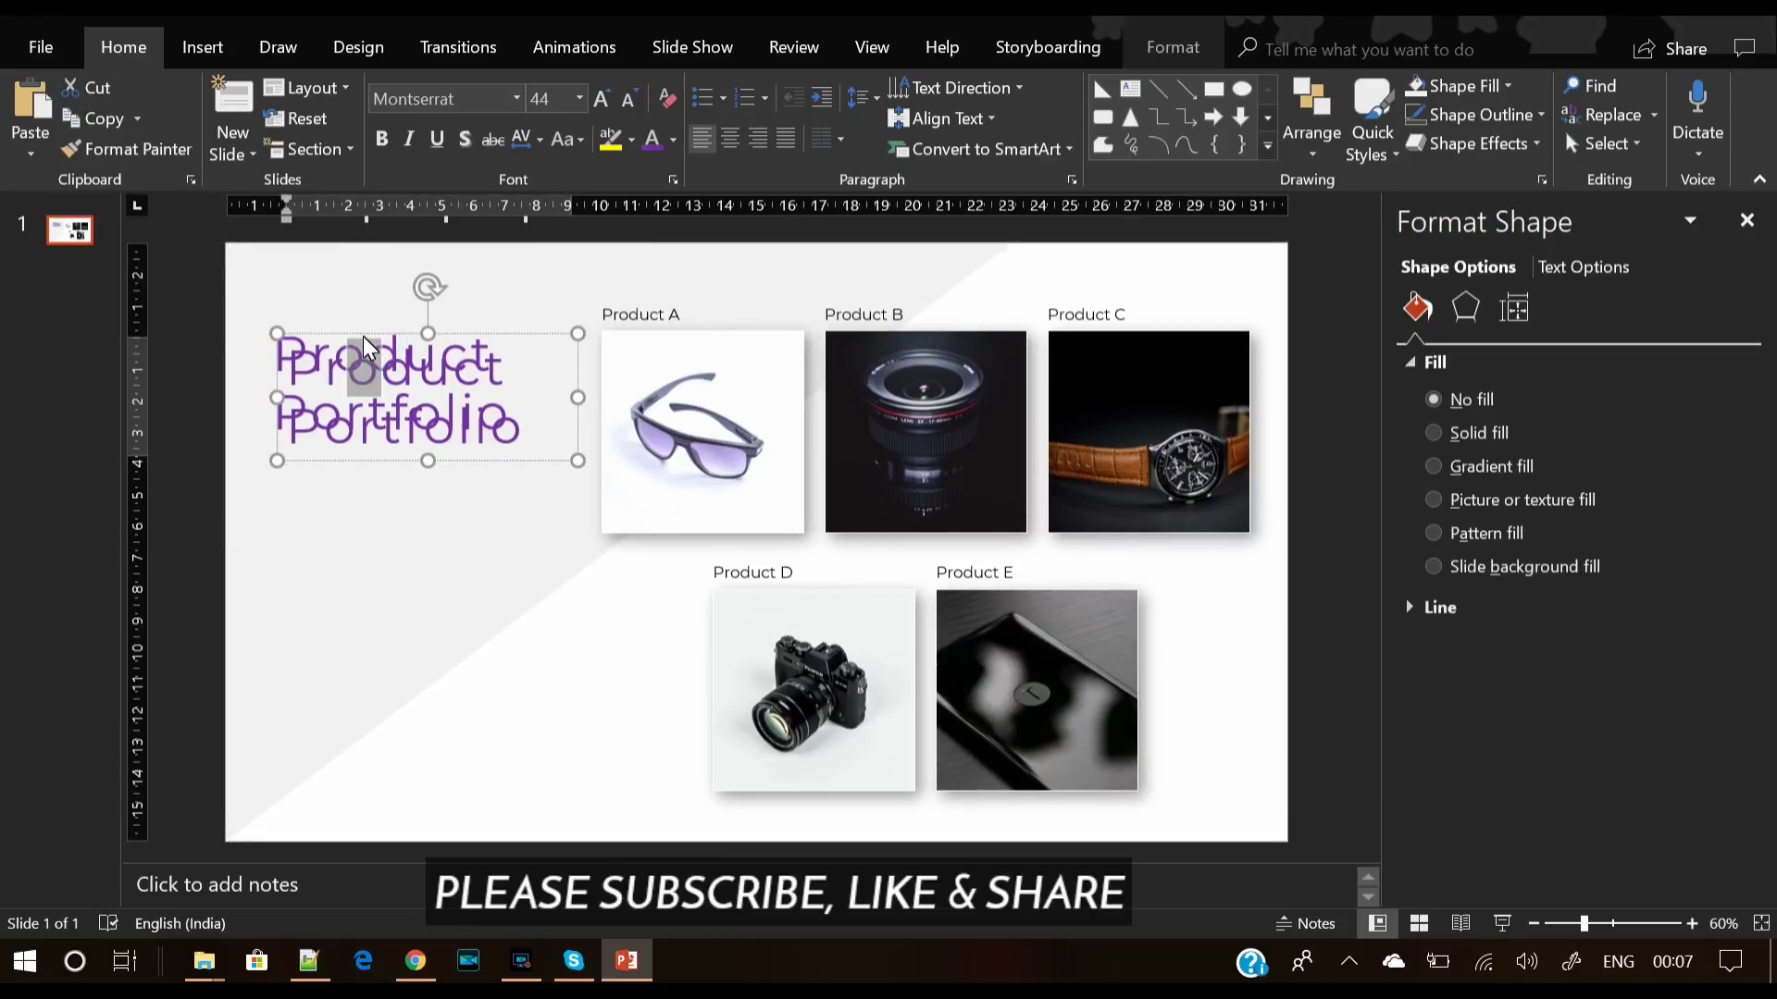
left_click_drag(357, 333, 349, 465)
left_click(342, 497)
triple_click(342, 505)
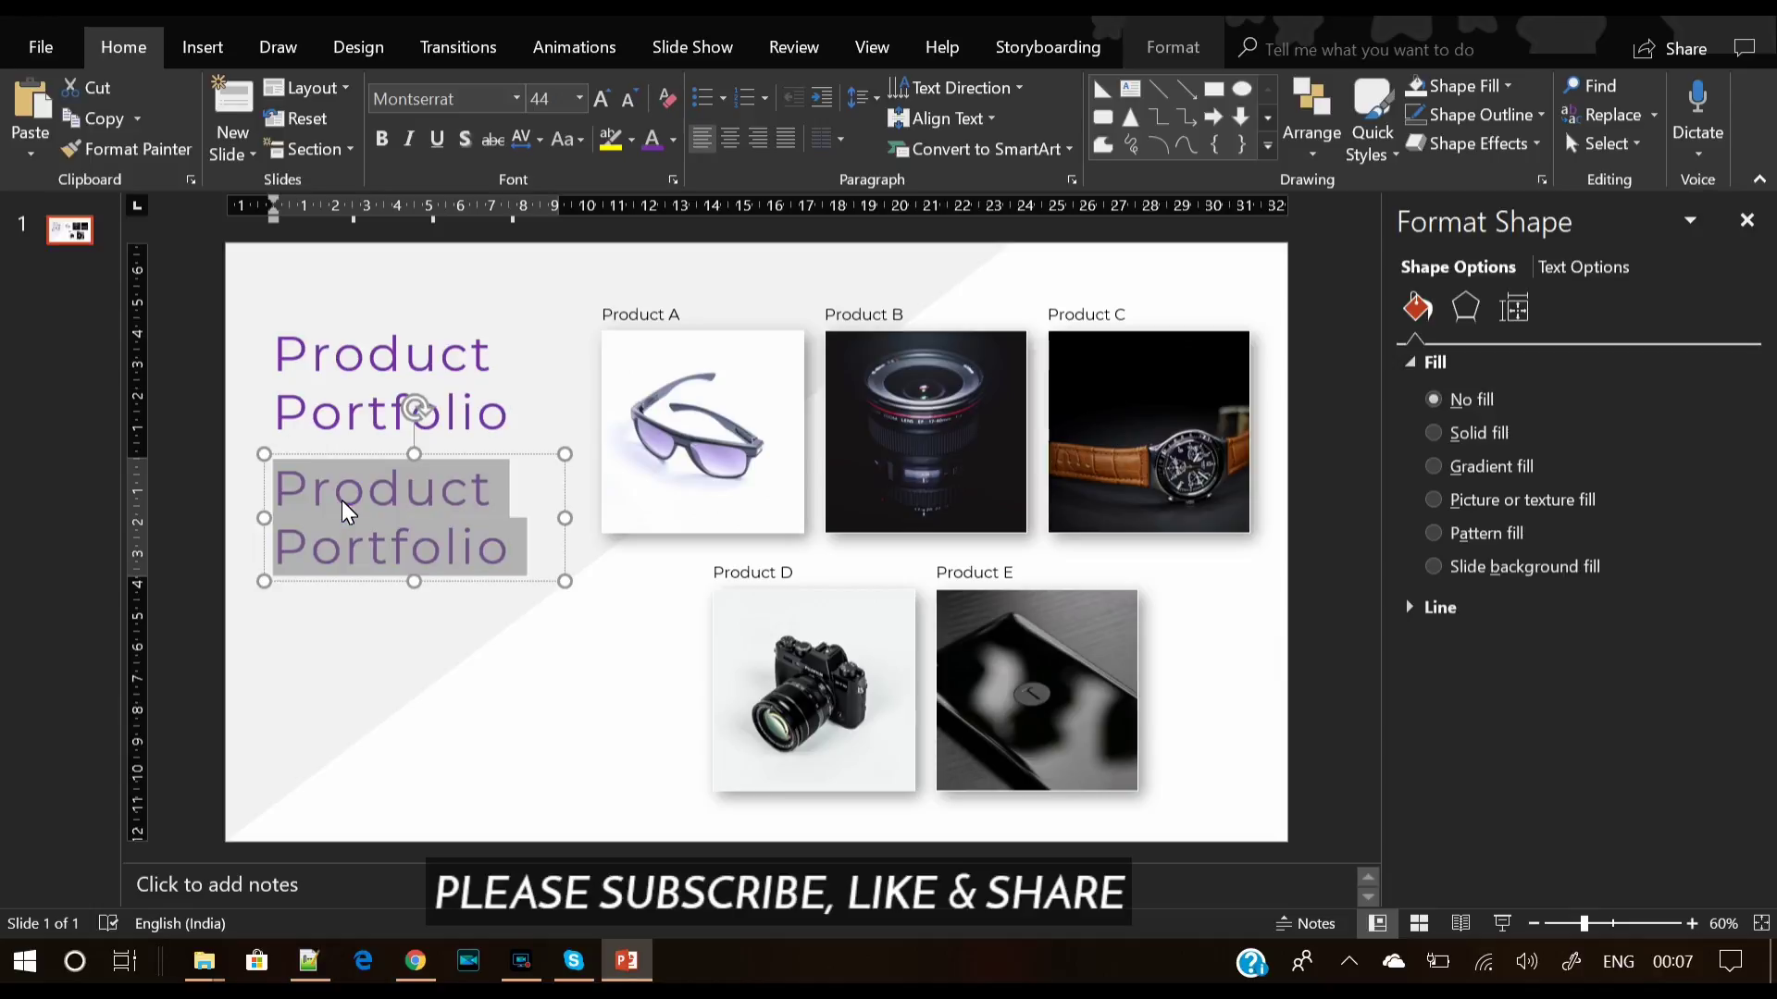
type("=ki")
key("BackSpace")
key("BackSpace")
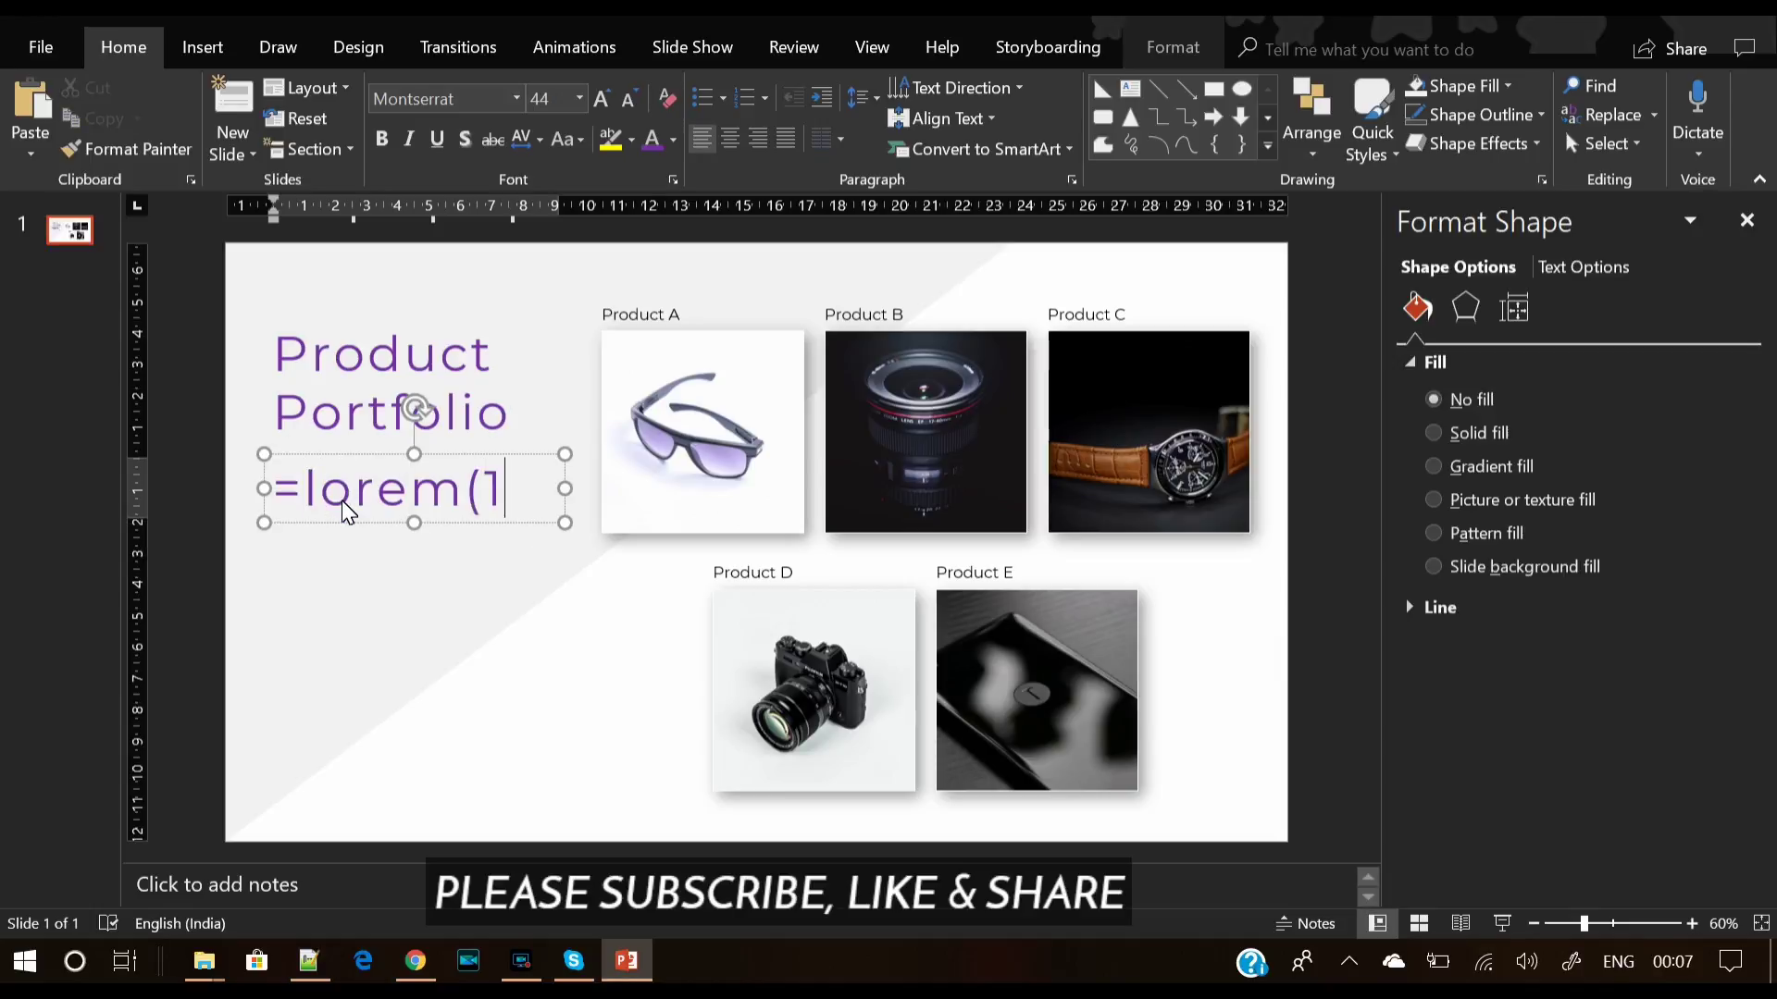
type(")")
key("Return")
Step: Shrink the lorem ipsum paragraph's text size and justify it
key("ctrl+a")
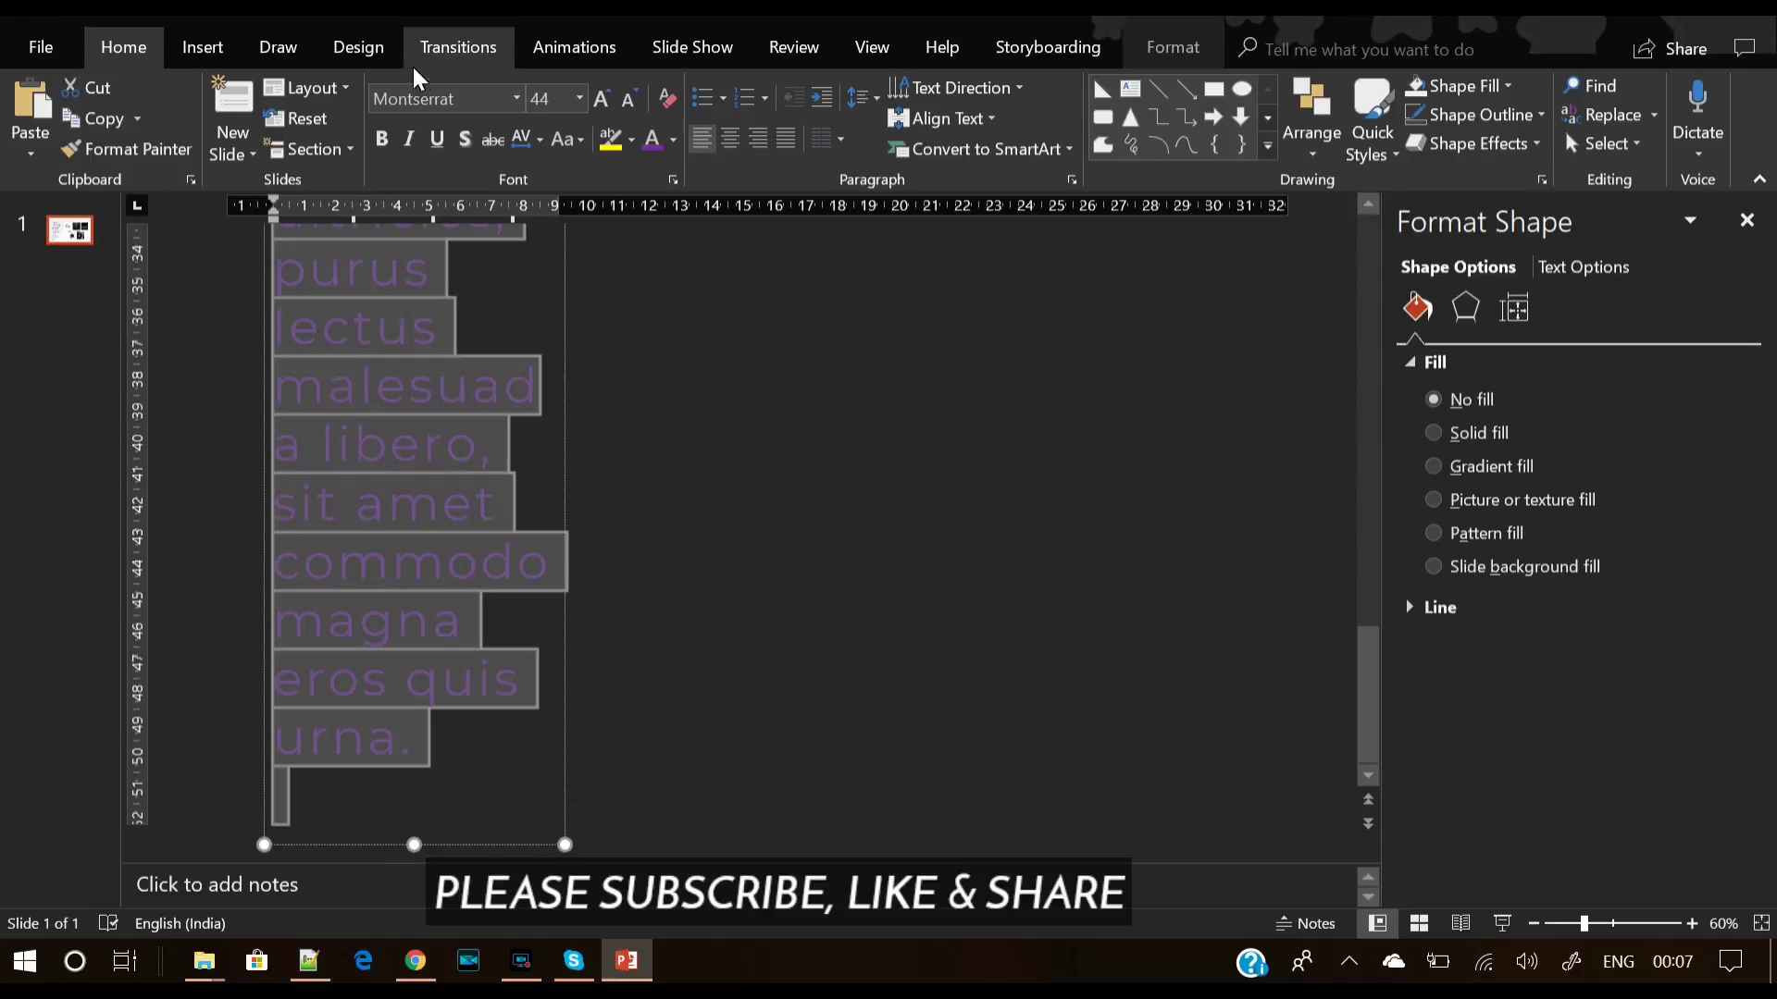
left_click(629, 100)
left_click(630, 100)
left_click(629, 100)
left_click(629, 100)
left_click(629, 100)
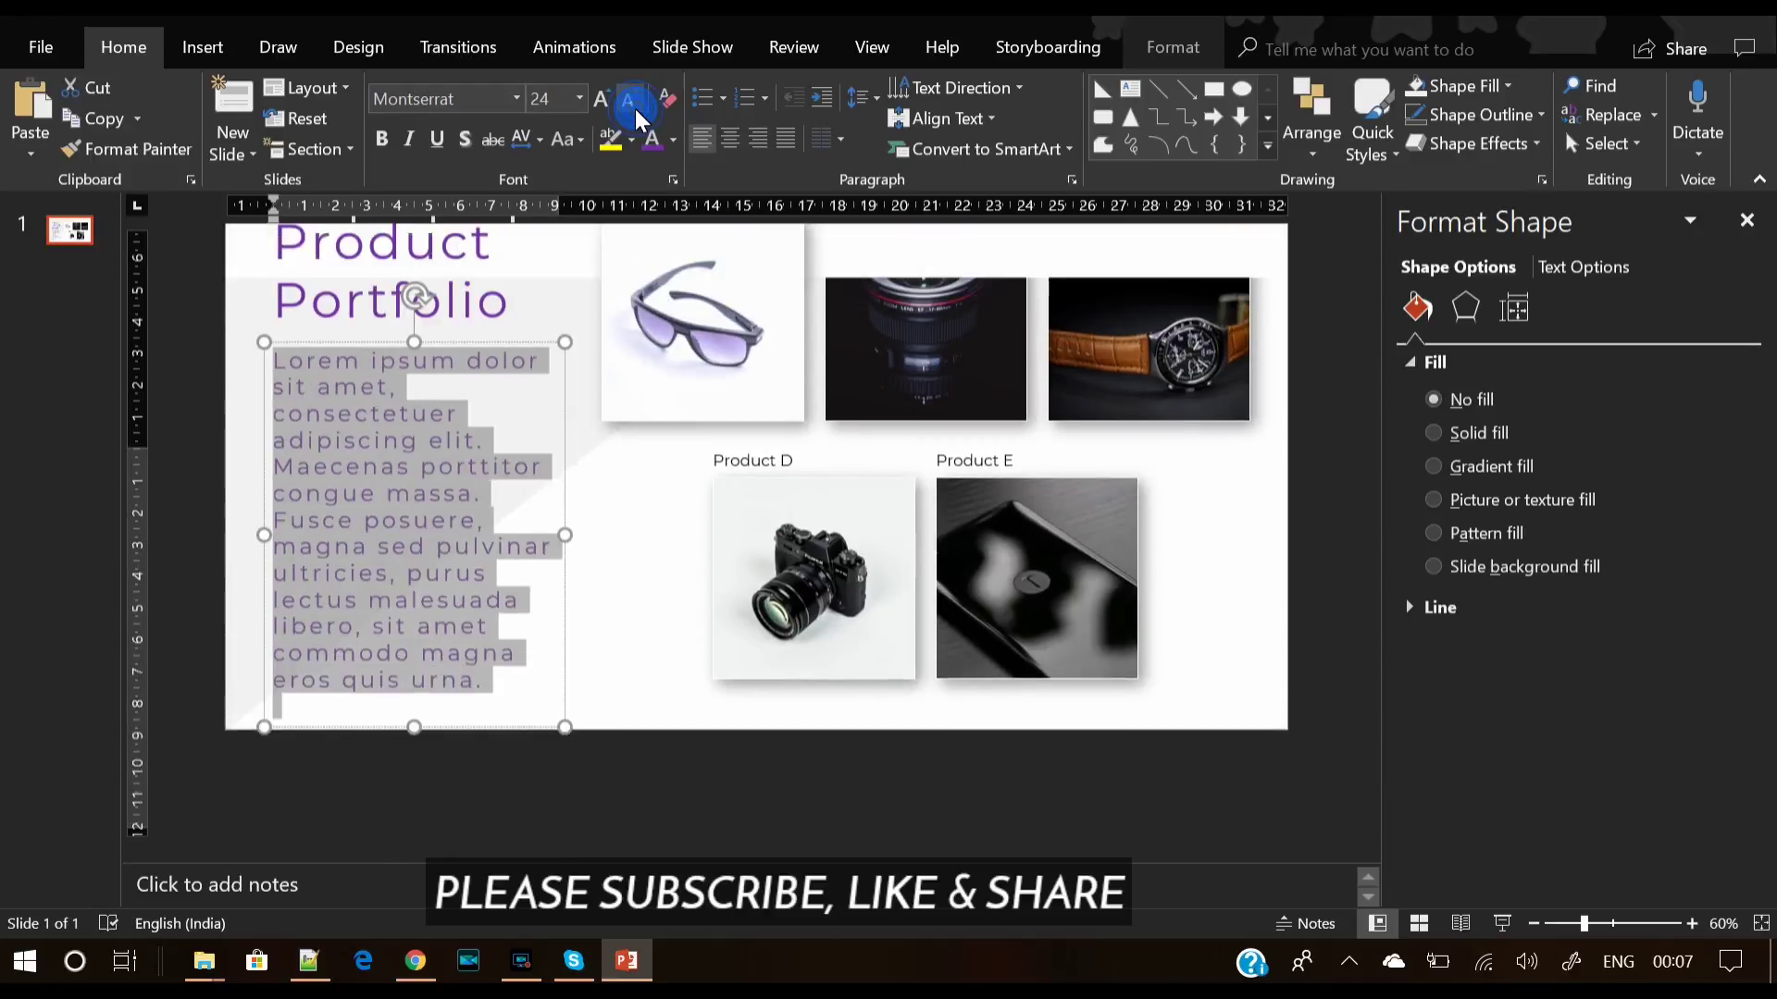
left_click(635, 109)
left_click(635, 109)
left_click(635, 109)
left_click(635, 109)
left_click(635, 110)
left_click(635, 110)
left_click(634, 109)
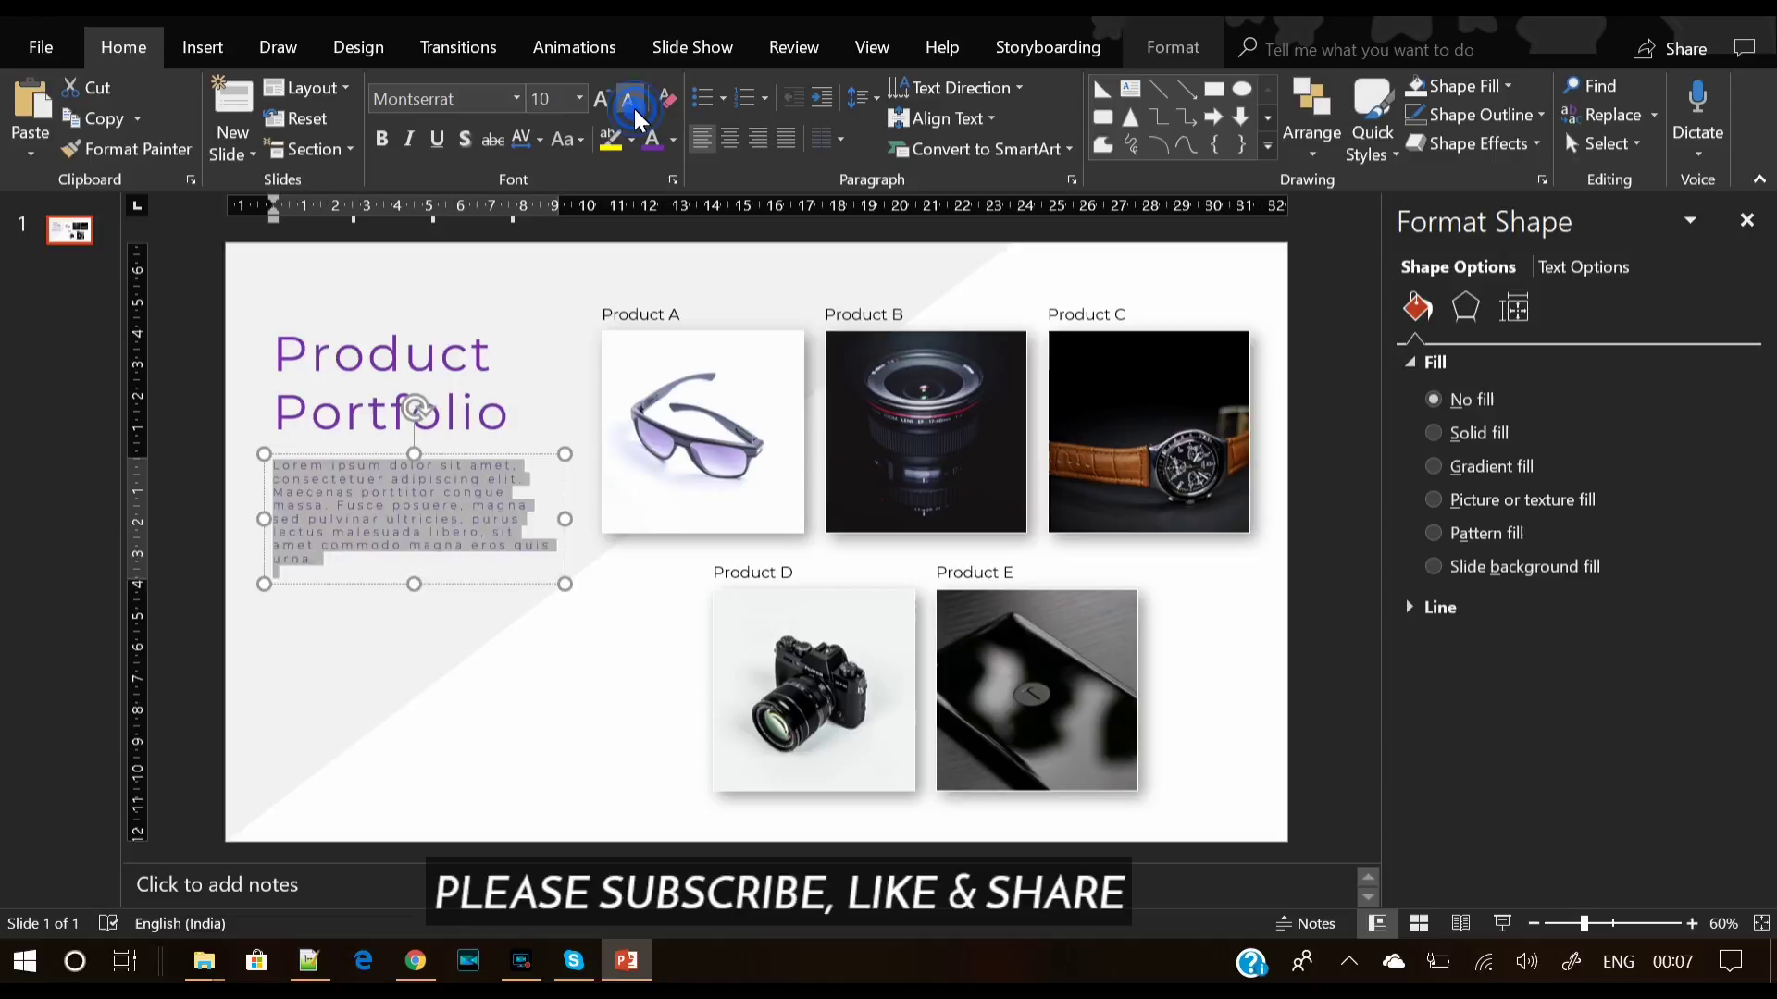
left_click(634, 109)
Step: Set the paragraph to 8 pt with Normal letter spacing in a slim column
left_click(635, 110)
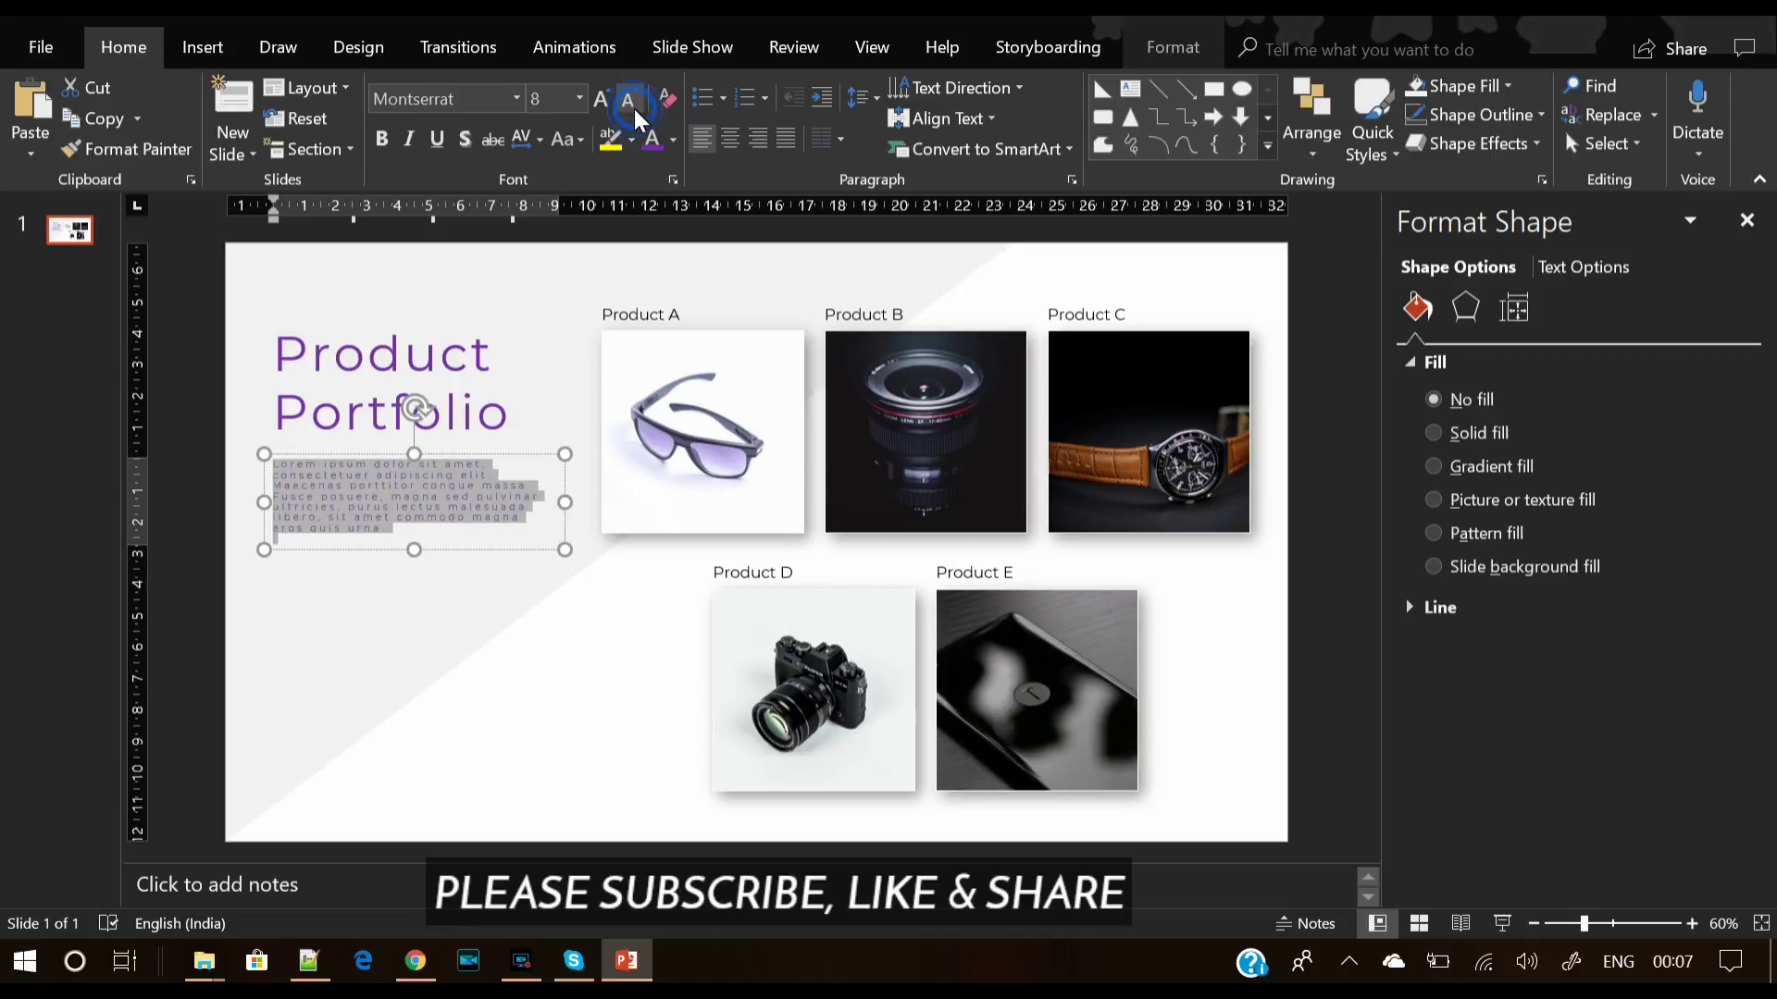
left_click(785, 141)
left_click_drag(569, 505, 538, 504)
left_click(634, 109)
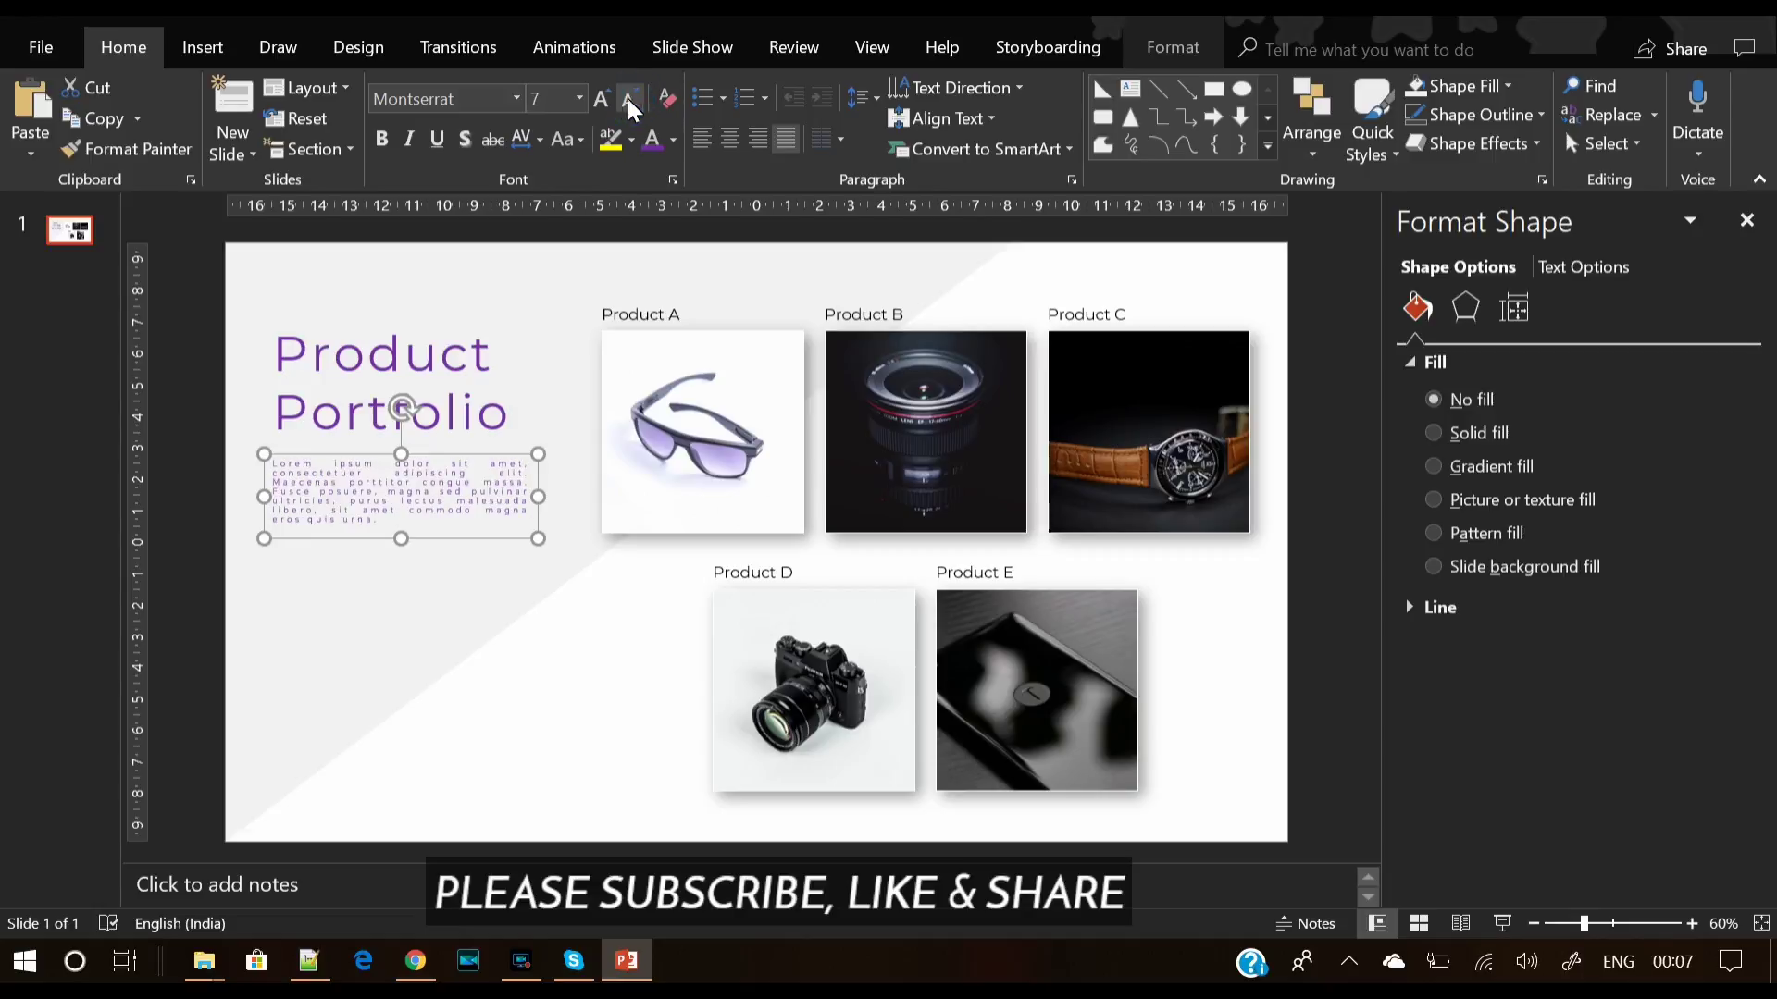
left_click(603, 99)
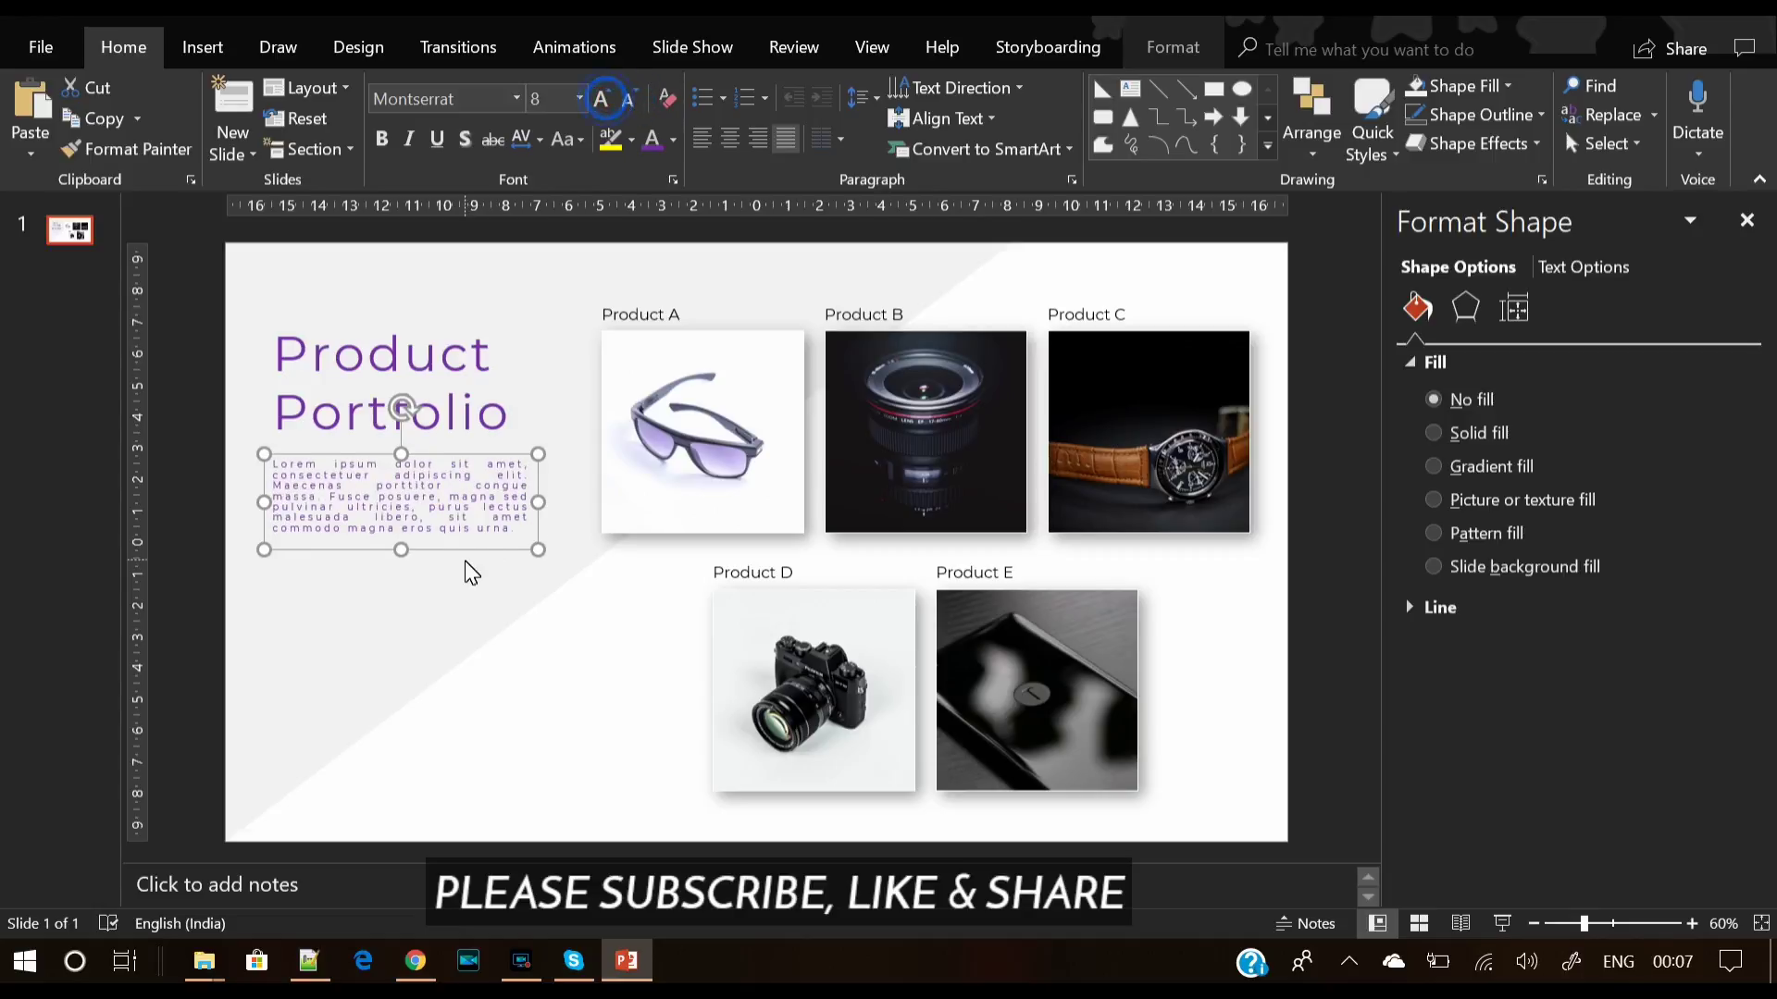
left_click(530, 151)
left_click(542, 237)
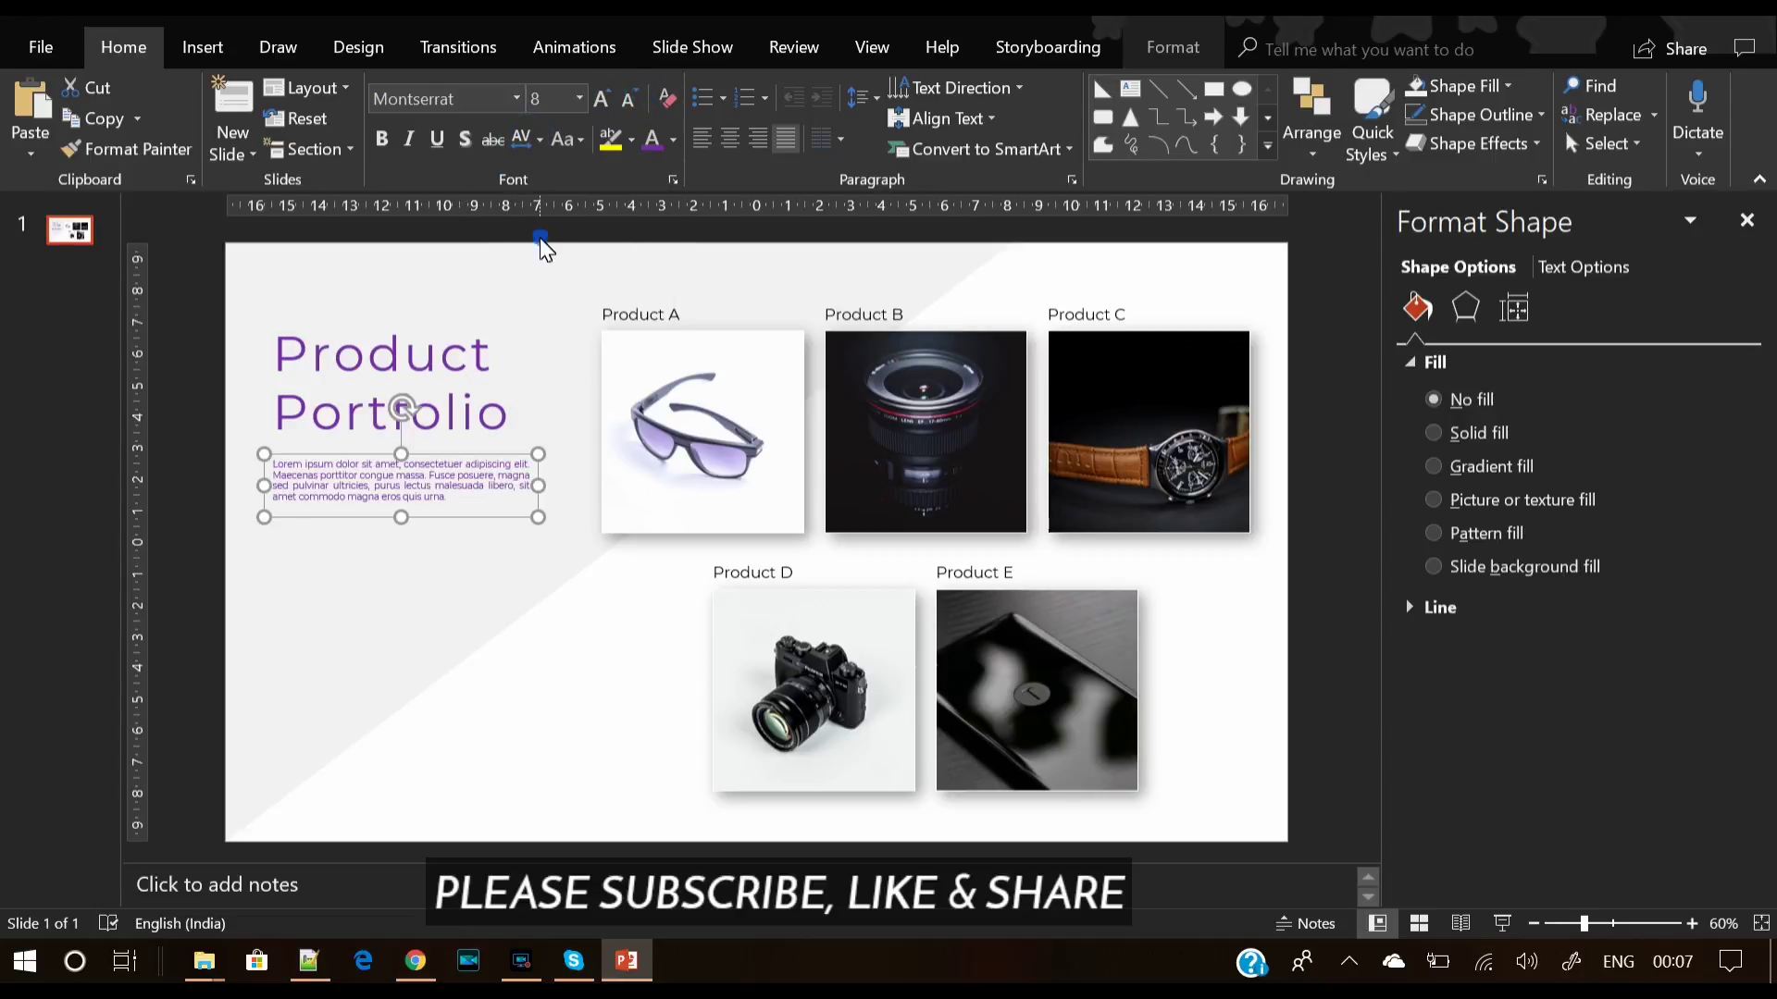
mouse_move(537, 485)
left_mouse_down()
mouse_move(412, 512)
mouse_move(366, 484)
mouse_move(507, 487)
left_mouse_up()
Step: Duplicate the lorem ipsum text box as a second column, then show the slide's solid-fill background settings
key("ctrl+c")
key("ctrl+v")
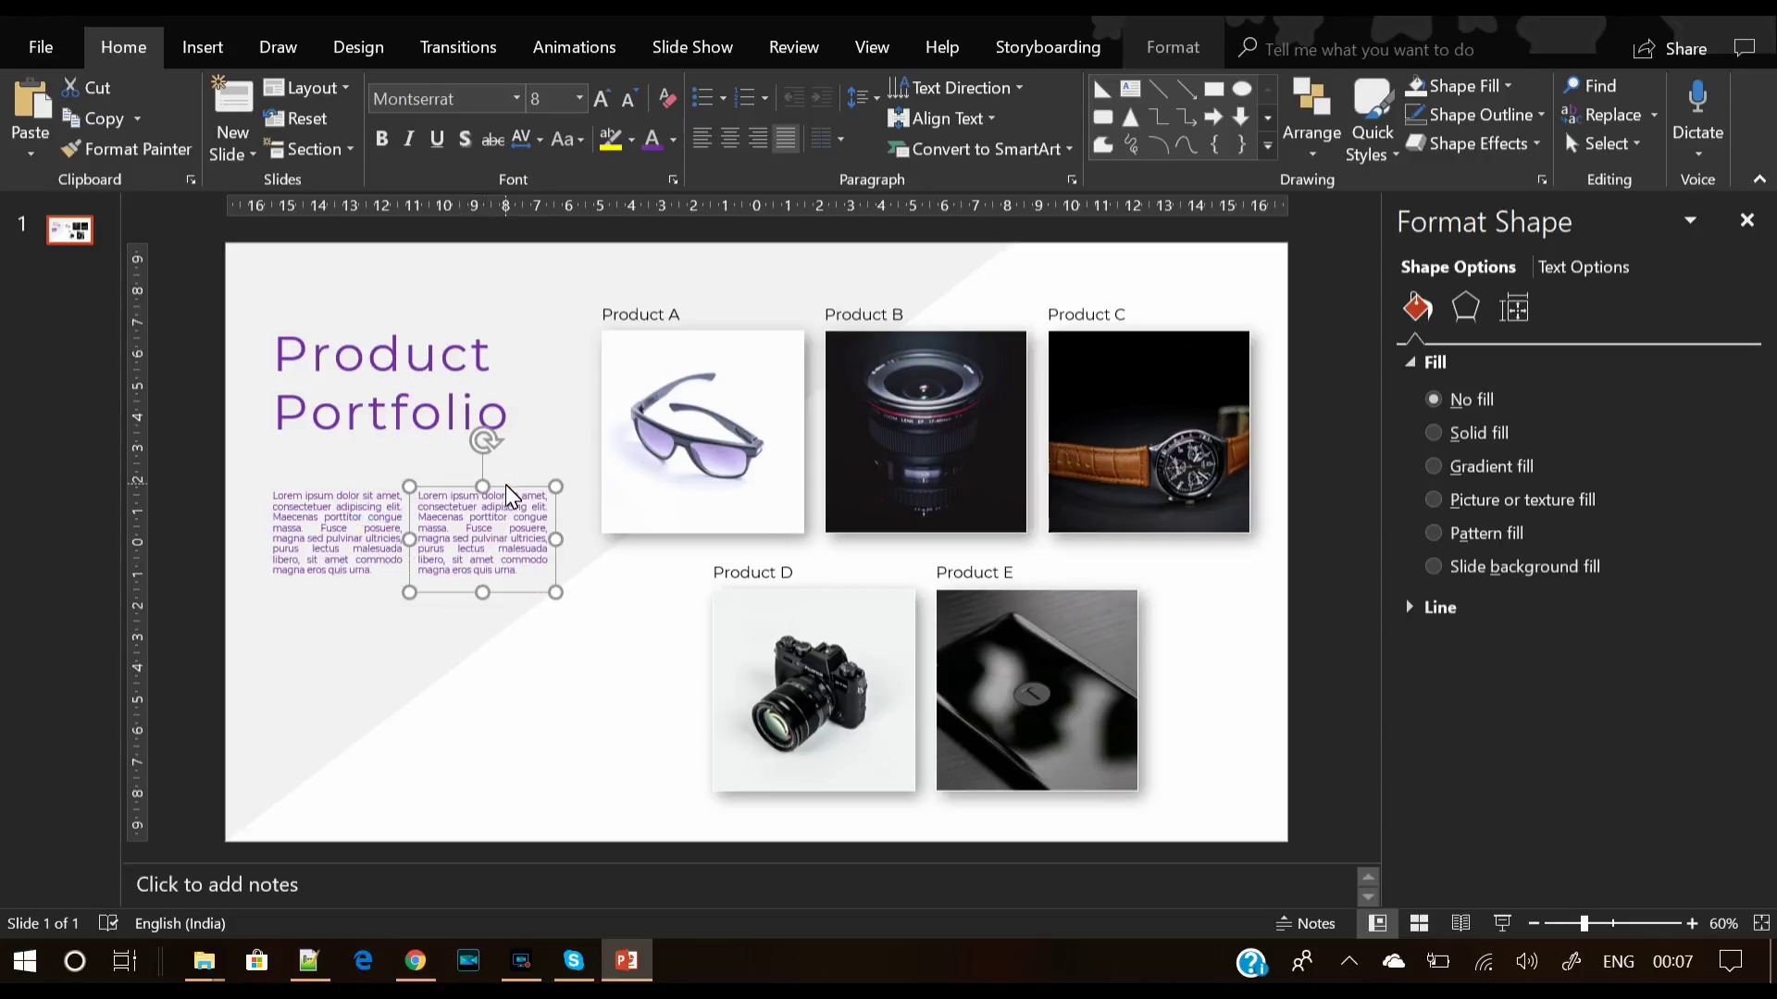
left_click(512, 421)
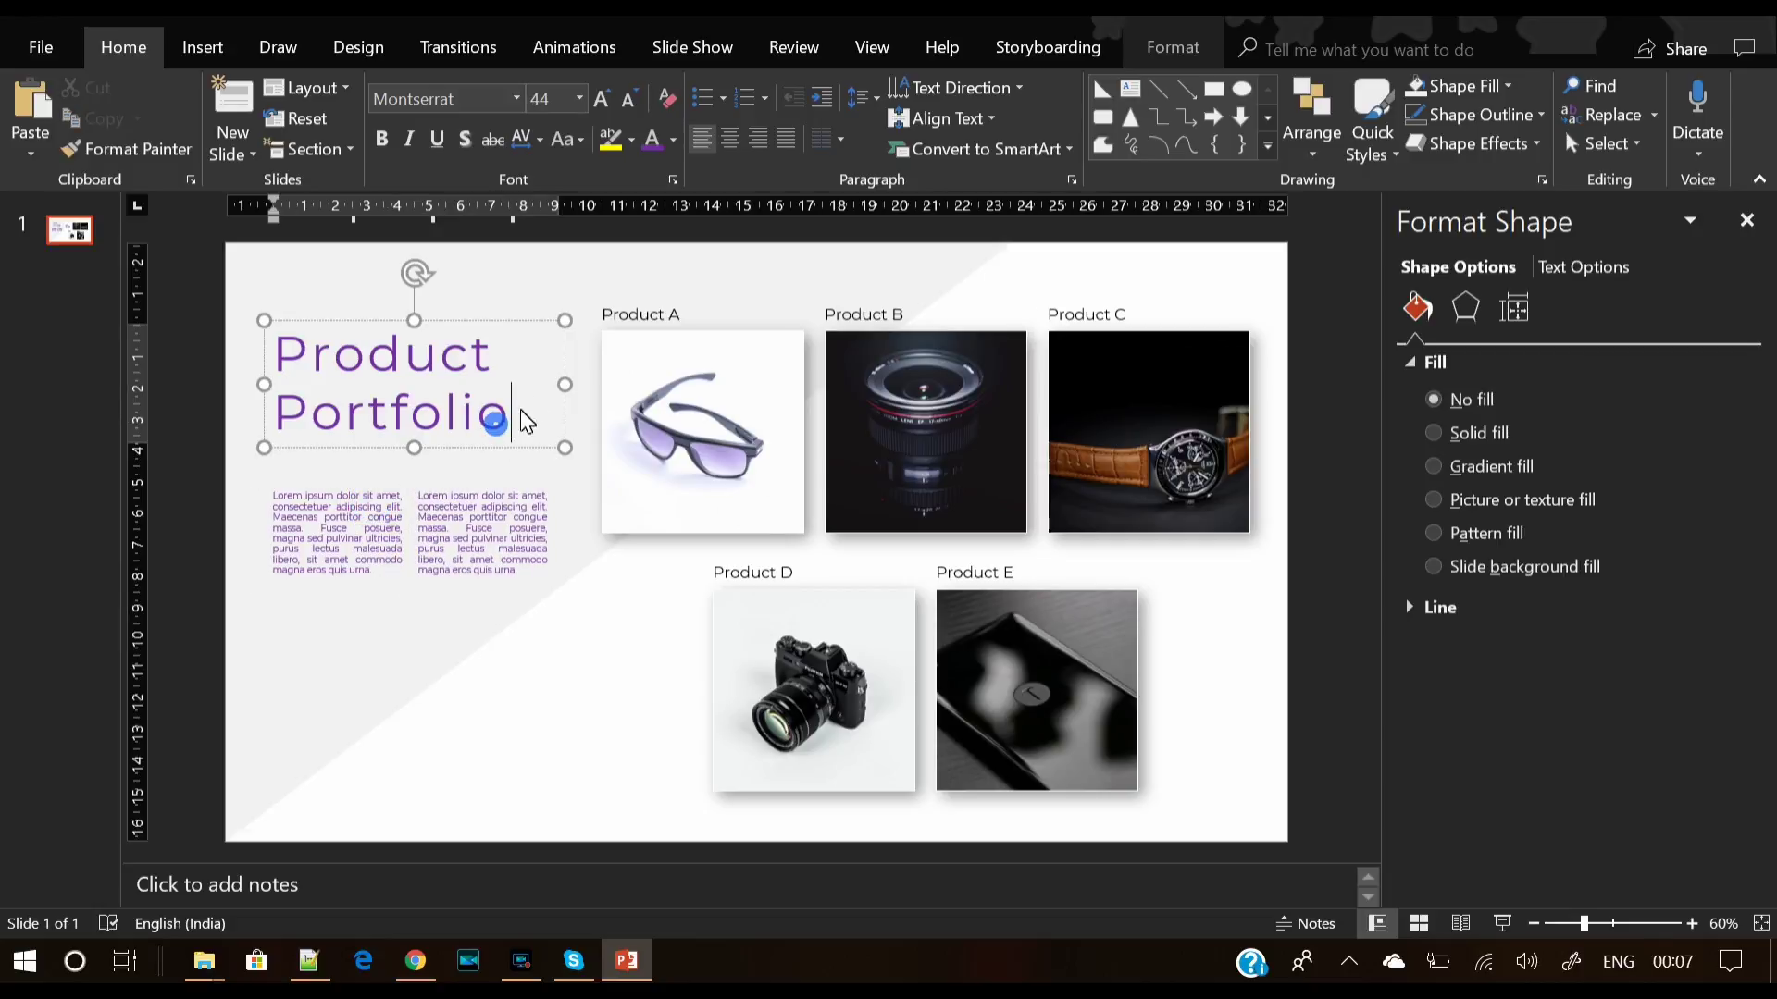
left_click(210, 357)
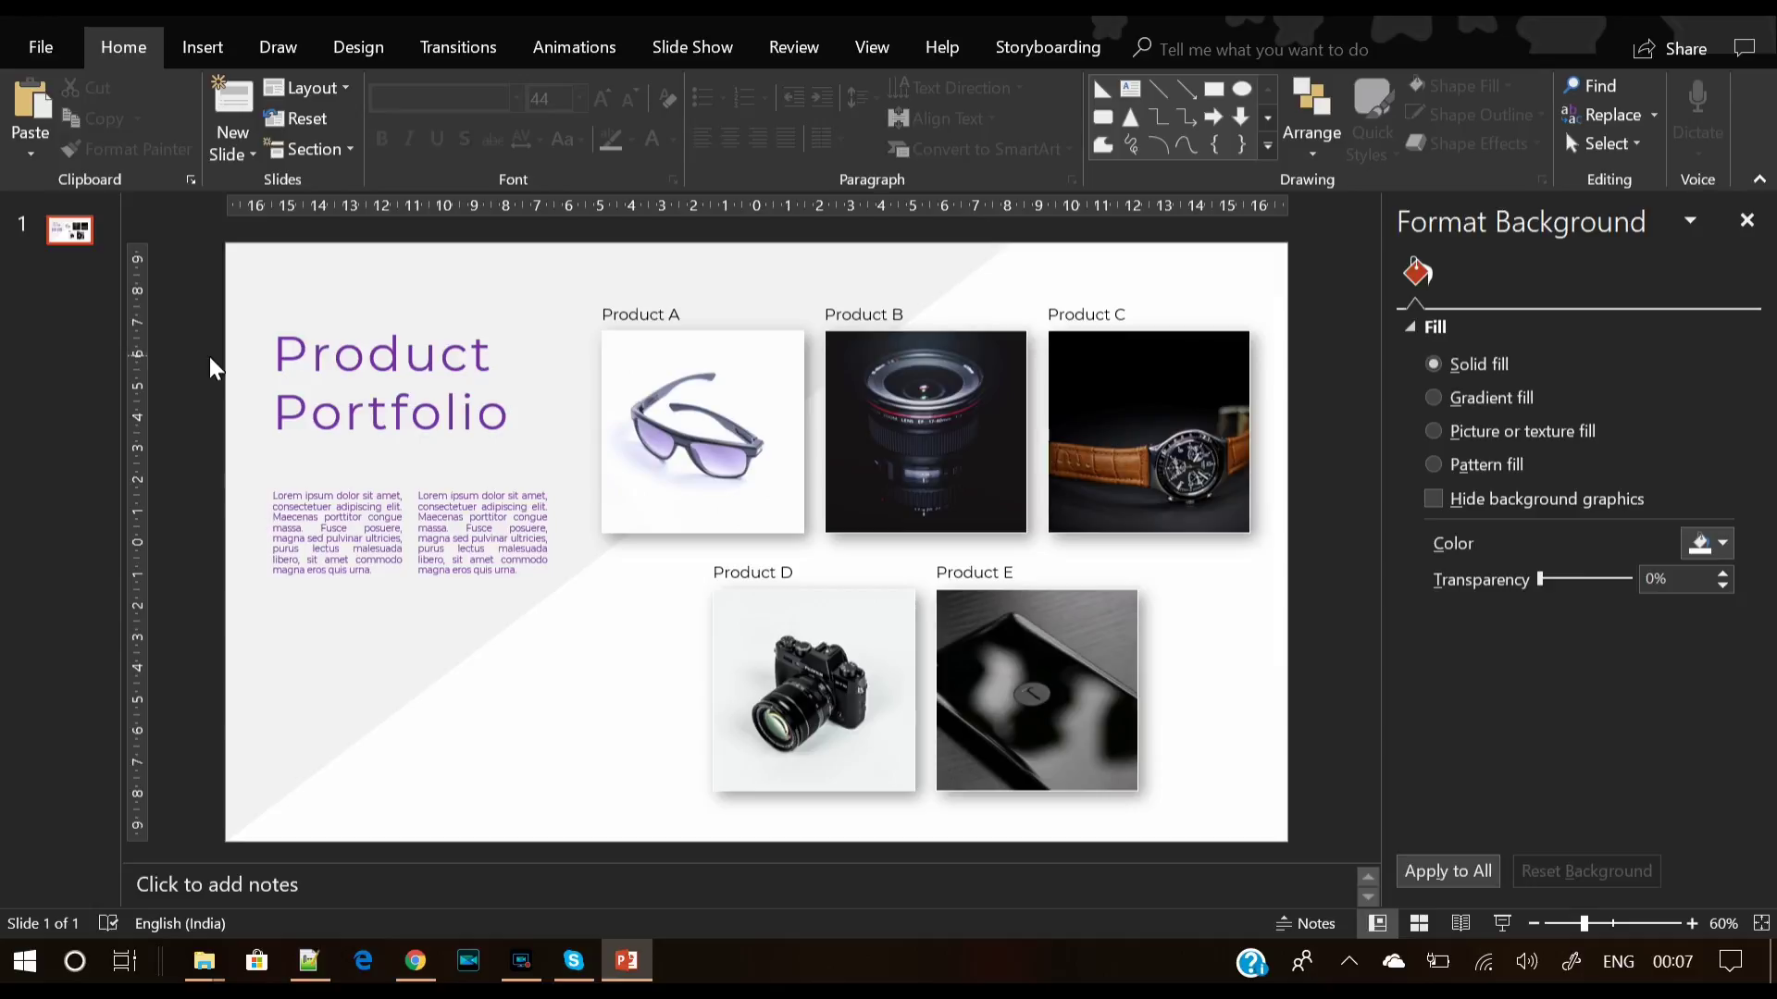